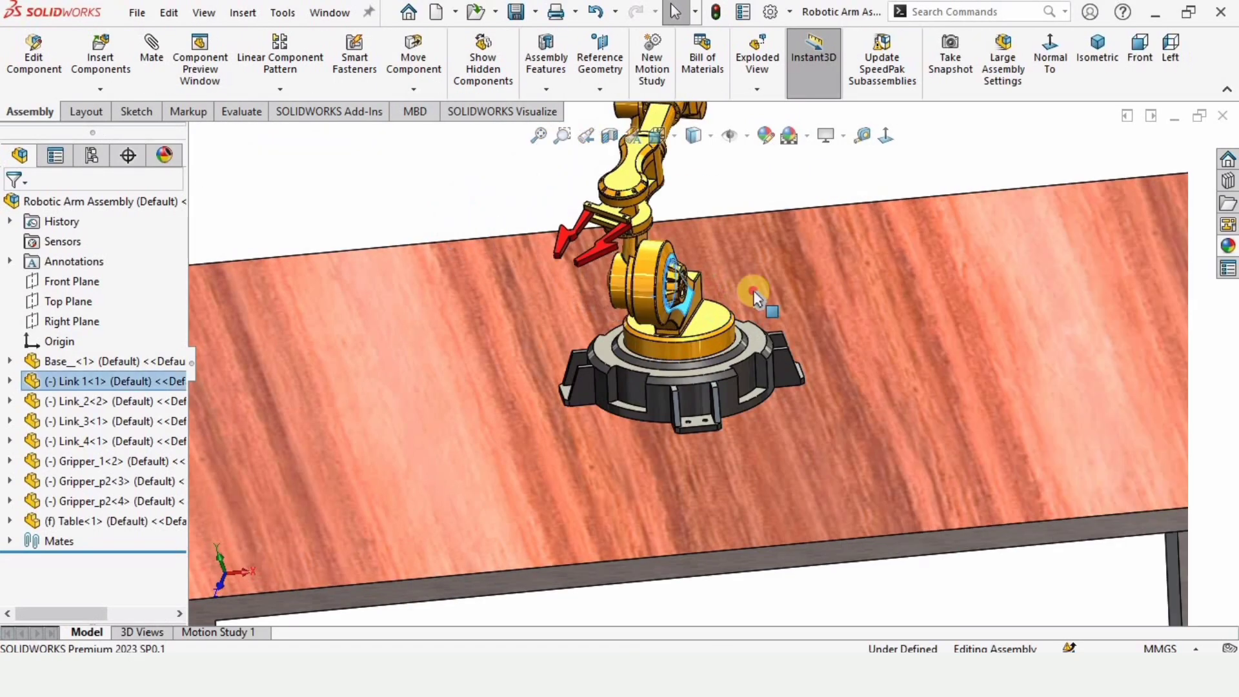
Examine the robotic arm assembly standing on the wooden table from several angles and distances
{"action": "left_click_drag", "start_coordinate": [754, 292], "coordinate": [649, 301]}
{"action": "scroll", "coordinate": [652, 299], "scroll_direction": "up", "scroll_amount": 2}
{"action": "scroll", "coordinate": [597, 244], "scroll_direction": "down", "scroll_amount": 1}
{"action": "left_click_drag", "start_coordinate": [597, 243], "coordinate": [543, 219]}
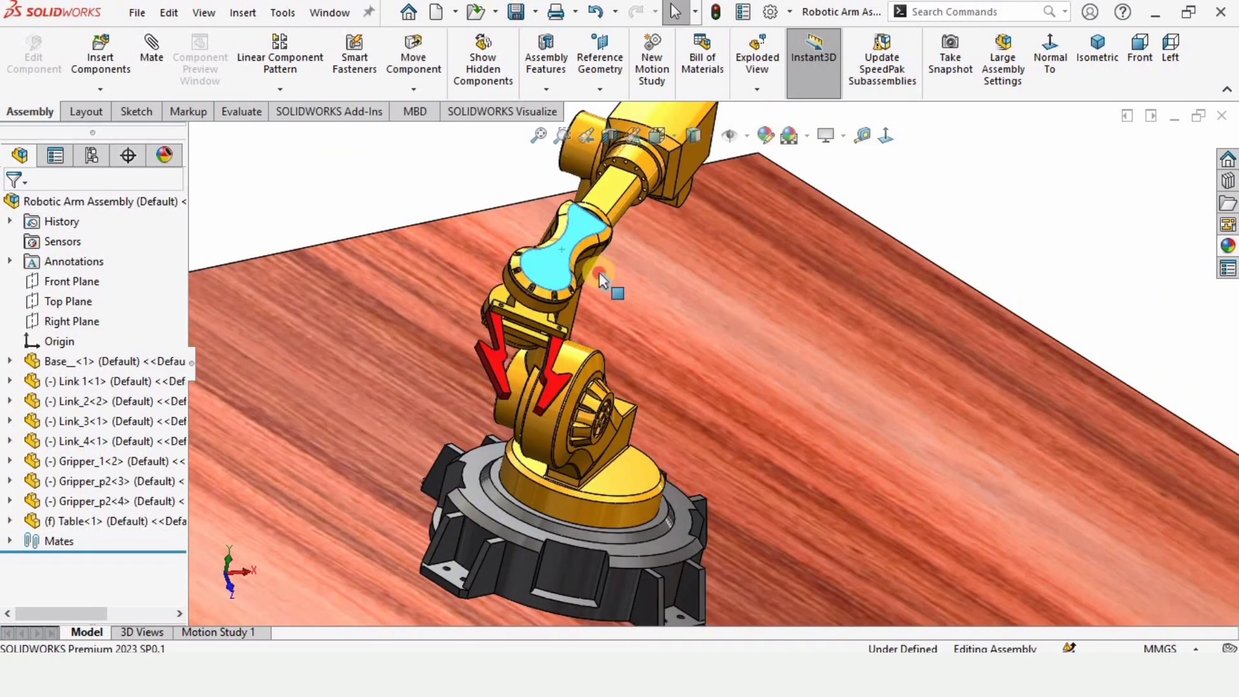
{"action": "left_click_drag", "start_coordinate": [601, 271], "coordinate": [536, 278]}
{"action": "left_click", "coordinate": [549, 481]}
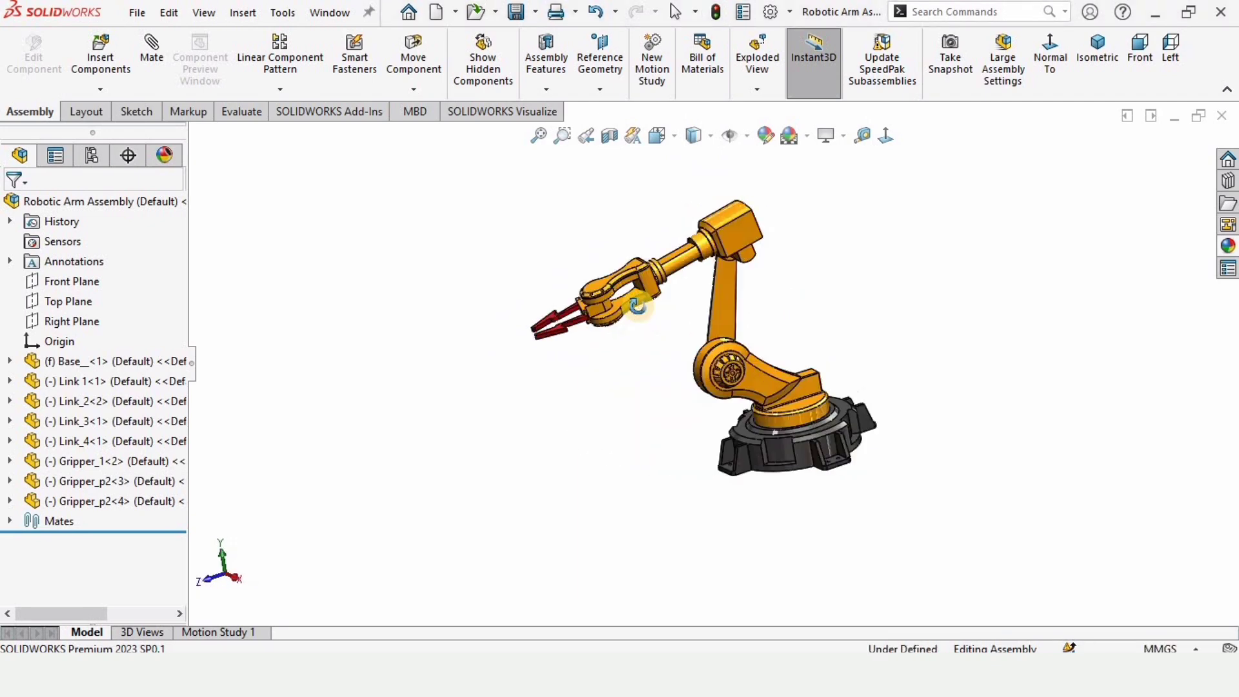
Create a new part document alongside the open robotic arm assembly
{"action": "left_click", "coordinate": [359, 234]}
{"action": "left_click", "coordinate": [139, 17]}
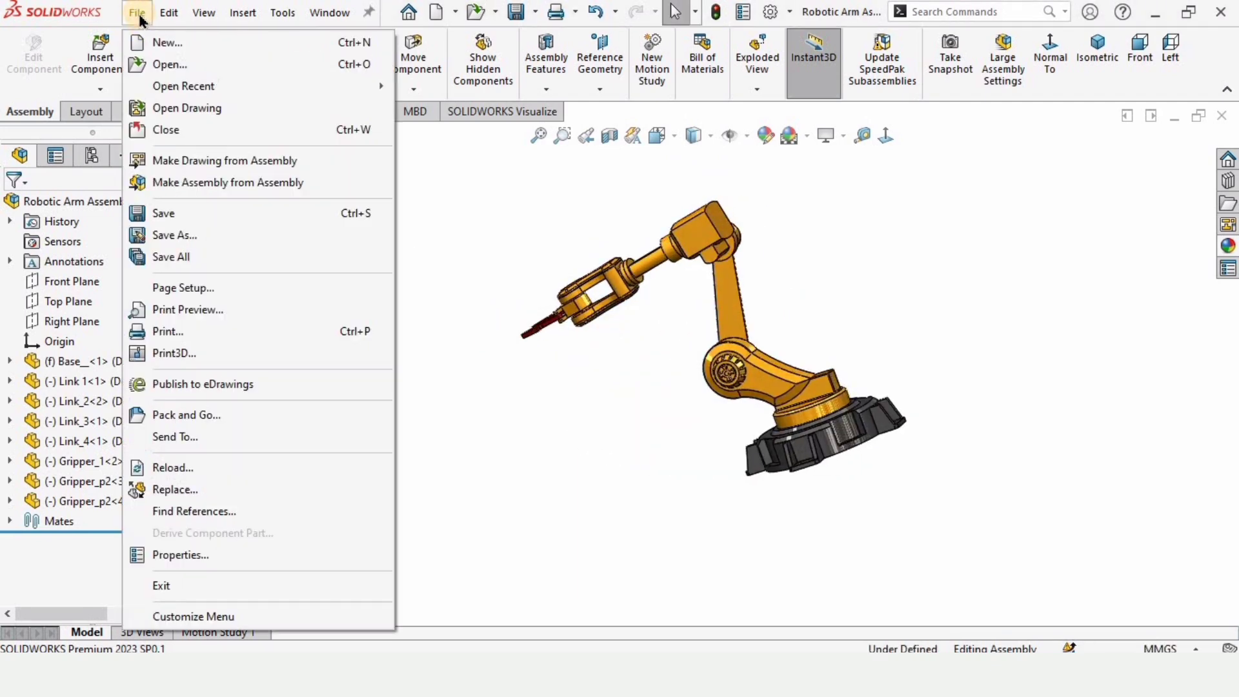
{"action": "left_click", "coordinate": [162, 42]}
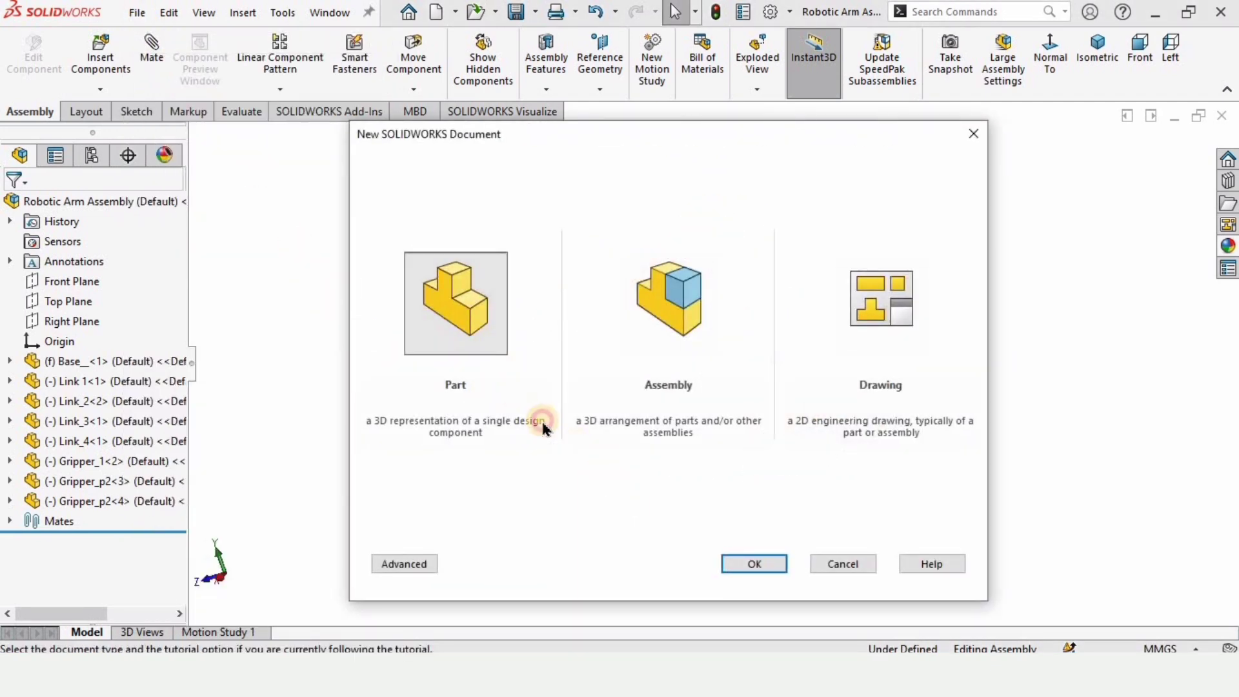
{"action": "left_click", "coordinate": [747, 561]}
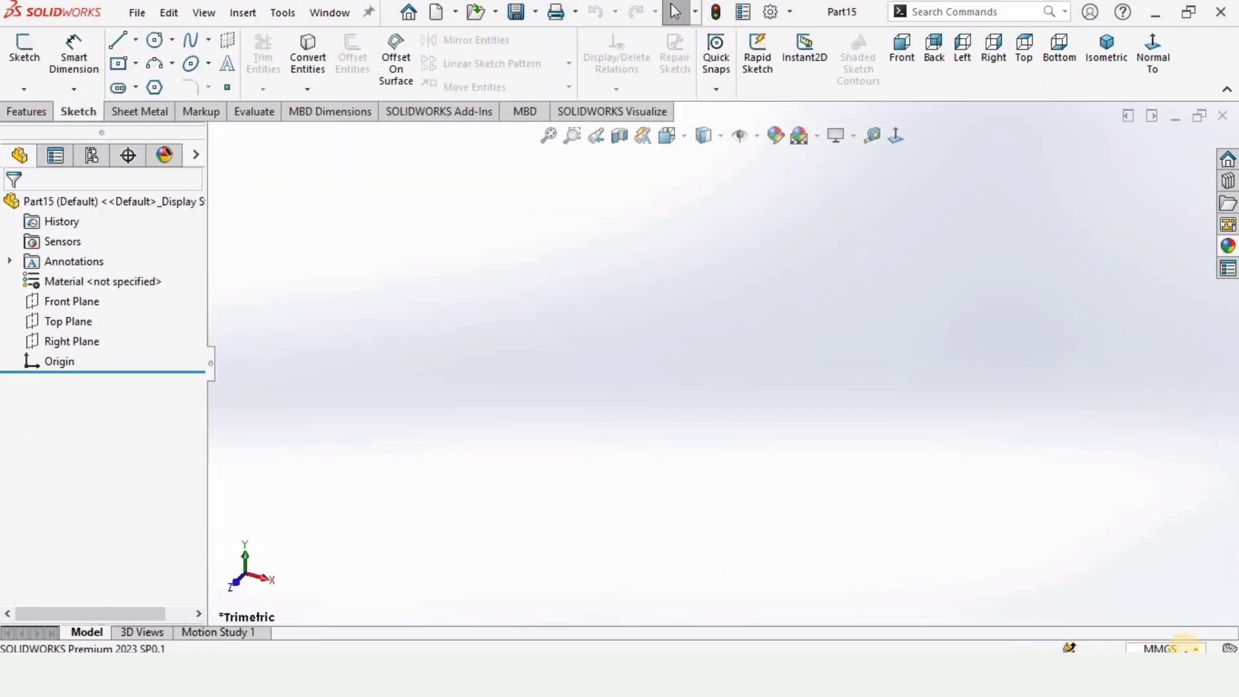
Set the document units to MMGS (millimeter, gram, second) and apply the Plain White scene
{"action": "left_click", "coordinate": [1187, 648]}
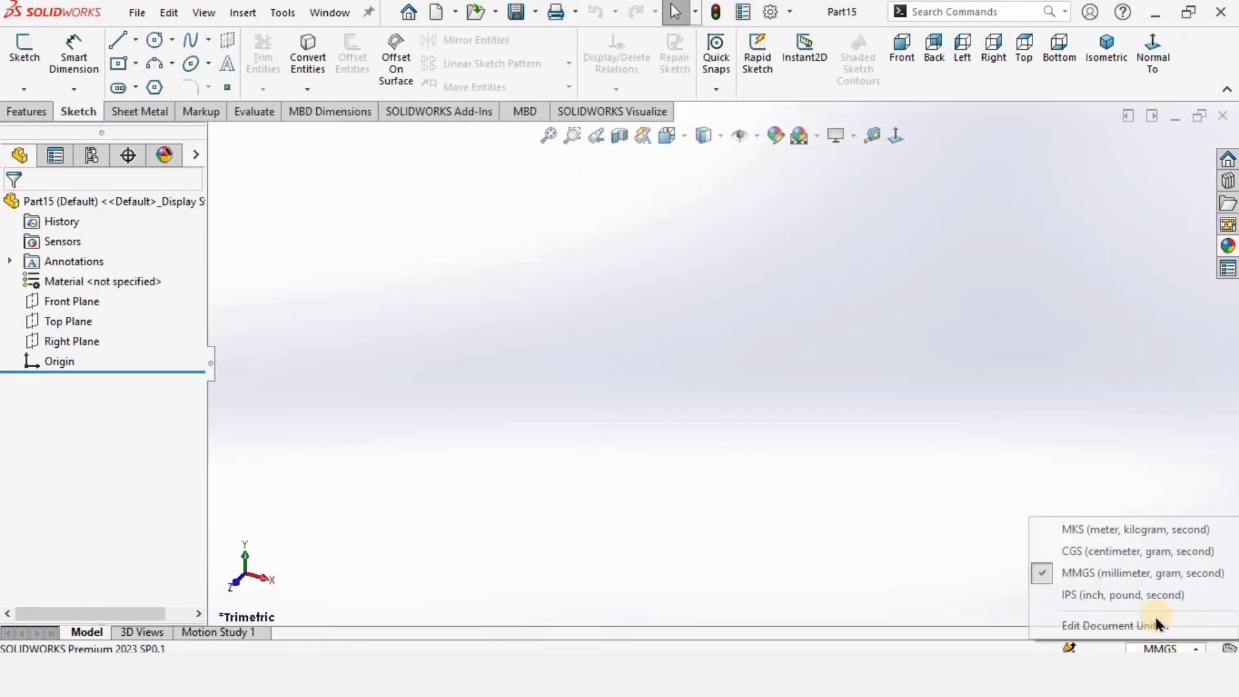
{"action": "left_click", "coordinate": [1098, 574]}
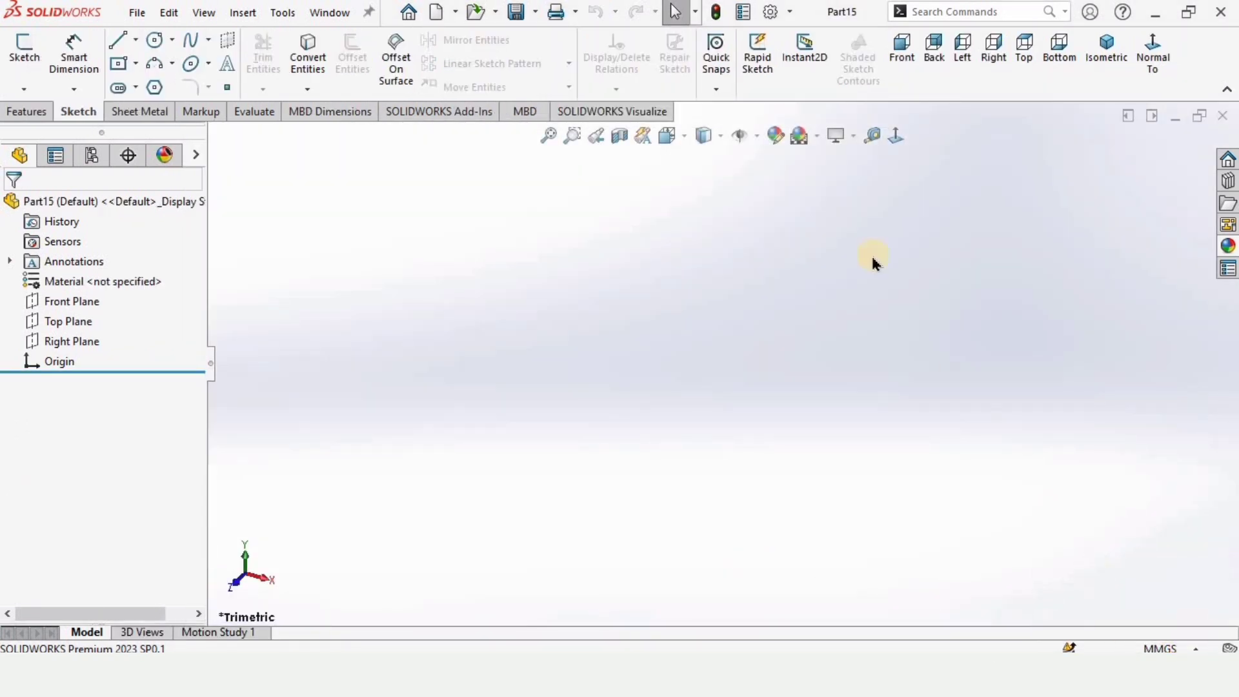
{"action": "left_click", "coordinate": [817, 136]}
{"action": "left_click", "coordinate": [828, 183]}
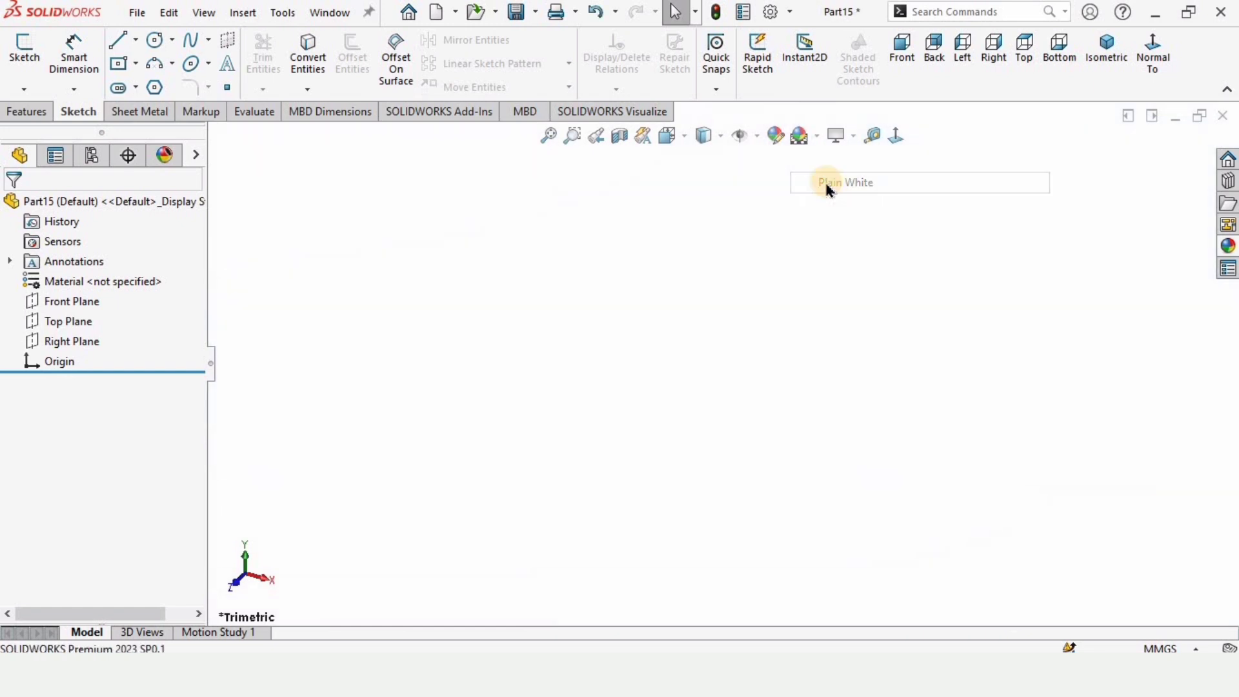
Start a sketch on the Top Plane and draw a center rectangle about 238 mm wide, centred on the origin
{"action": "left_click", "coordinate": [70, 321]}
{"action": "left_click", "coordinate": [91, 292]}
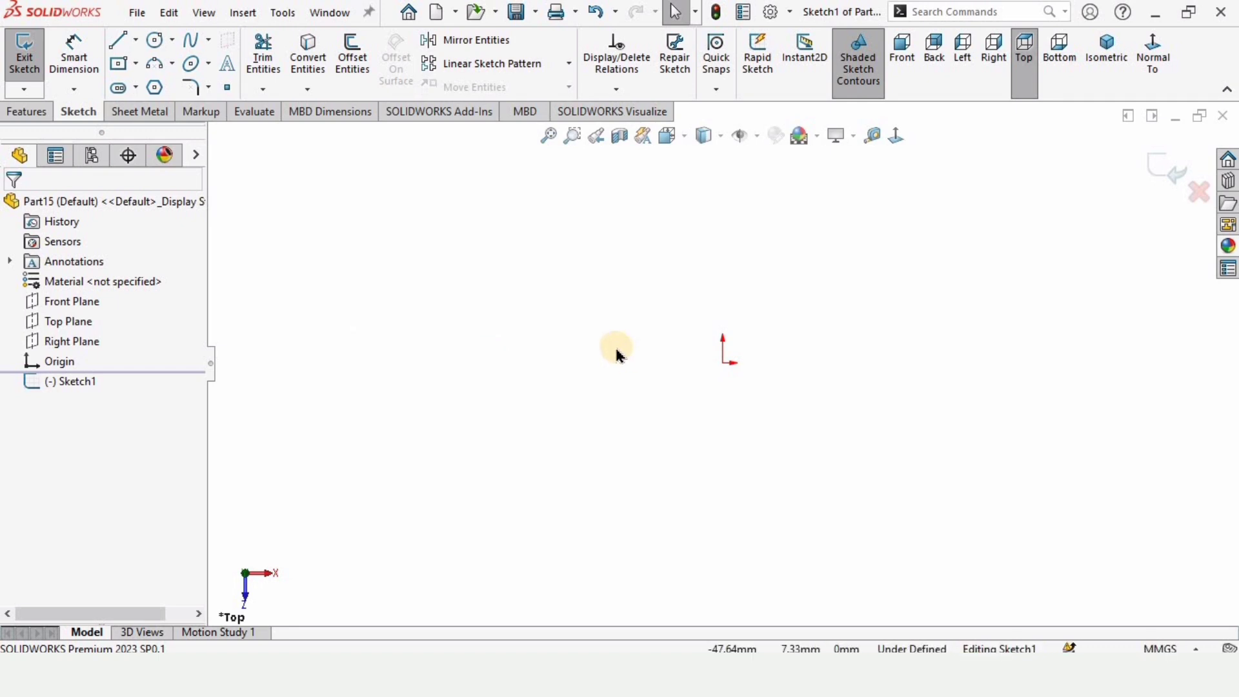
{"action": "left_click", "coordinate": [136, 63]}
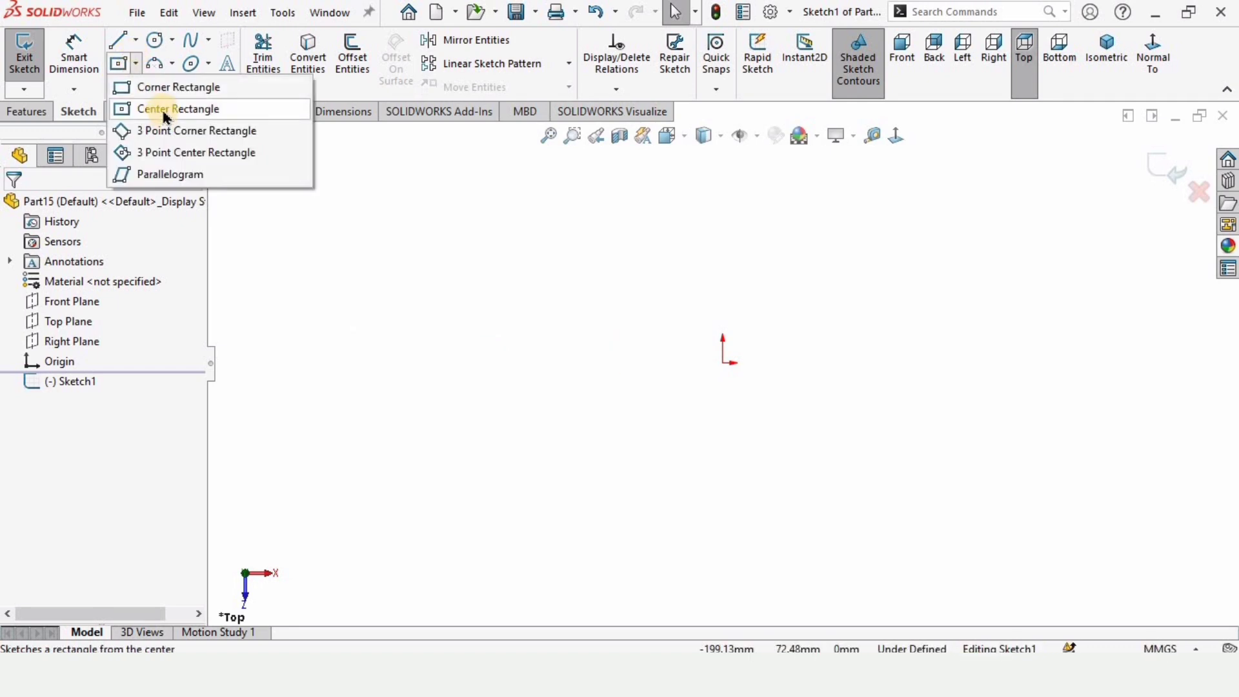
{"action": "left_click", "coordinate": [165, 110]}
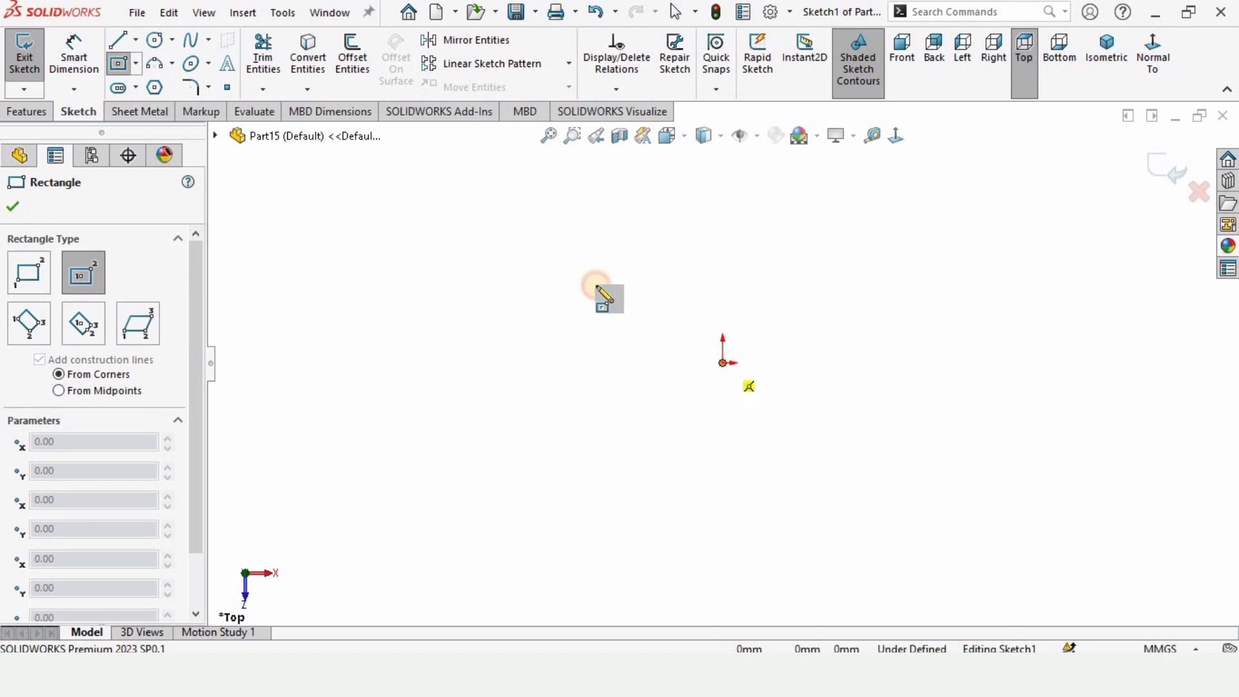
{"action": "left_click_drag", "start_coordinate": [458, 223], "coordinate": [462, 227]}
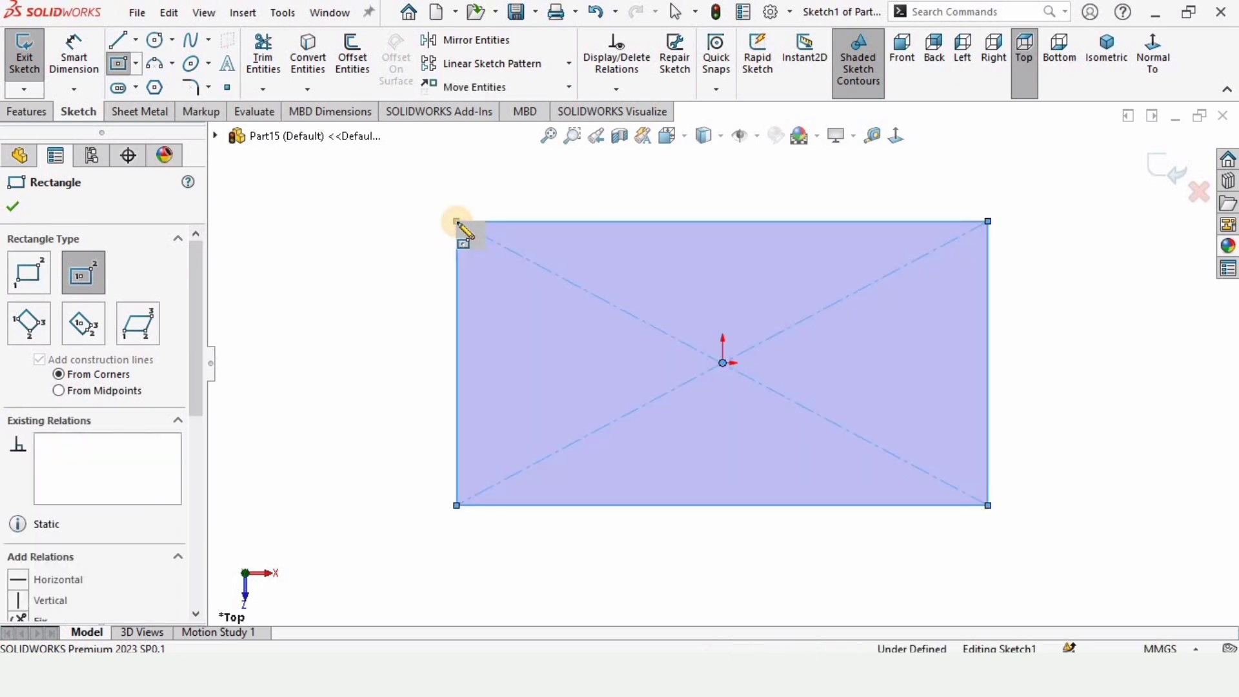
Dimension the rectangle's upper horizontal edge to 2000 mm
{"action": "left_click", "coordinate": [83, 61]}
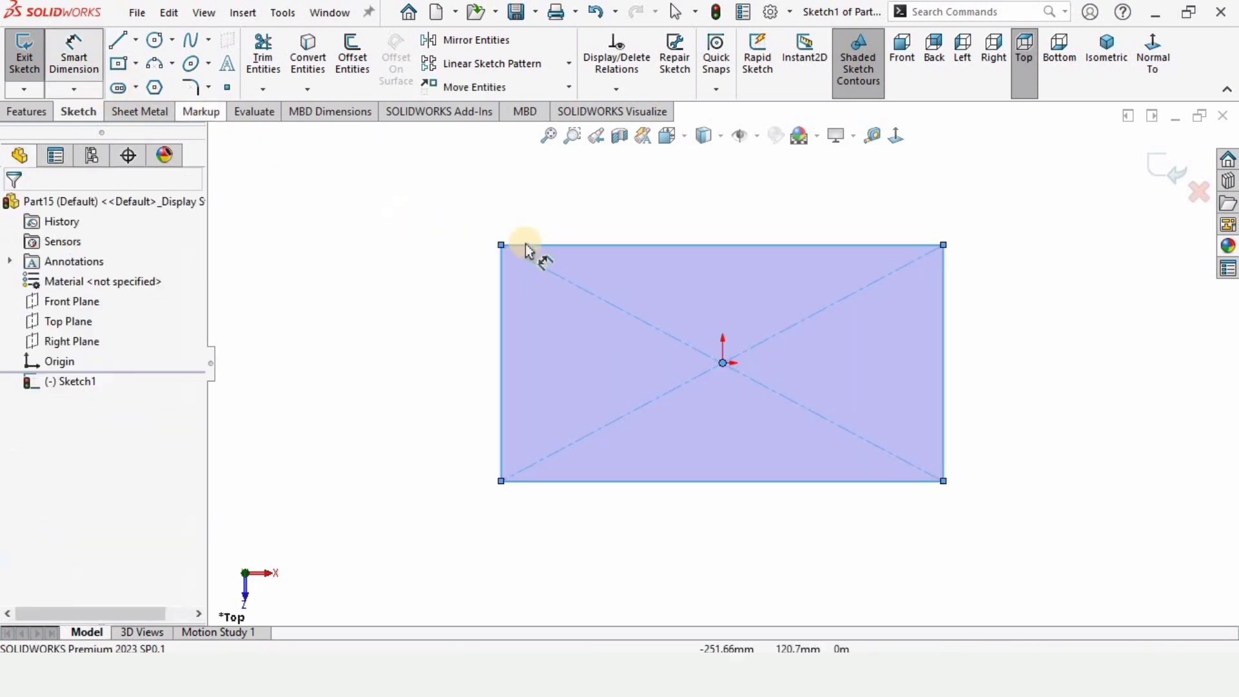
{"action": "left_click", "coordinate": [596, 245]}
{"action": "left_click", "coordinate": [600, 223]}
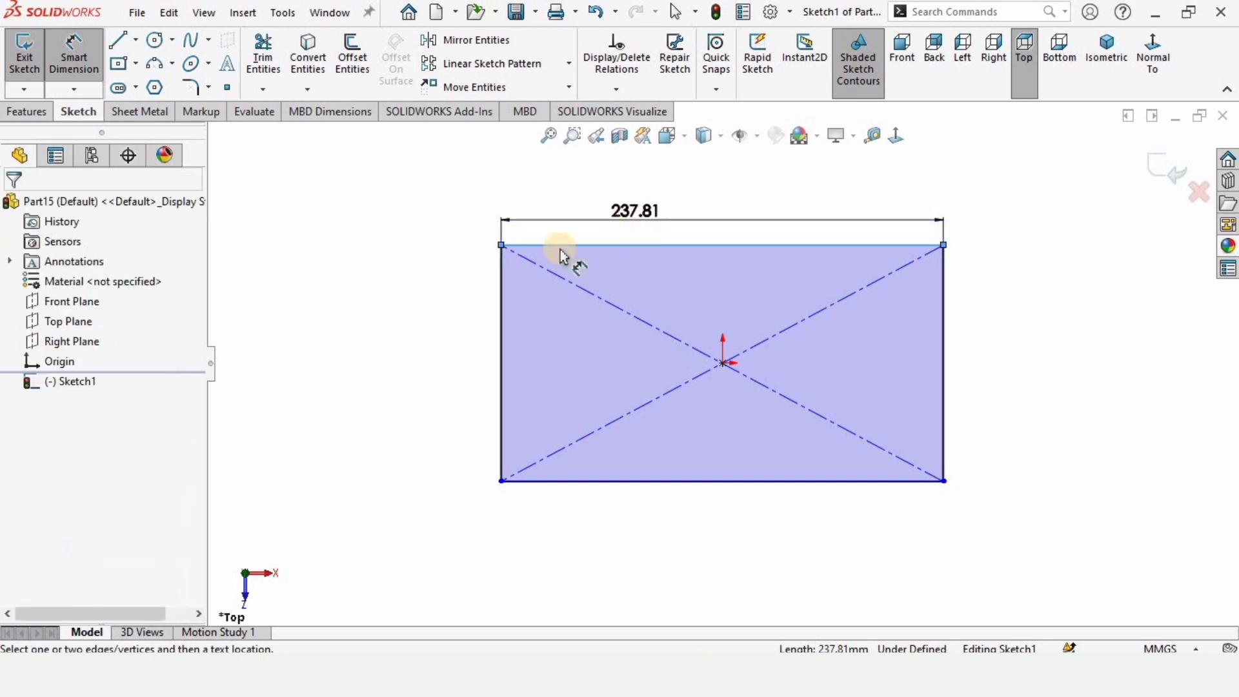
{"action": "type", "text": "2000"}
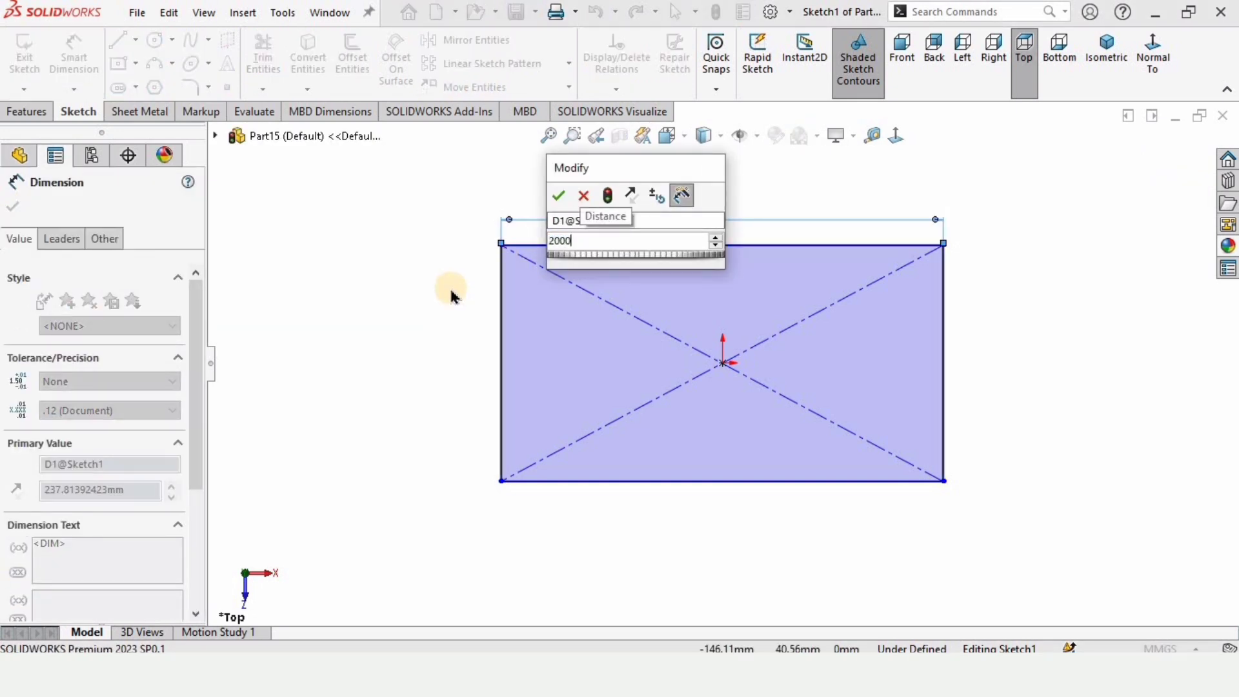
{"action": "key", "text": "Return"}
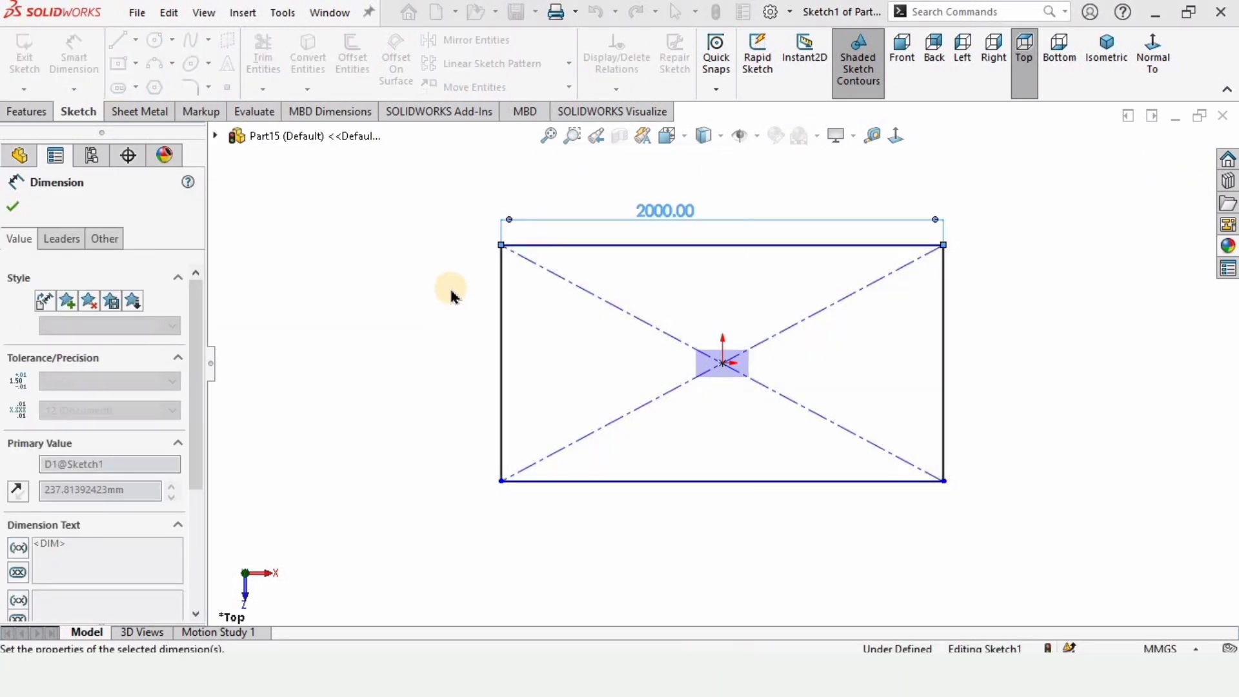
Dimension the rectangle's vertical edge to 1500 mm
{"action": "left_click", "coordinate": [501, 271]}
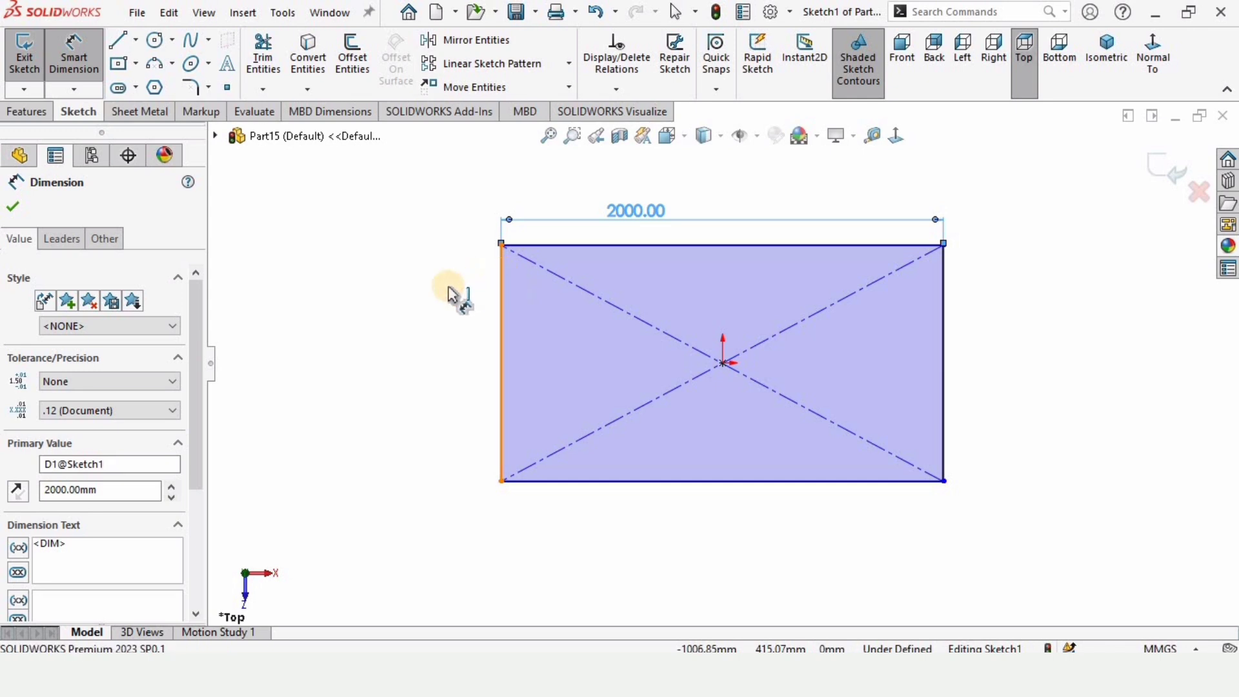
{"action": "left_click", "coordinate": [444, 302]}
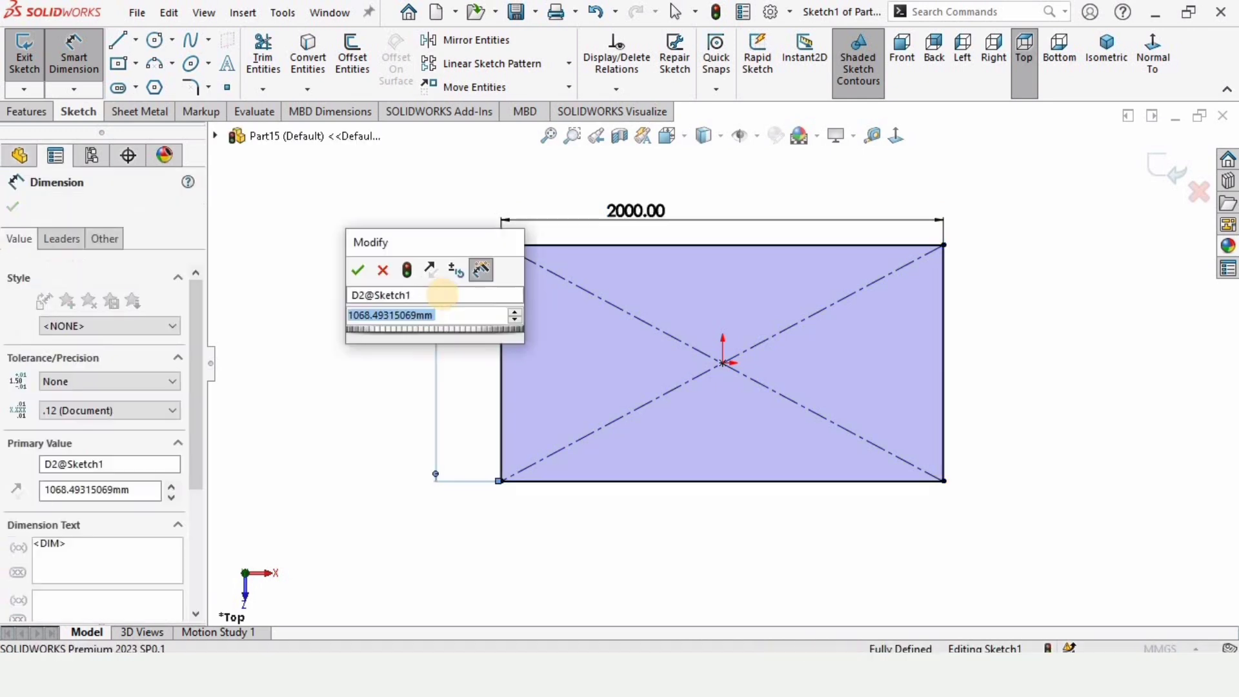
{"action": "type", "text": "1000"}
{"action": "key", "text": "Return"}
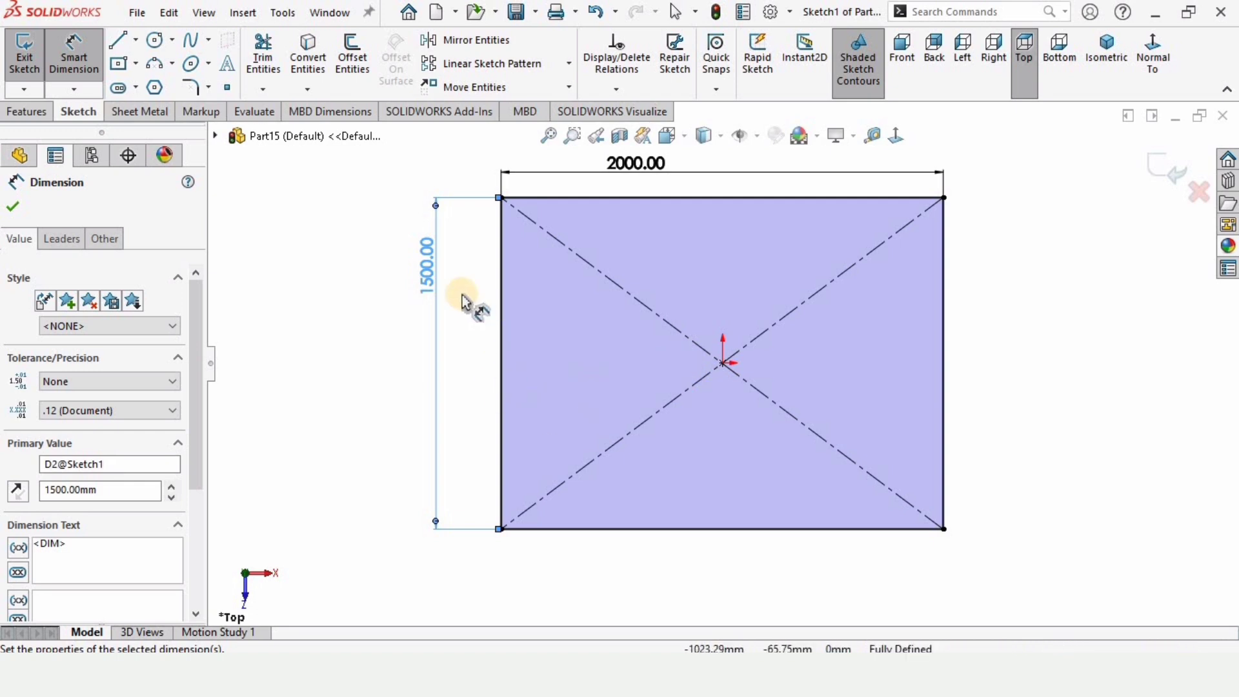
Change the rectangle's vertical dimension to 1400 mm and finish dimensioning
{"action": "double_click", "coordinate": [428, 271]}
{"action": "type", "text": "1400"}
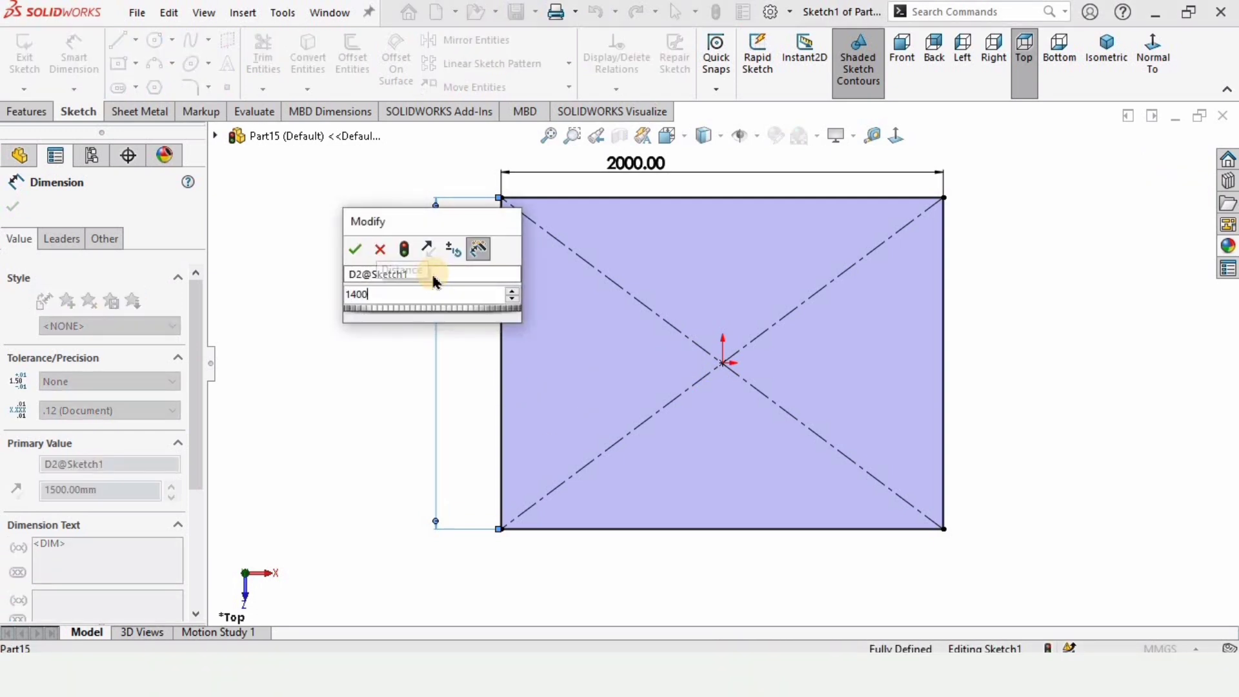
{"action": "key", "text": "Return"}
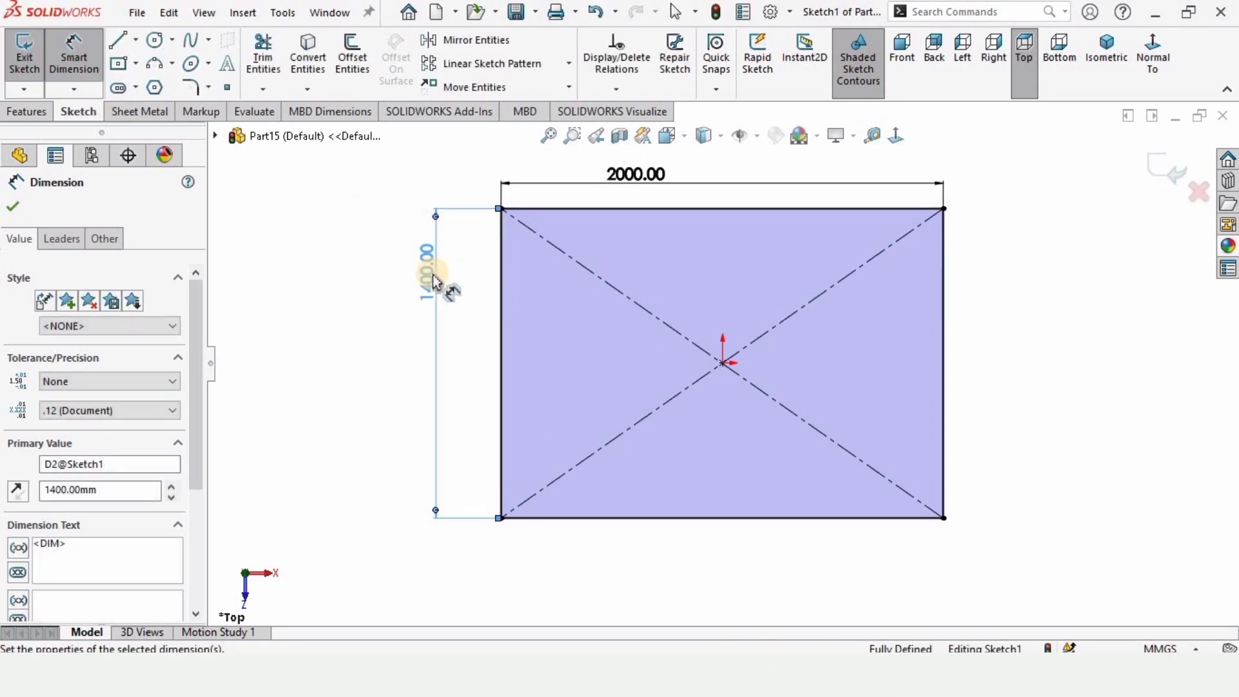
{"action": "key", "text": "Escape"}
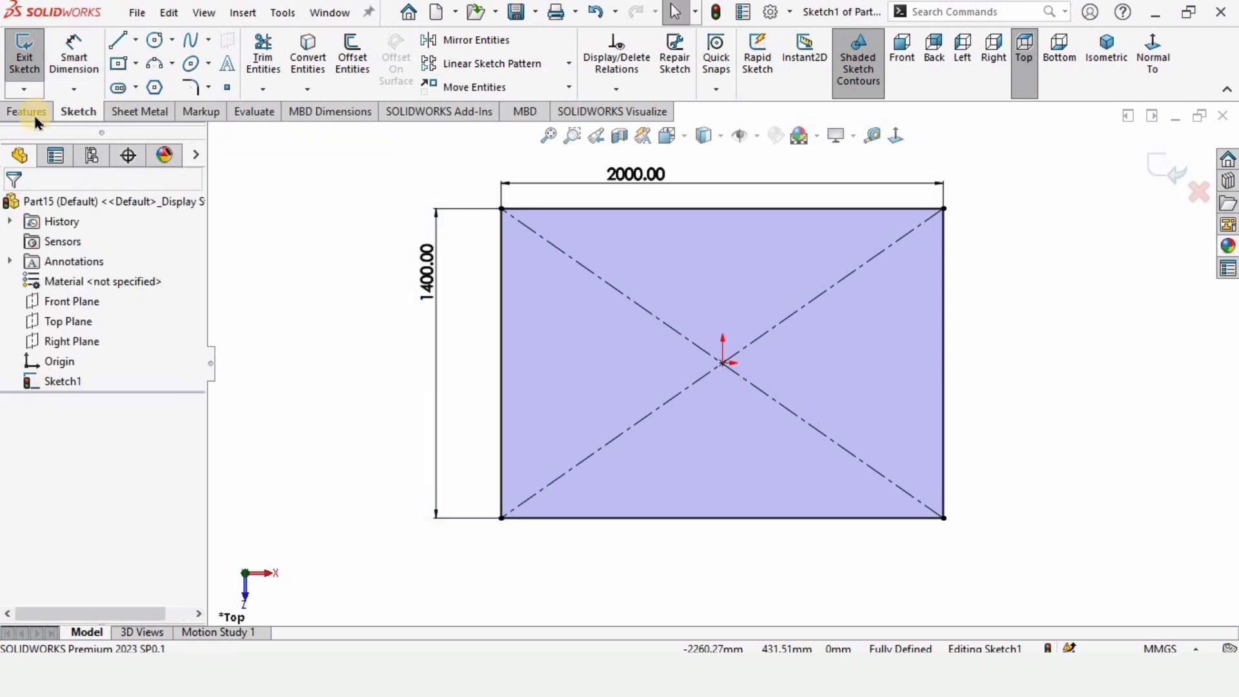
Start a blind Extruded Boss from the rectangle sketch with a depth of 100 mm
{"action": "left_click", "coordinate": [32, 111]}
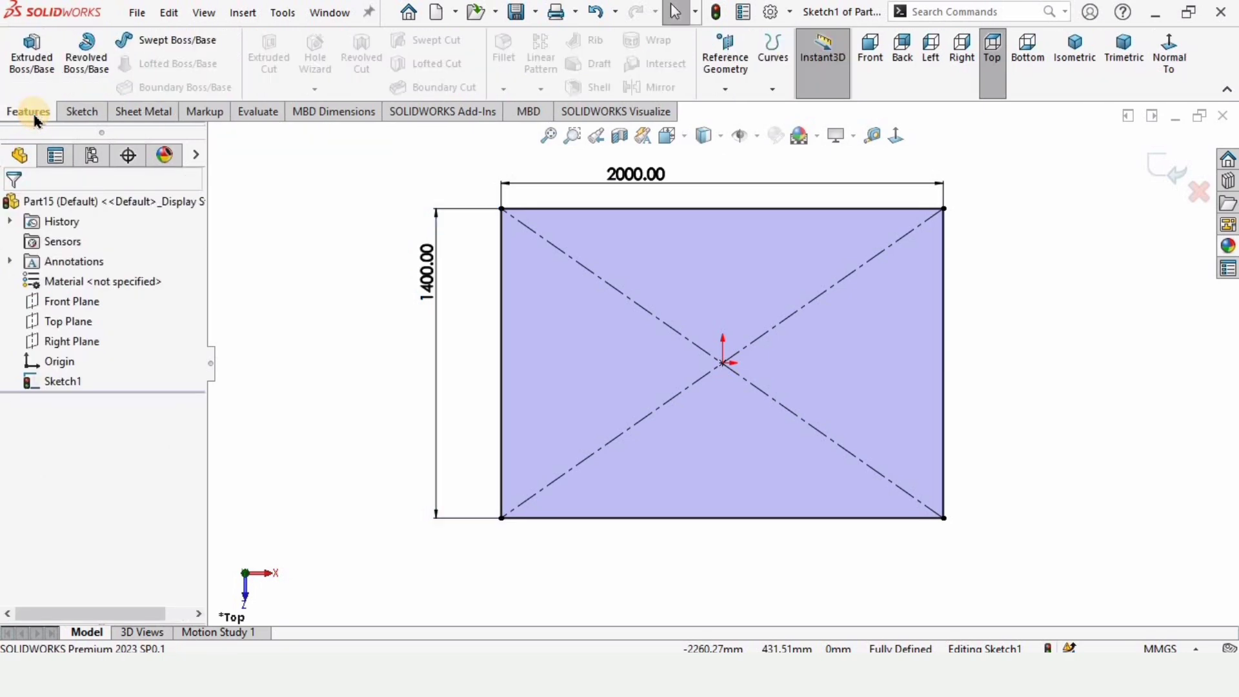
{"action": "left_click", "coordinate": [28, 58]}
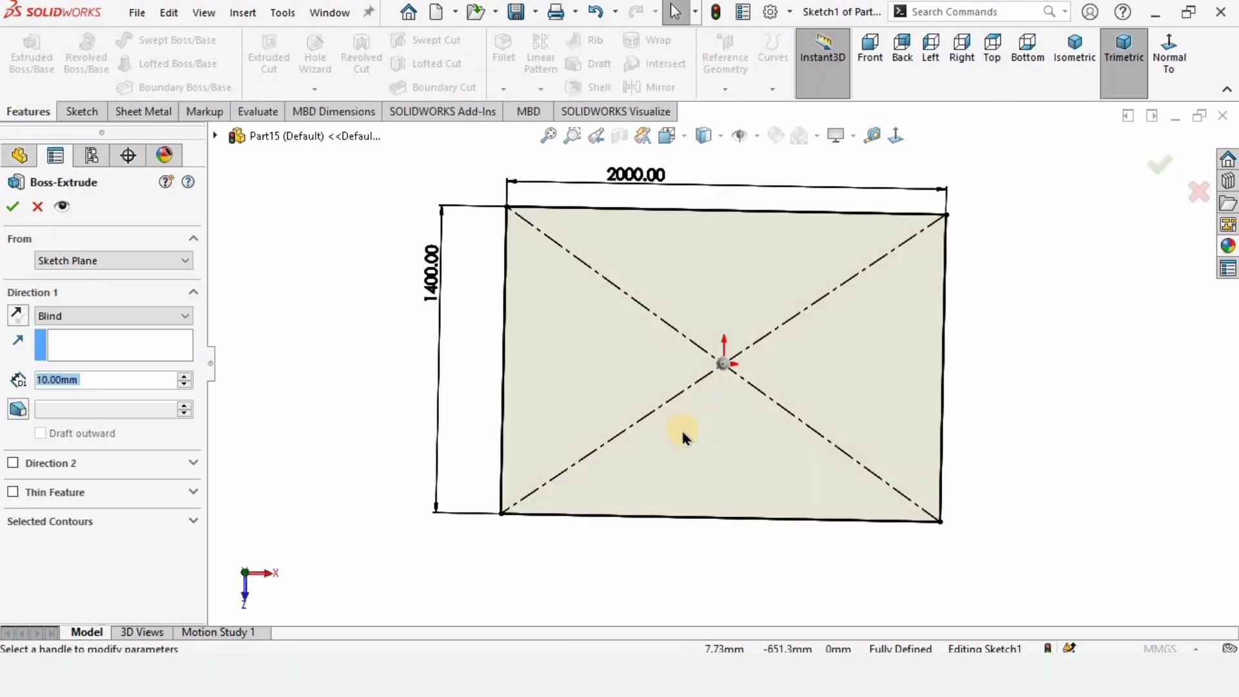
{"action": "scroll", "coordinate": [702, 349], "scroll_direction": "down", "scroll_amount": 3}
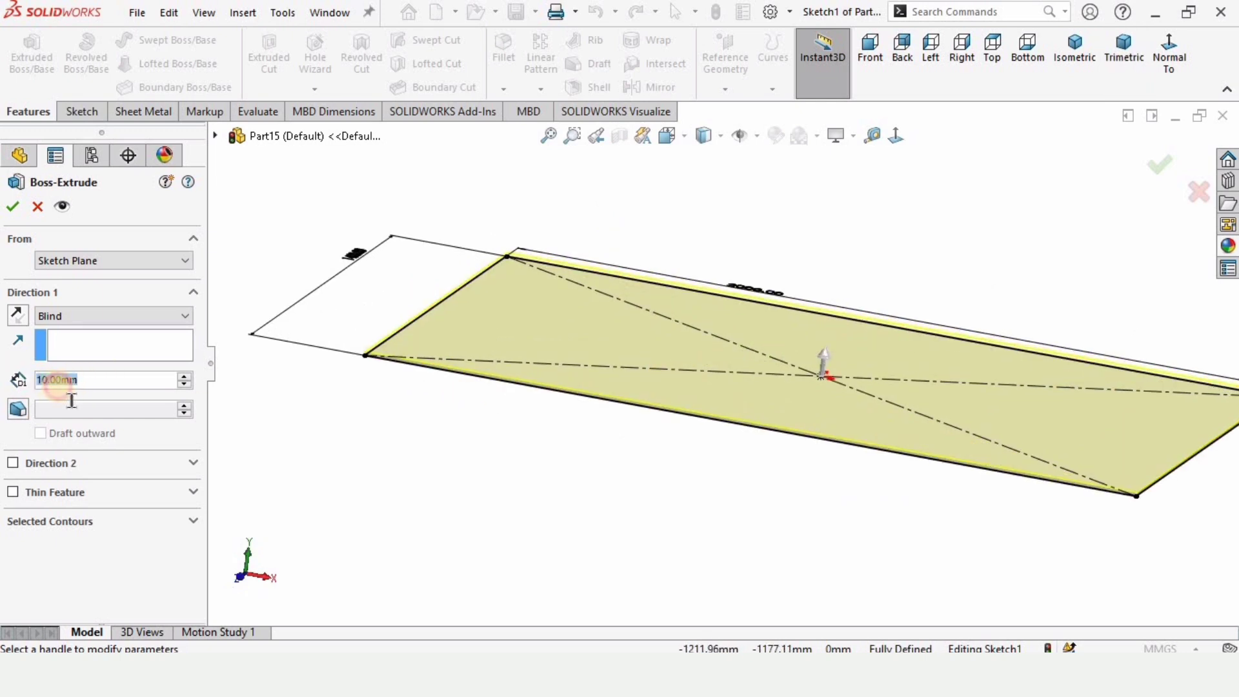
{"action": "type", "text": "100"}
{"action": "key", "text": "Return"}
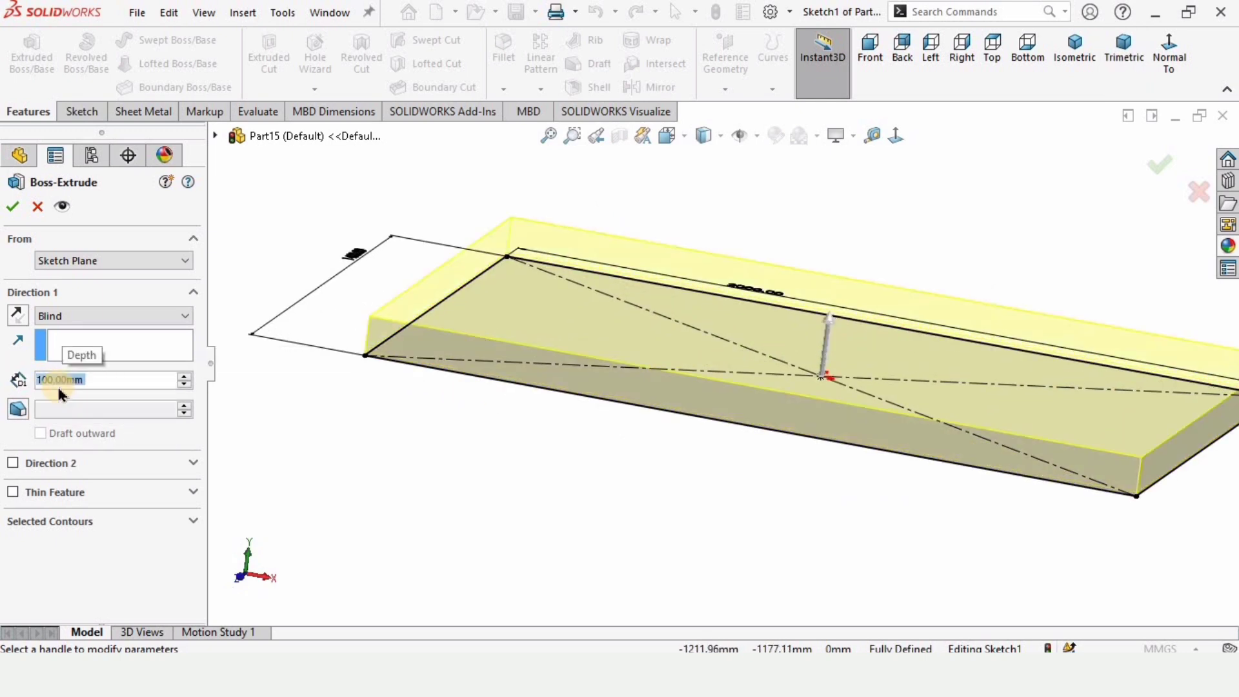
{"action": "middle_click_drag", "start_coordinate": [835, 365], "coordinate": [689, 470]}
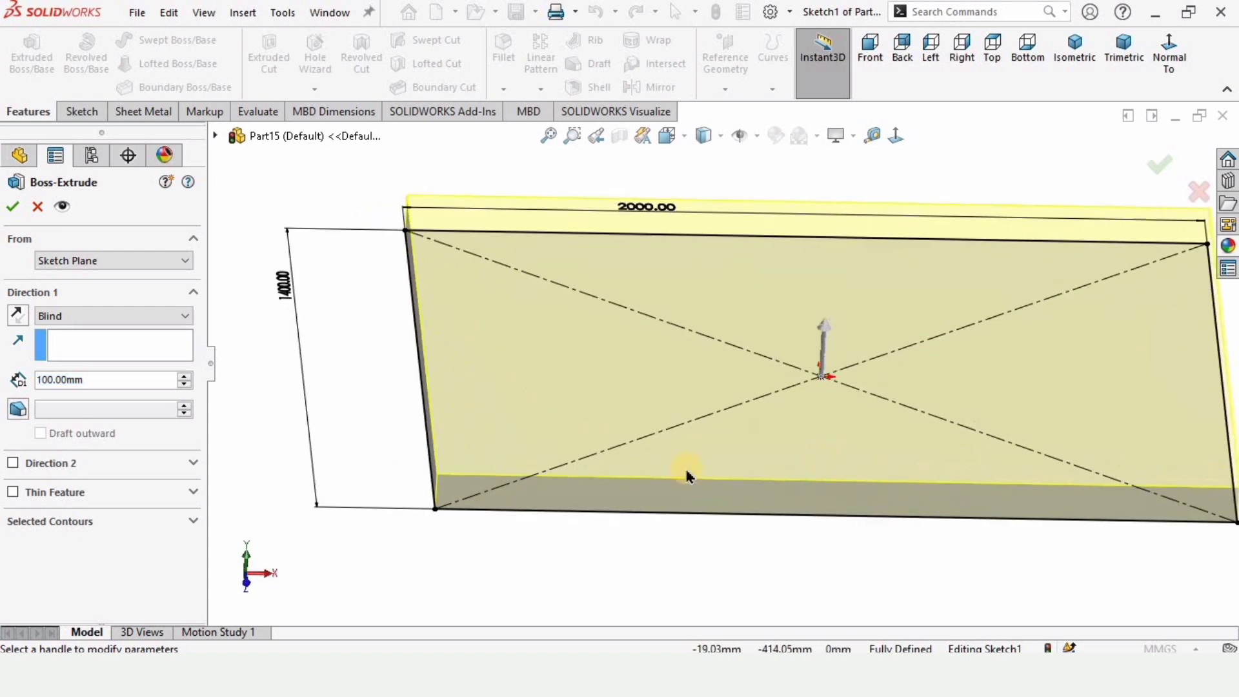
Reduce the extrusion depth to 40 mm and complete the tabletop slab
{"action": "left_click", "coordinate": [185, 384]}
{"action": "left_click", "coordinate": [185, 384]}
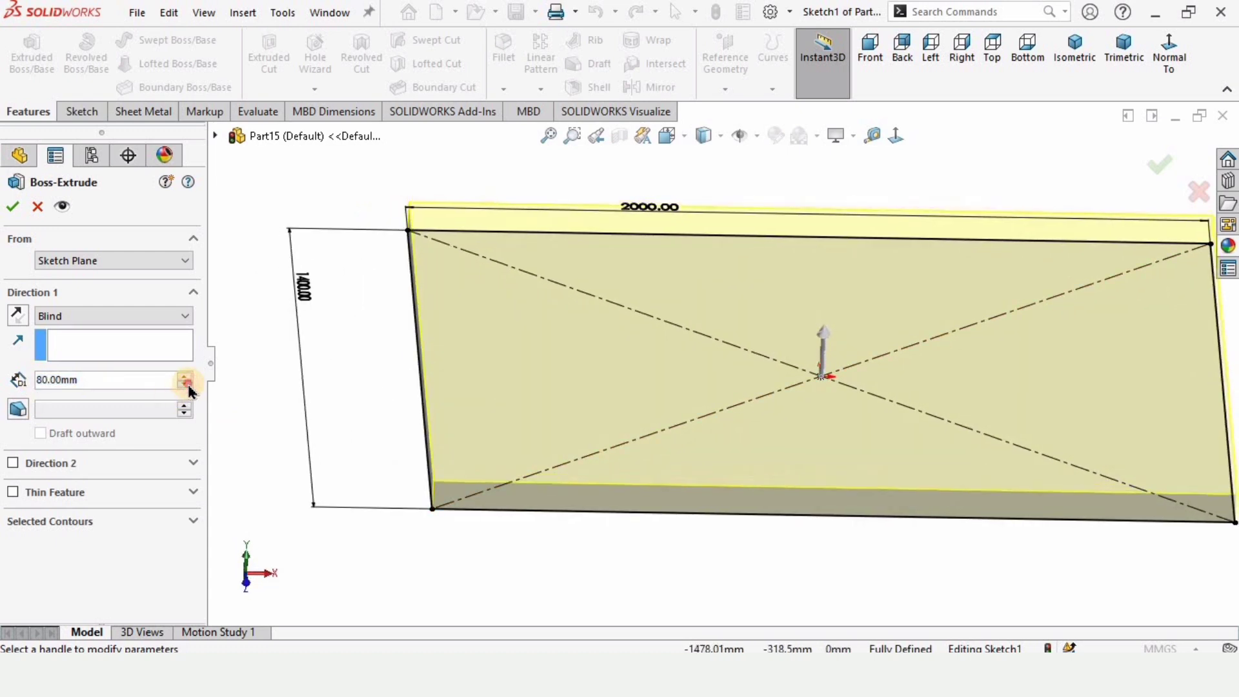
{"action": "left_click", "coordinate": [185, 384]}
{"action": "left_click", "coordinate": [185, 384]}
{"action": "left_click", "coordinate": [185, 383]}
{"action": "left_click", "coordinate": [185, 384]}
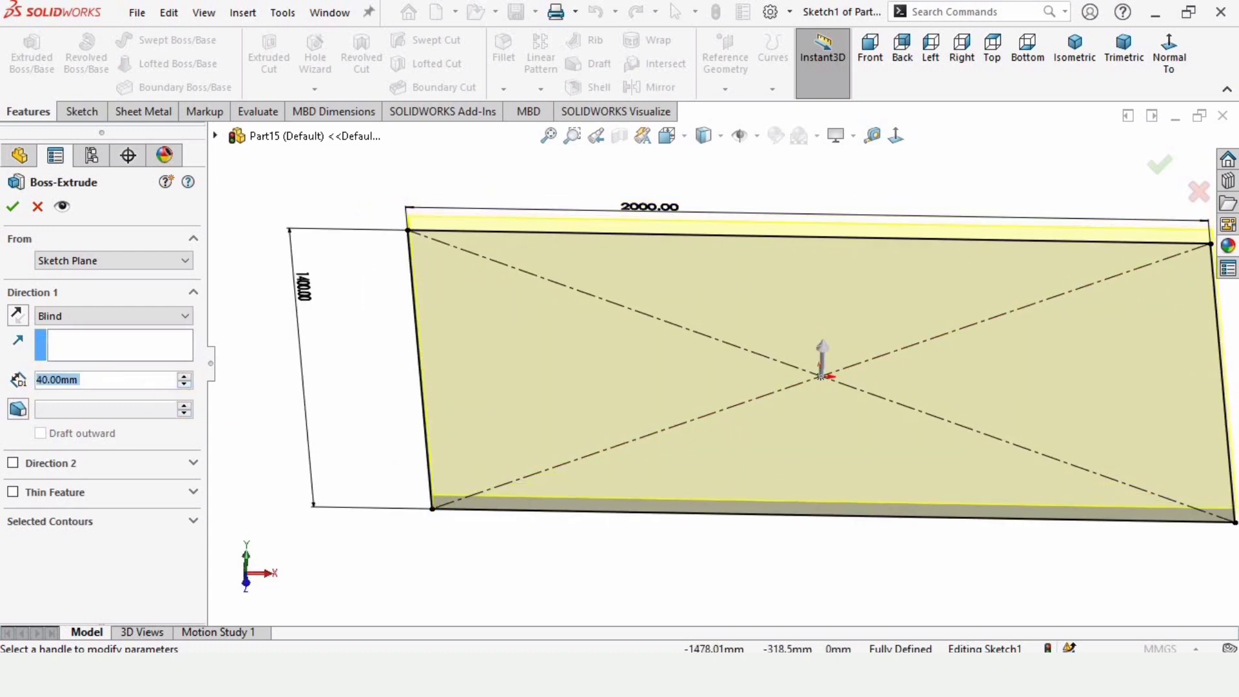
{"action": "key", "text": "Return"}
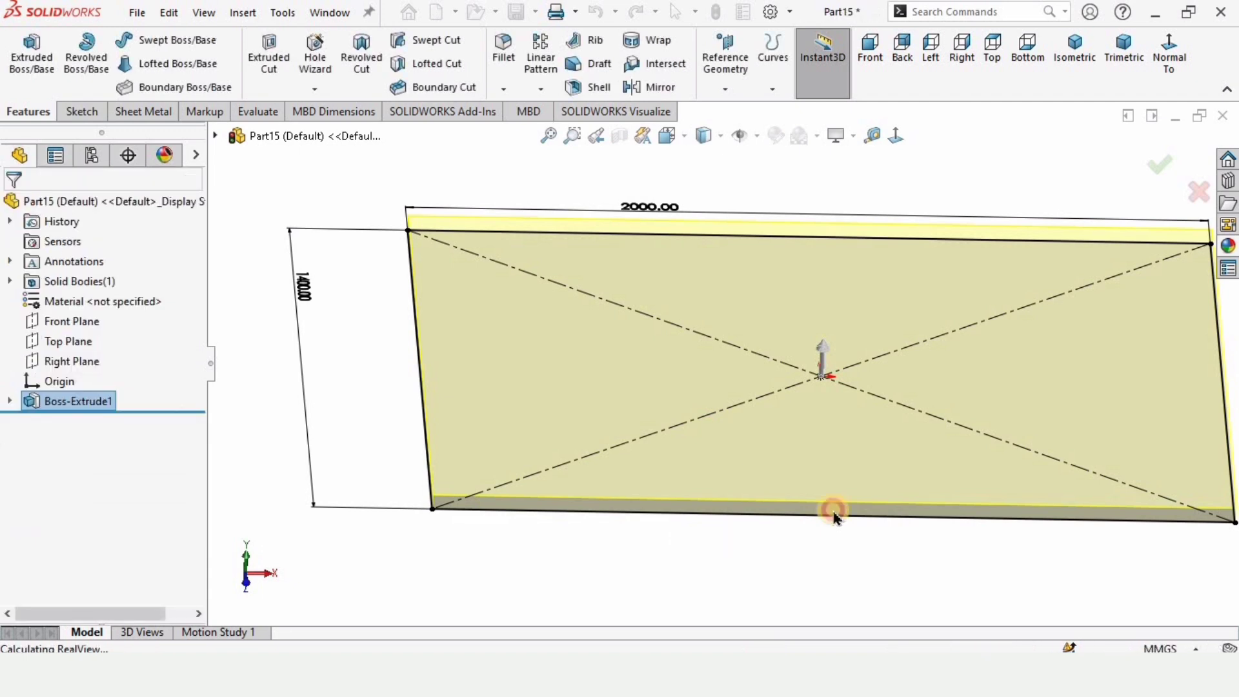
{"action": "scroll", "coordinate": [1048, 375], "scroll_direction": "up", "scroll_amount": 3}
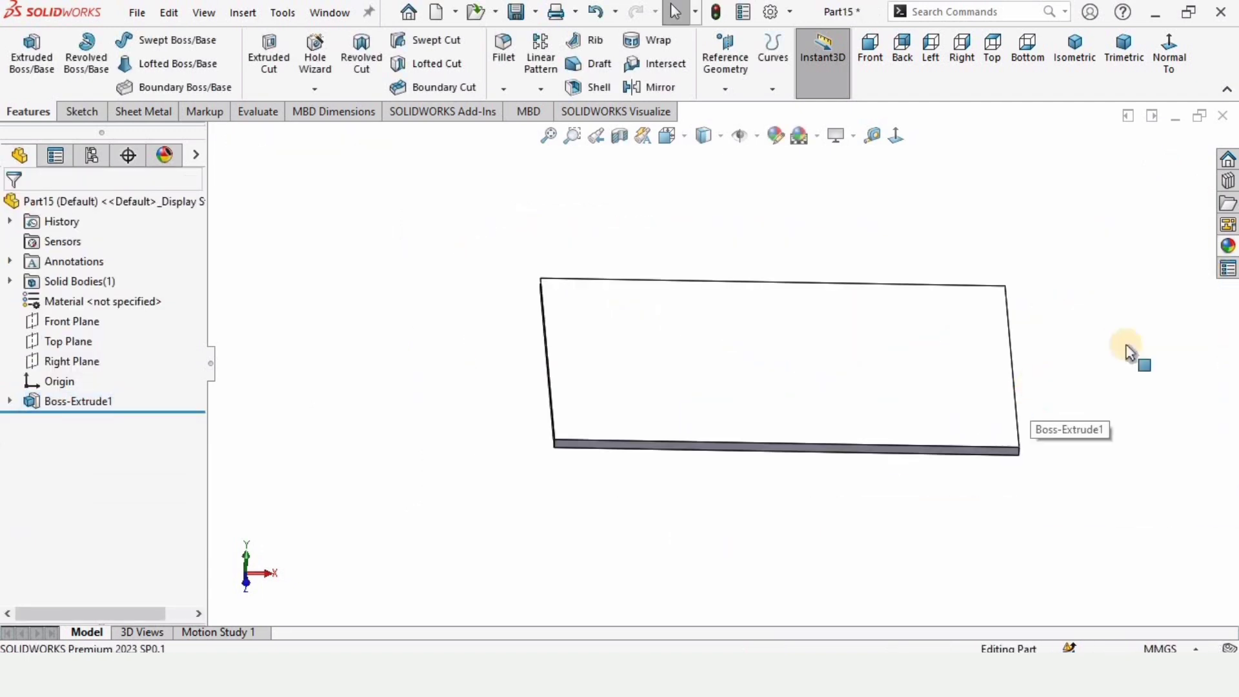
Open the Wood category of the Organic appearances to choose a finish for the tabletop
{"action": "scroll", "coordinate": [1125, 346], "scroll_direction": "down", "scroll_amount": 2}
{"action": "left_click", "coordinate": [1225, 252]}
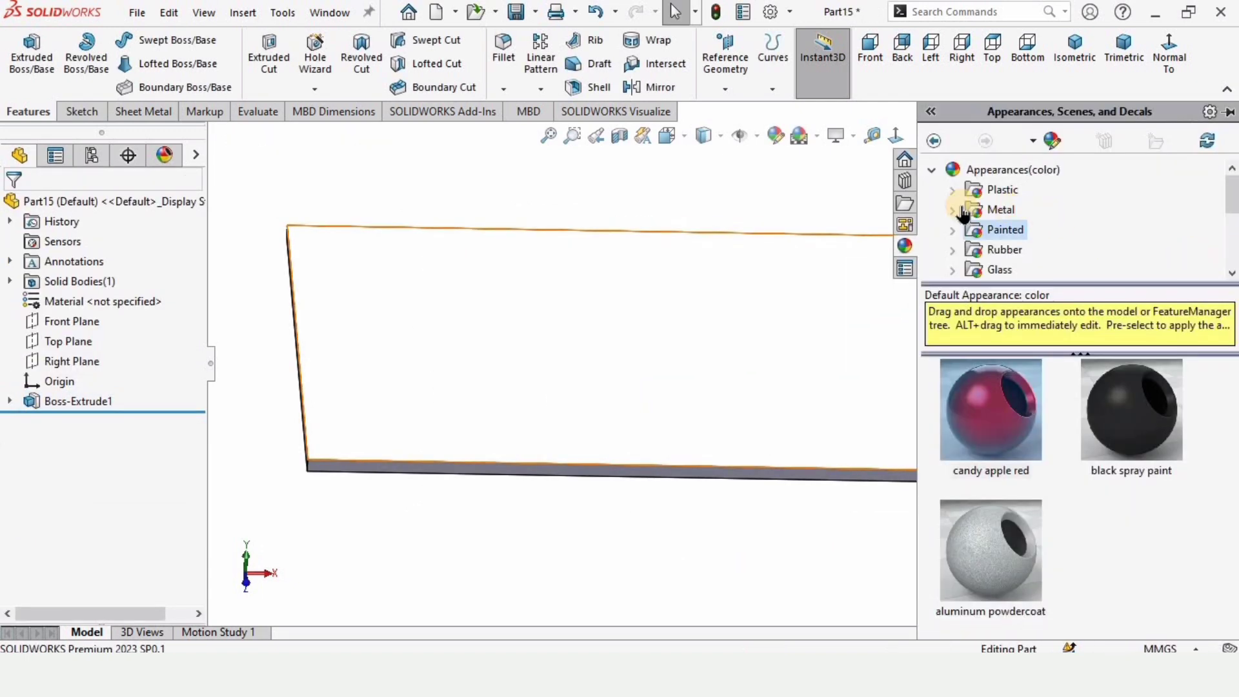
{"action": "left_click", "coordinate": [949, 181]}
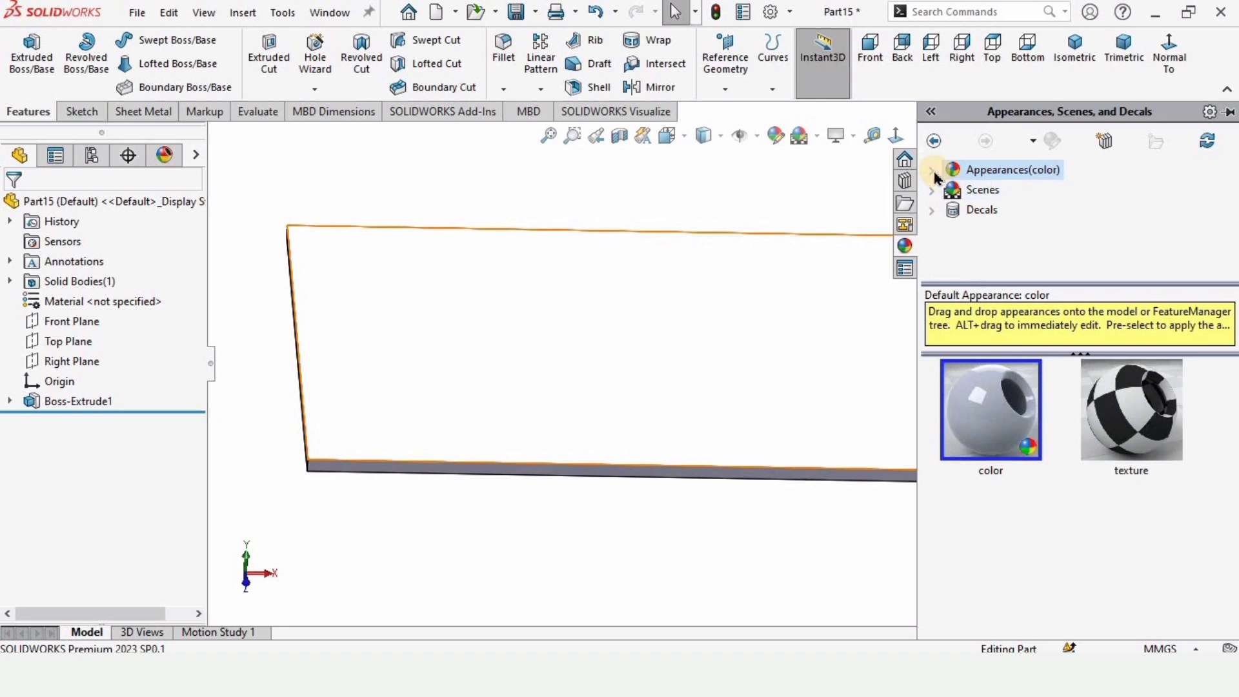
{"action": "left_click", "coordinate": [930, 171]}
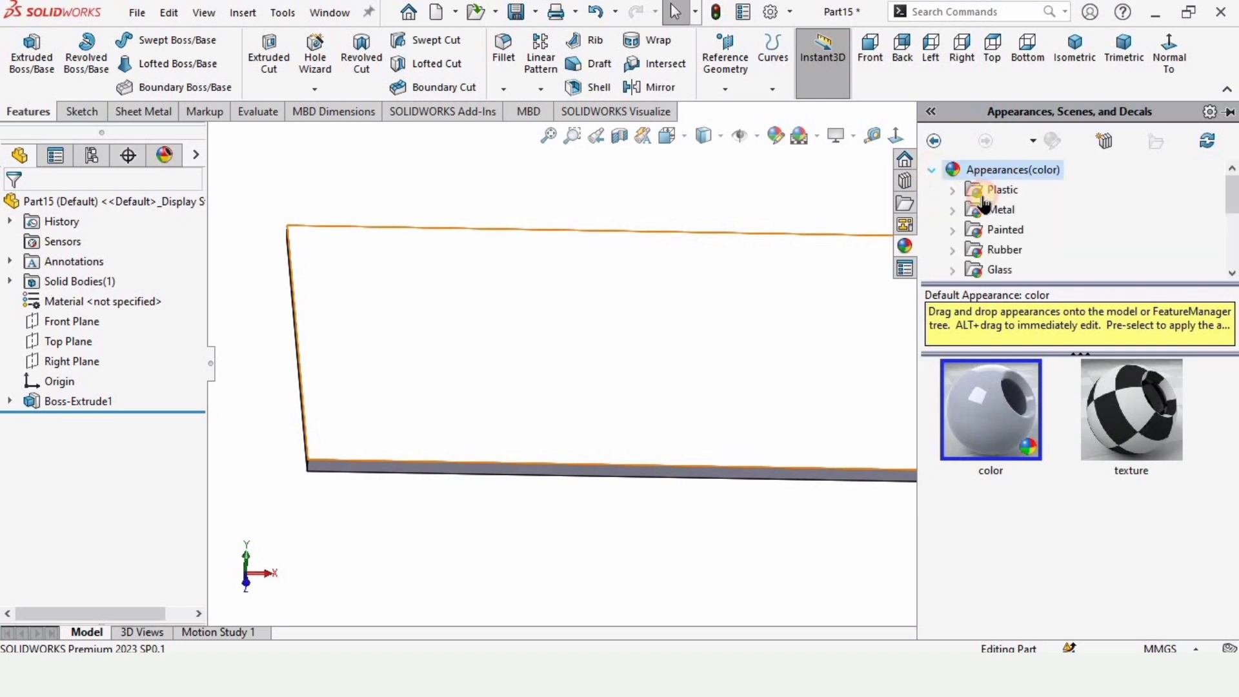
{"action": "left_click_drag", "start_coordinate": [1233, 207], "coordinate": [1233, 217]}
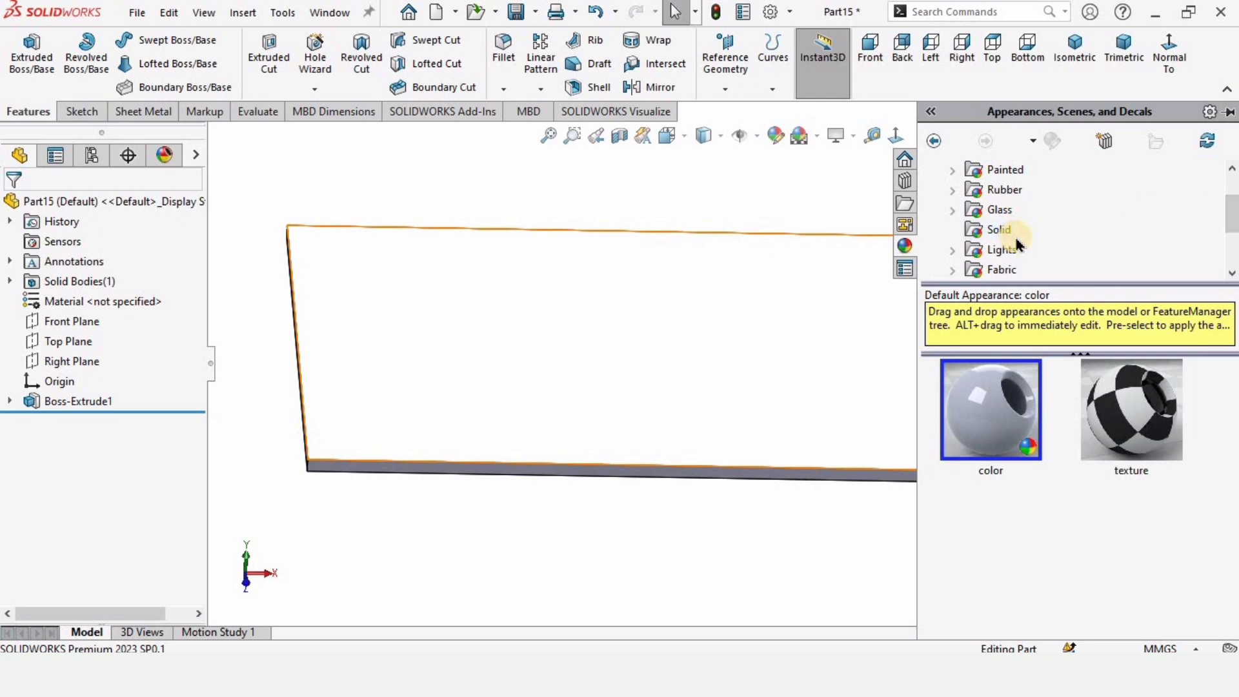
{"action": "scroll", "coordinate": [1045, 242], "scroll_direction": "down", "scroll_amount": 1}
{"action": "left_click", "coordinate": [975, 233]}
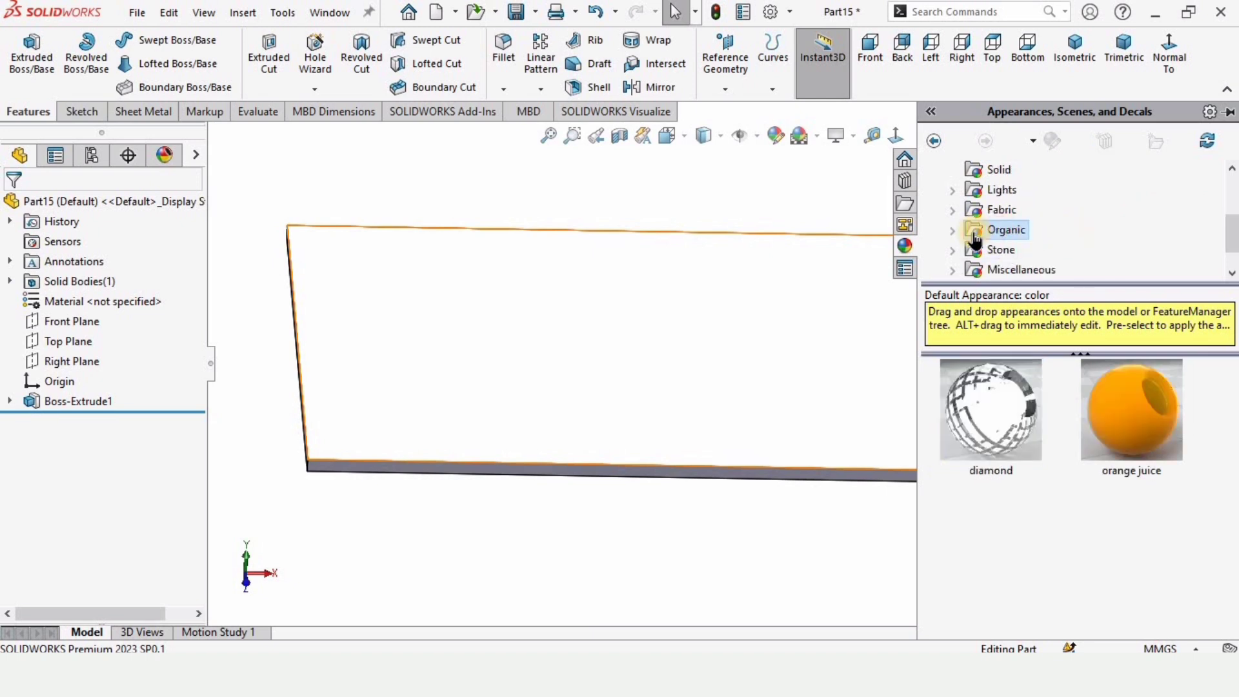
{"action": "left_click", "coordinate": [951, 231]}
{"action": "left_click", "coordinate": [1023, 190]}
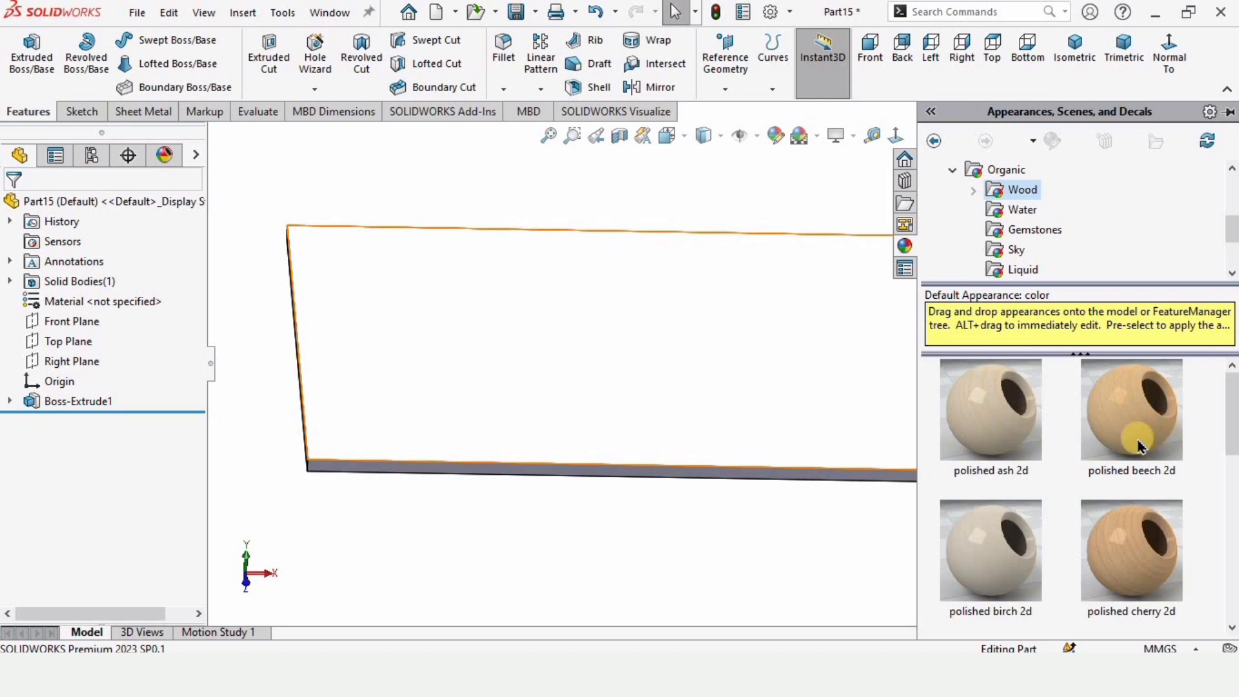
Apply a light brown polished wood appearance to the whole tabletop body
{"action": "left_click_drag", "start_coordinate": [1233, 420], "coordinate": [1232, 489]}
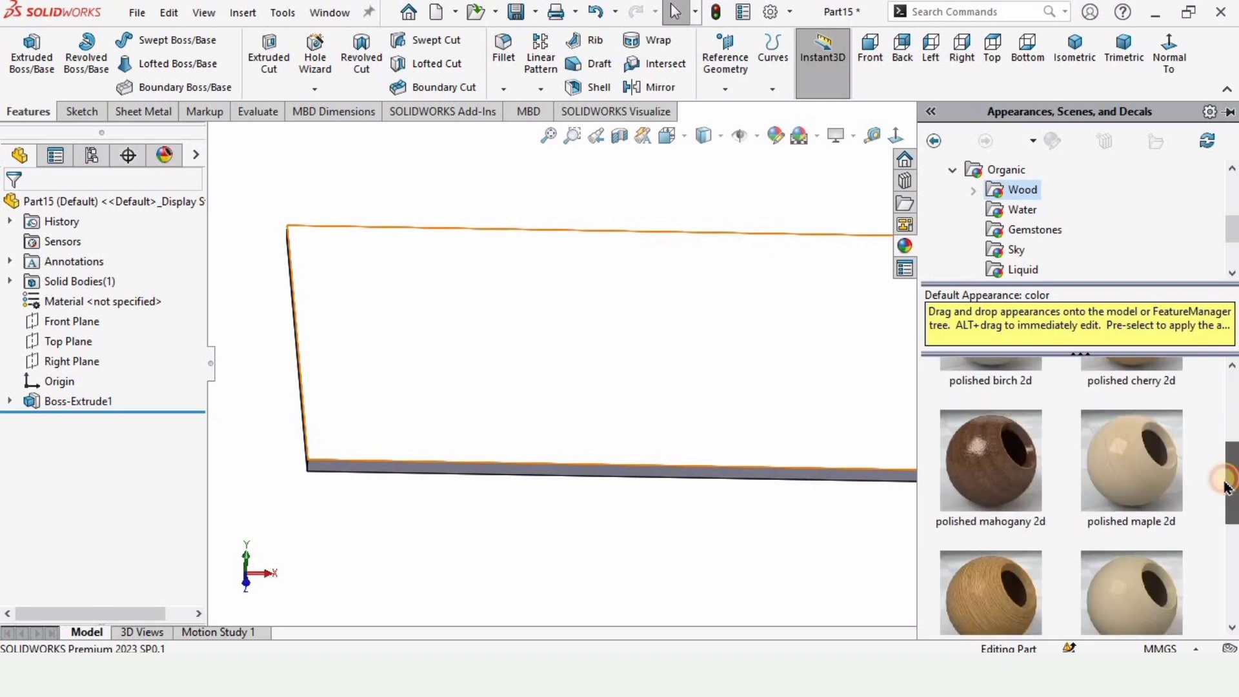
{"action": "left_click_drag", "start_coordinate": [999, 488], "coordinate": [620, 339]}
{"action": "left_click", "coordinate": [614, 332]}
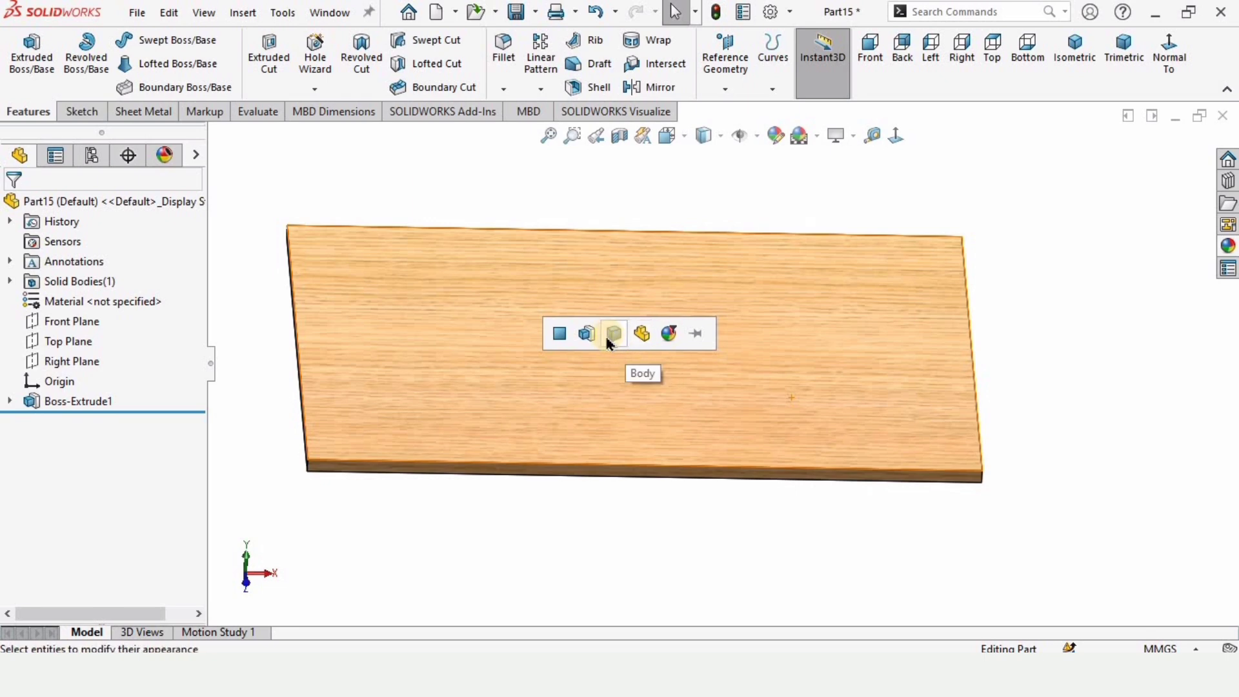
Start a new sketch on the underside face of the tabletop
{"action": "scroll", "coordinate": [513, 503], "scroll_direction": "up", "scroll_amount": 1}
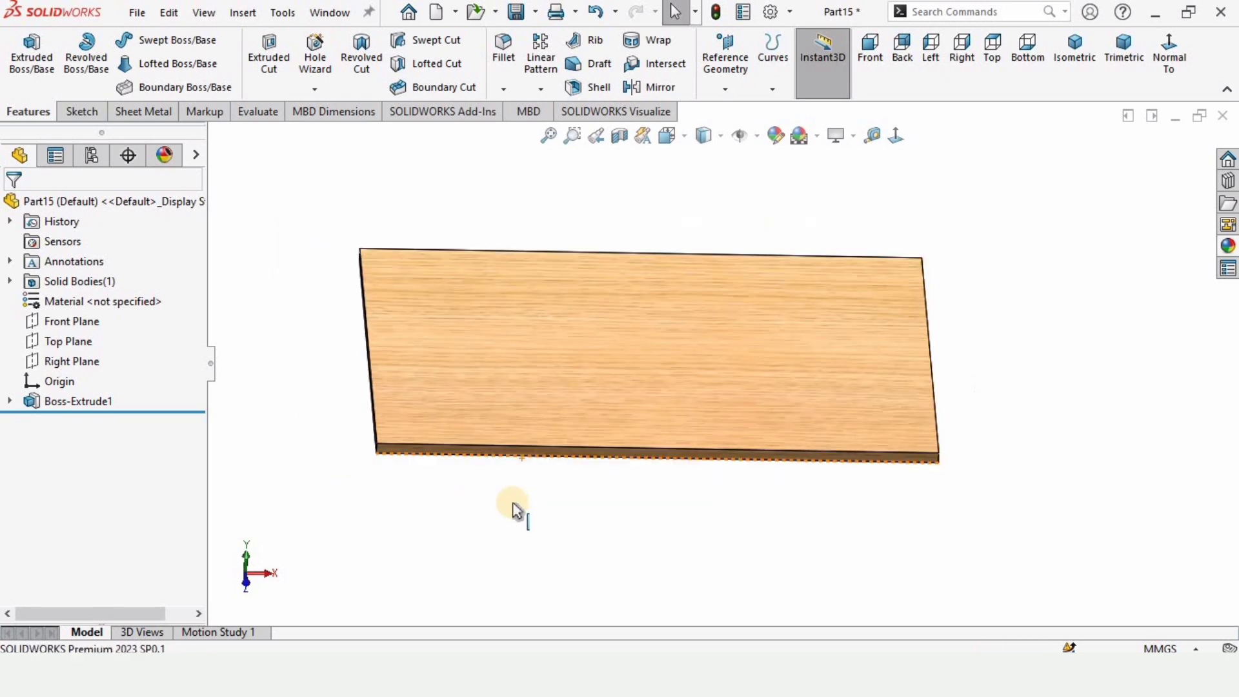
{"action": "middle_click_drag", "start_coordinate": [469, 424], "coordinate": [558, 227]}
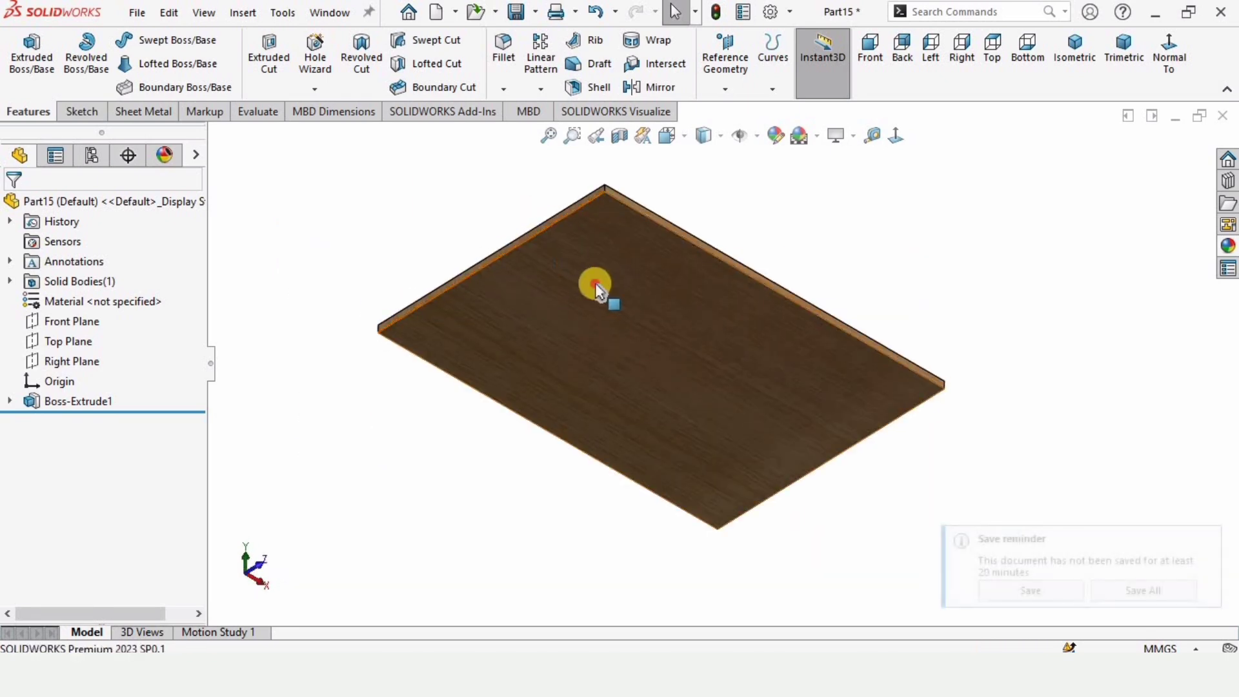
{"action": "left_click", "coordinate": [689, 265]}
{"action": "left_click", "coordinate": [674, 231]}
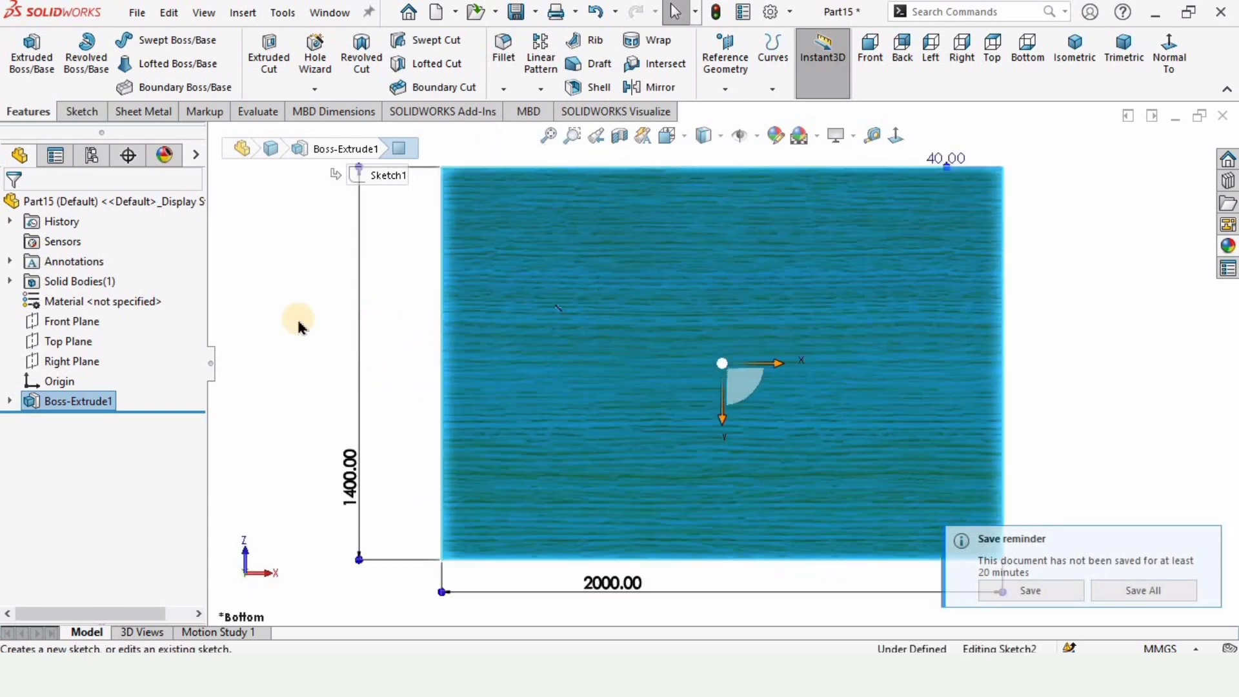
{"action": "left_click", "coordinate": [305, 308]}
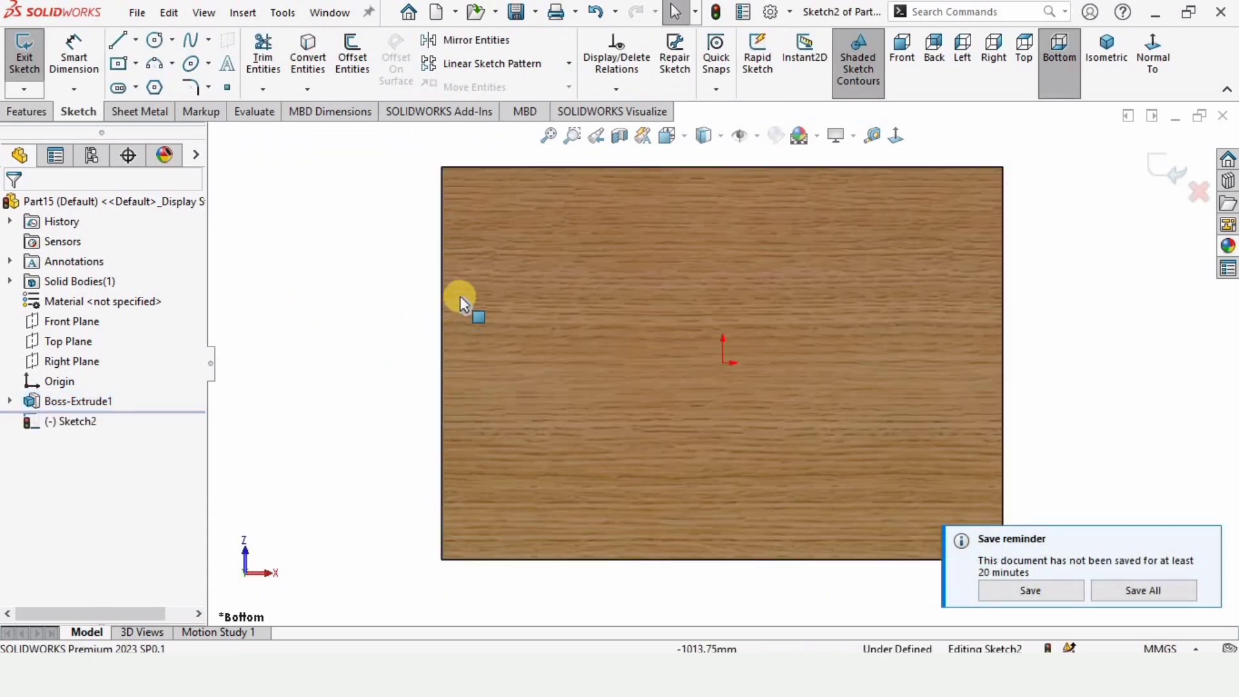
{"action": "scroll", "coordinate": [546, 251], "scroll_direction": "up", "scroll_amount": 2}
{"action": "scroll", "coordinate": [516, 237], "scroll_direction": "down", "scroll_amount": 1}
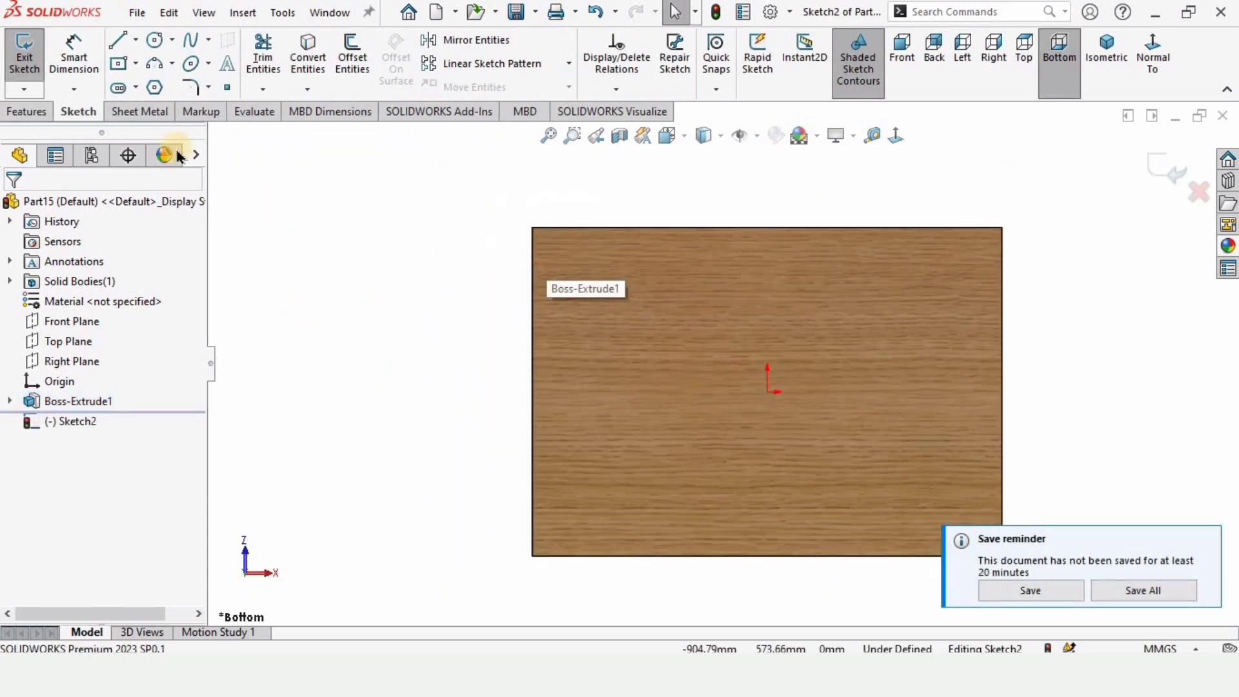
Sketch a vertical and a horizontal midpoint line centred on the origin, each reaching the tabletop's opposite edges
{"action": "left_click", "coordinate": [136, 42]}
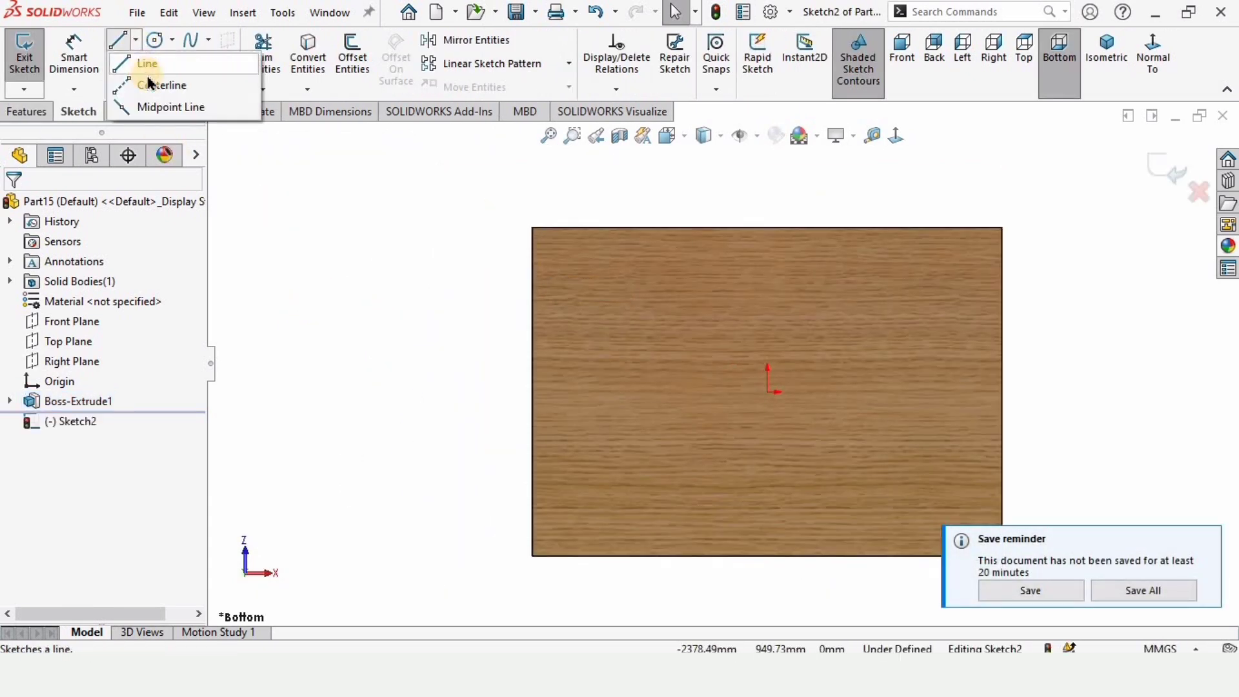
{"action": "left_click", "coordinate": [154, 107]}
{"action": "left_click", "coordinate": [767, 392]}
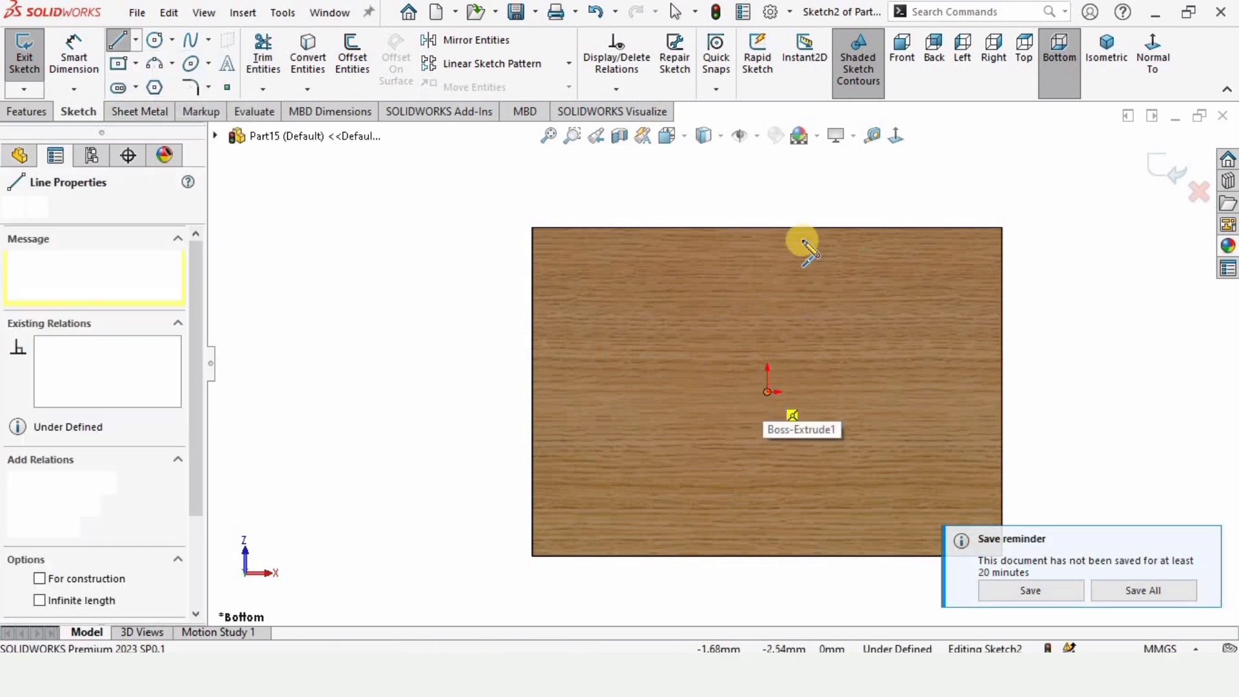
{"action": "left_click", "coordinate": [767, 227]}
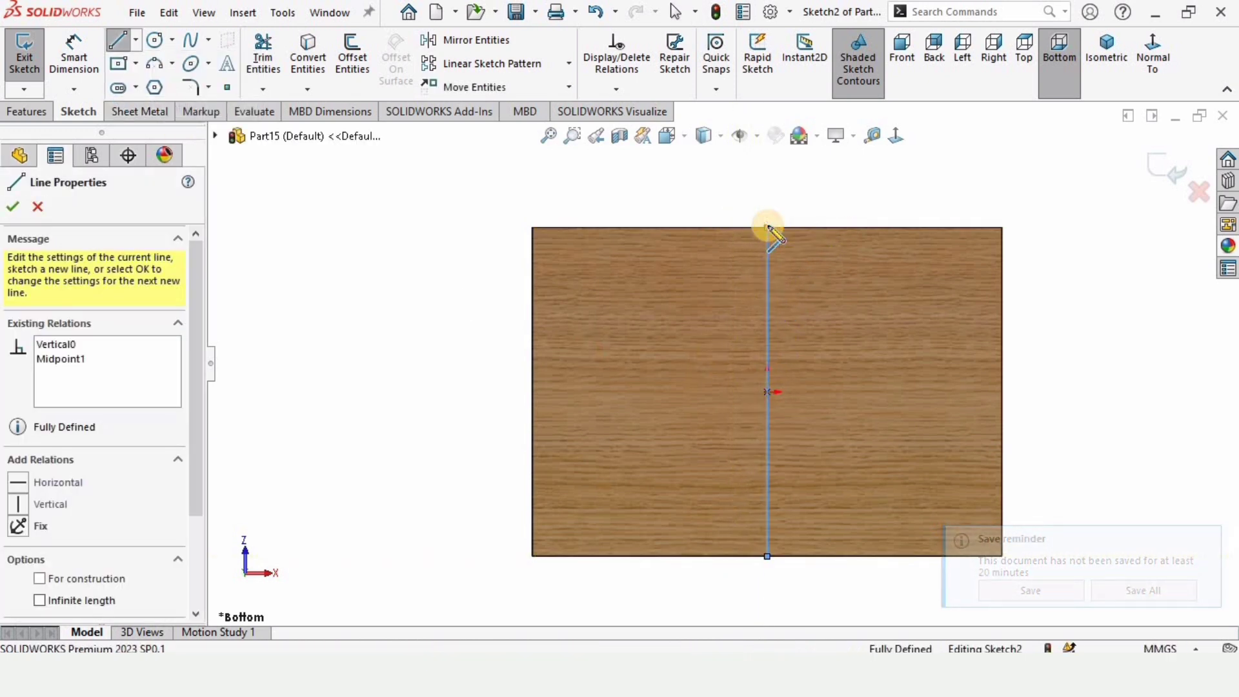
{"action": "key", "text": "Escape"}
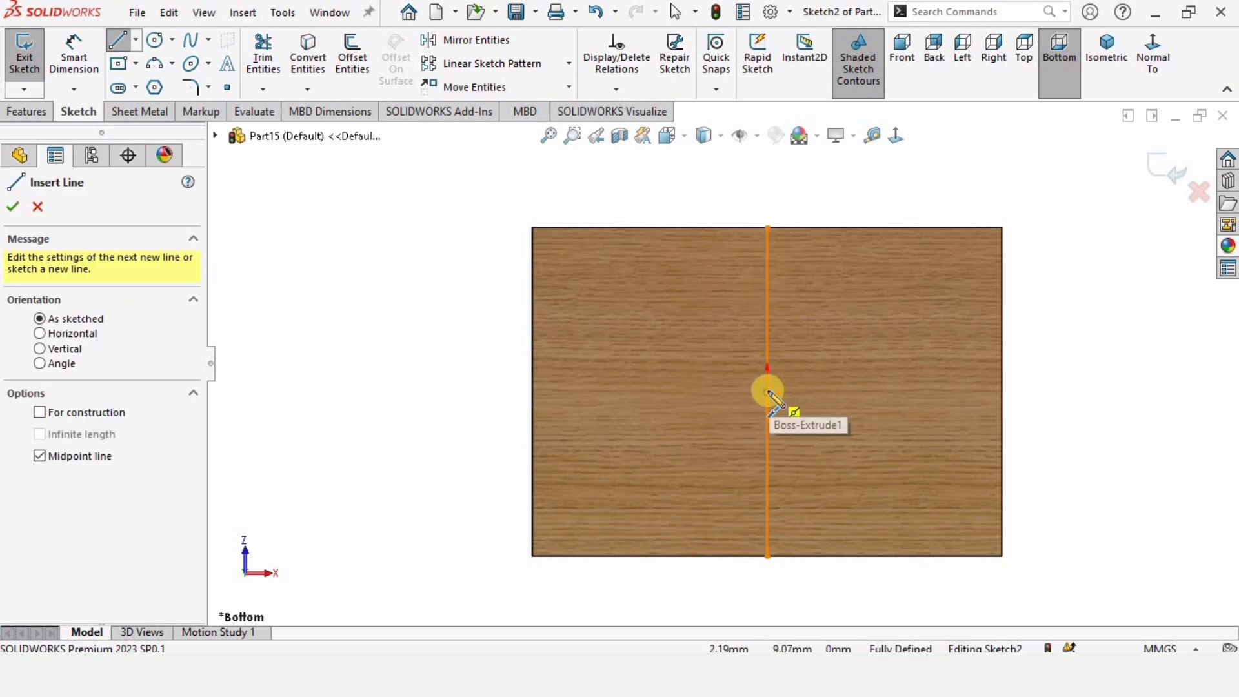
{"action": "left_click", "coordinate": [768, 391]}
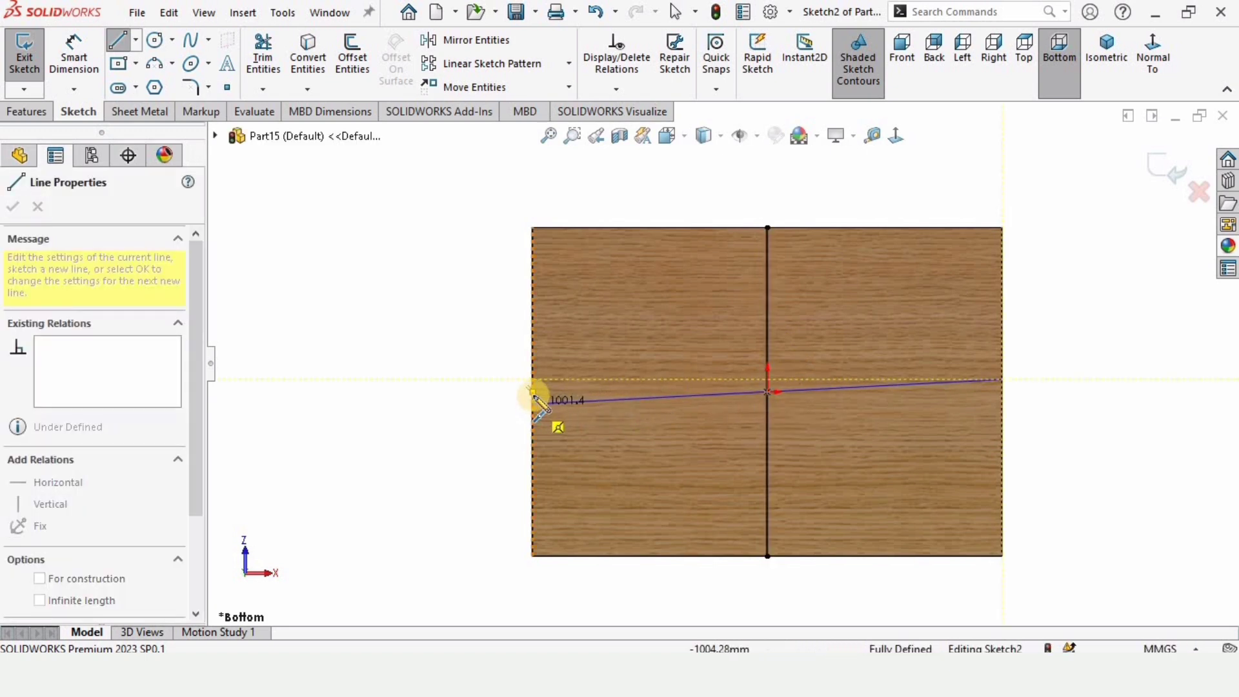
{"action": "left_click", "coordinate": [533, 392]}
{"action": "key", "text": "Escape"}
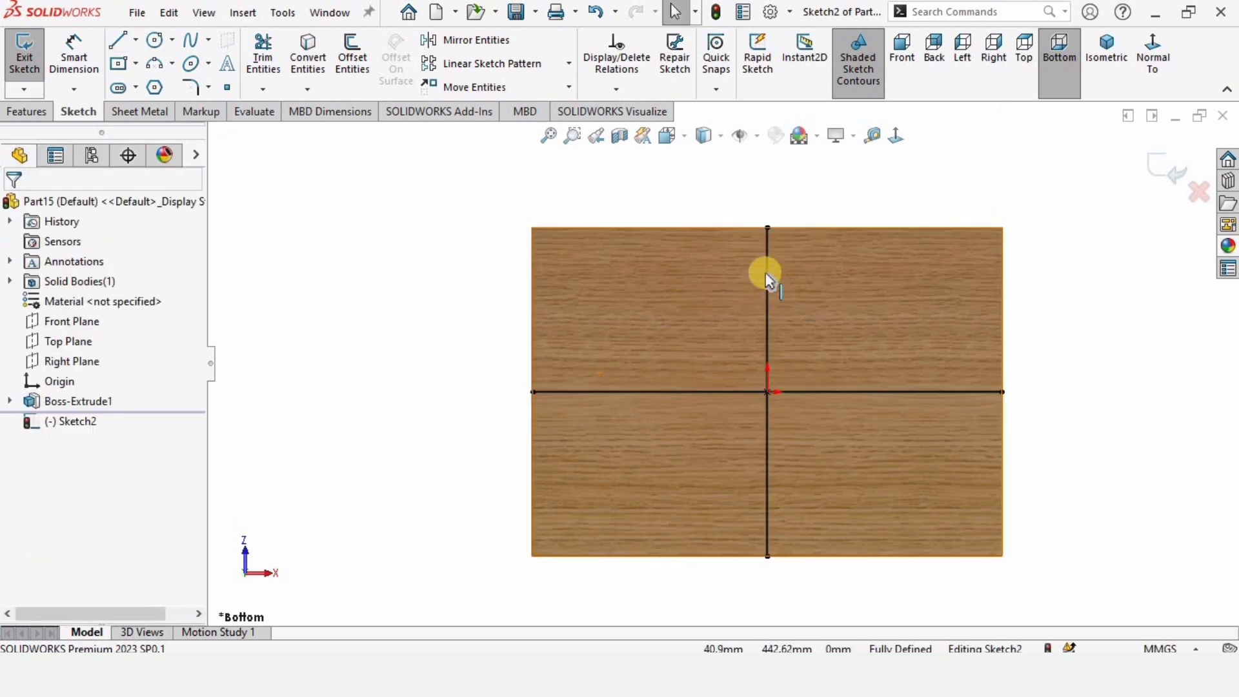
Convert both the vertical and the horizontal centre lines to construction geometry
{"action": "left_click", "coordinate": [767, 269]}
{"action": "left_click", "coordinate": [845, 219]}
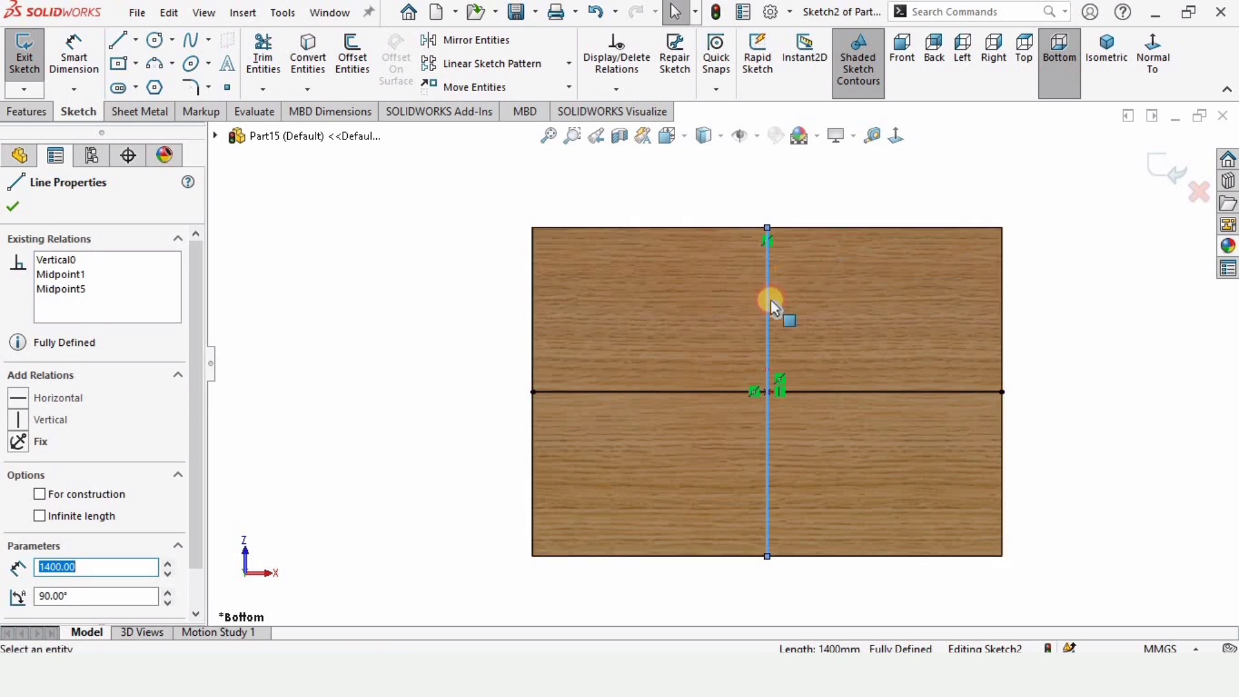
{"action": "key", "text": "Escape"}
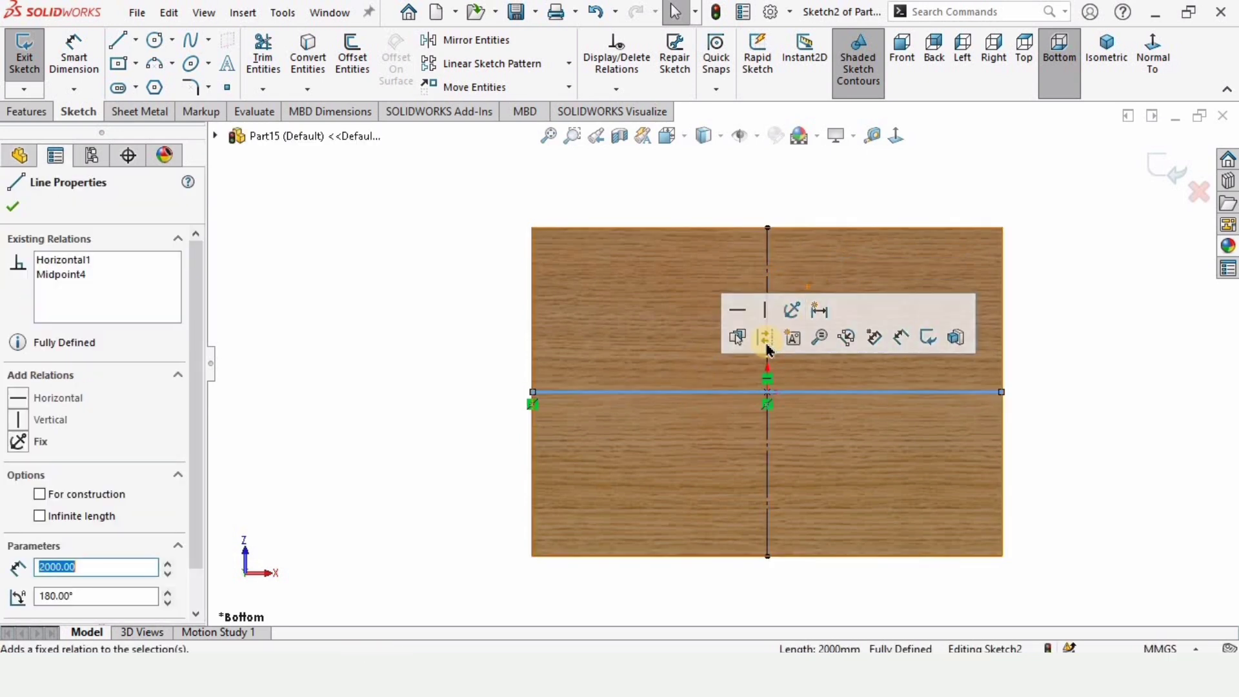
{"action": "left_click", "coordinate": [765, 339]}
{"action": "left_click", "coordinate": [440, 385]}
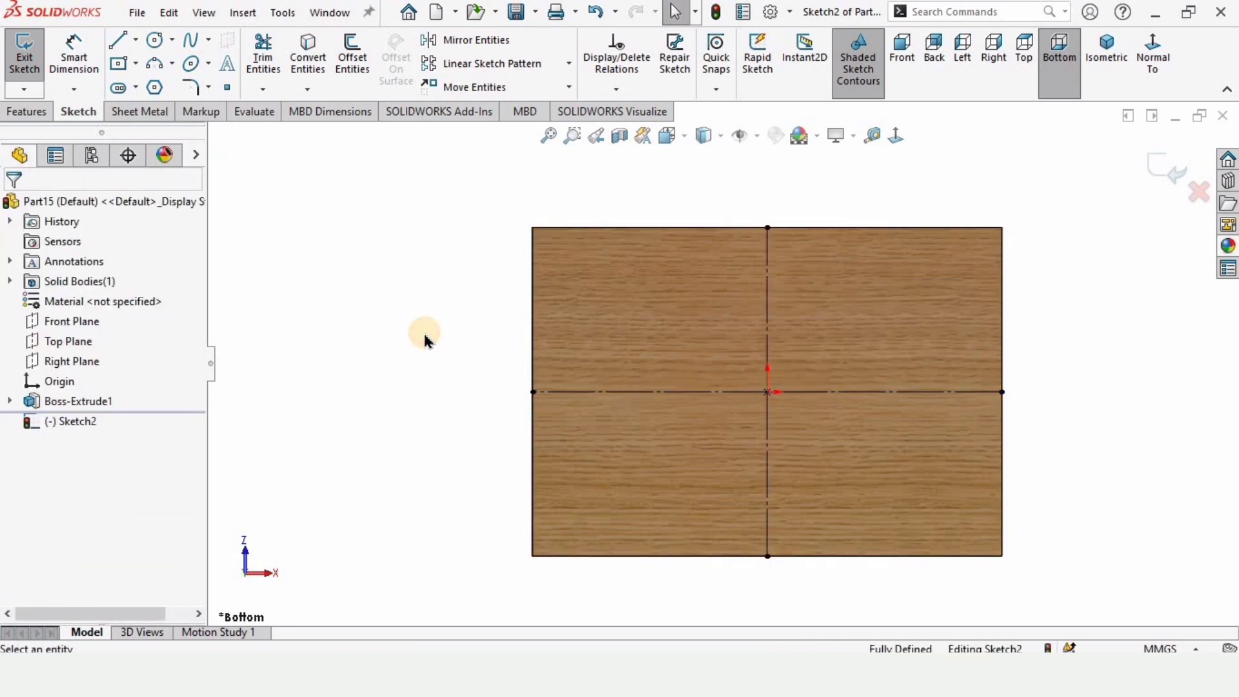
Sketch a corner rectangle about 154 mm wide and 164 mm high from the upper-left corner of the tabletop's underside
{"action": "left_click", "coordinate": [140, 76]}
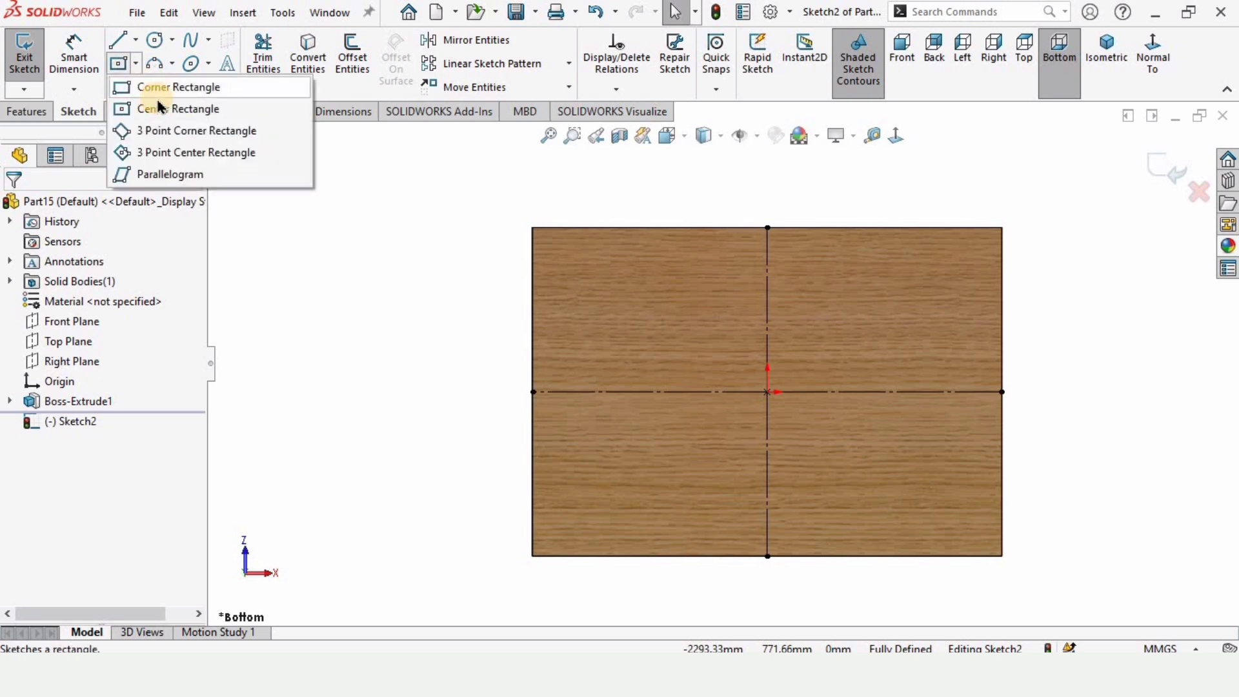
{"action": "left_click", "coordinate": [160, 87]}
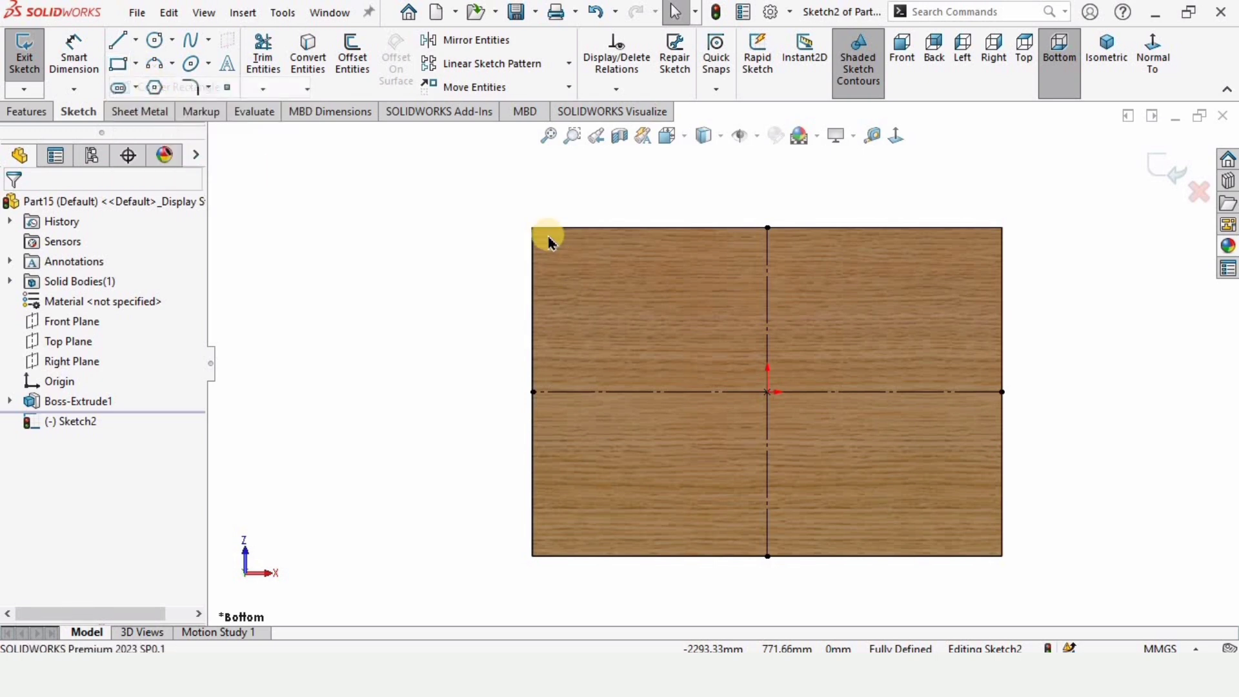
{"action": "left_click", "coordinate": [533, 227]}
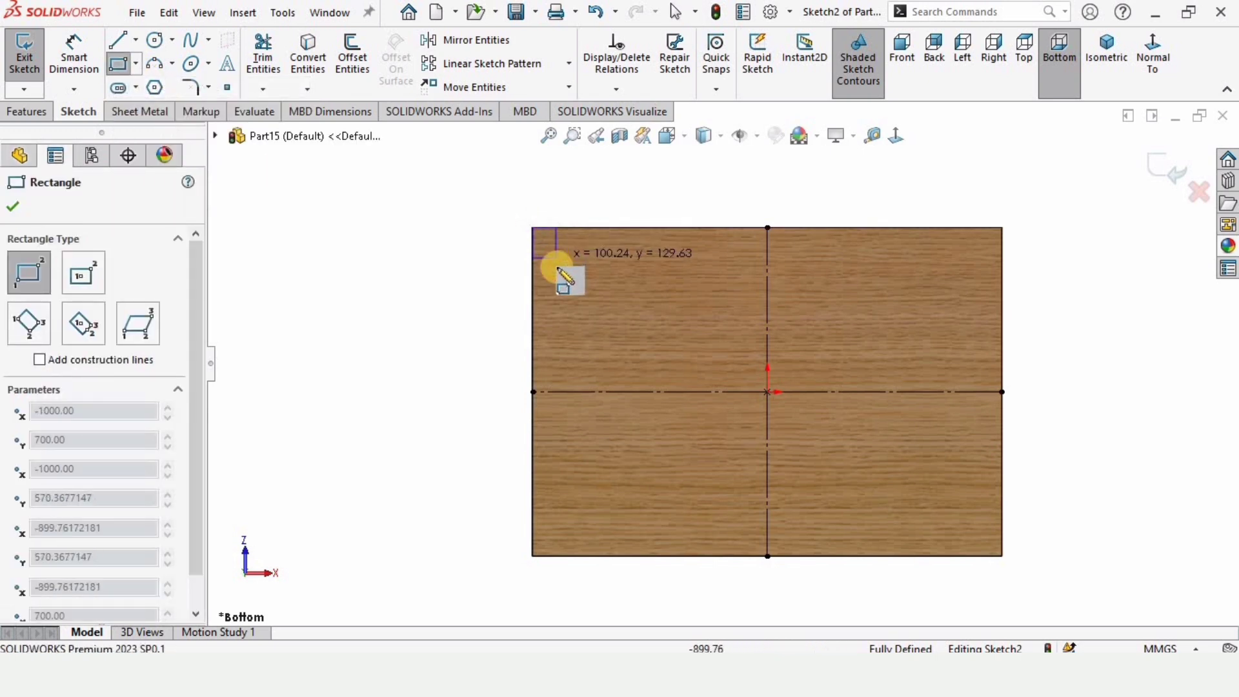
{"action": "left_click", "coordinate": [568, 265]}
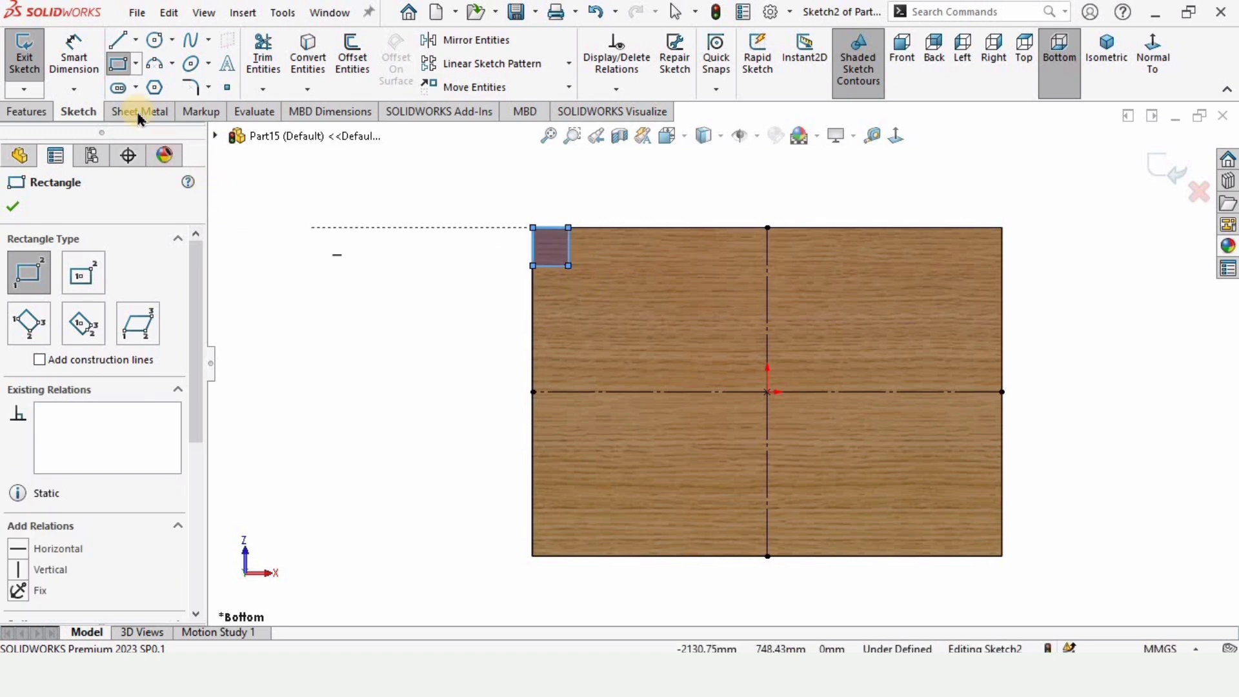
Dimension the corner rectangle's width to 140 mm
{"action": "left_click", "coordinate": [79, 61]}
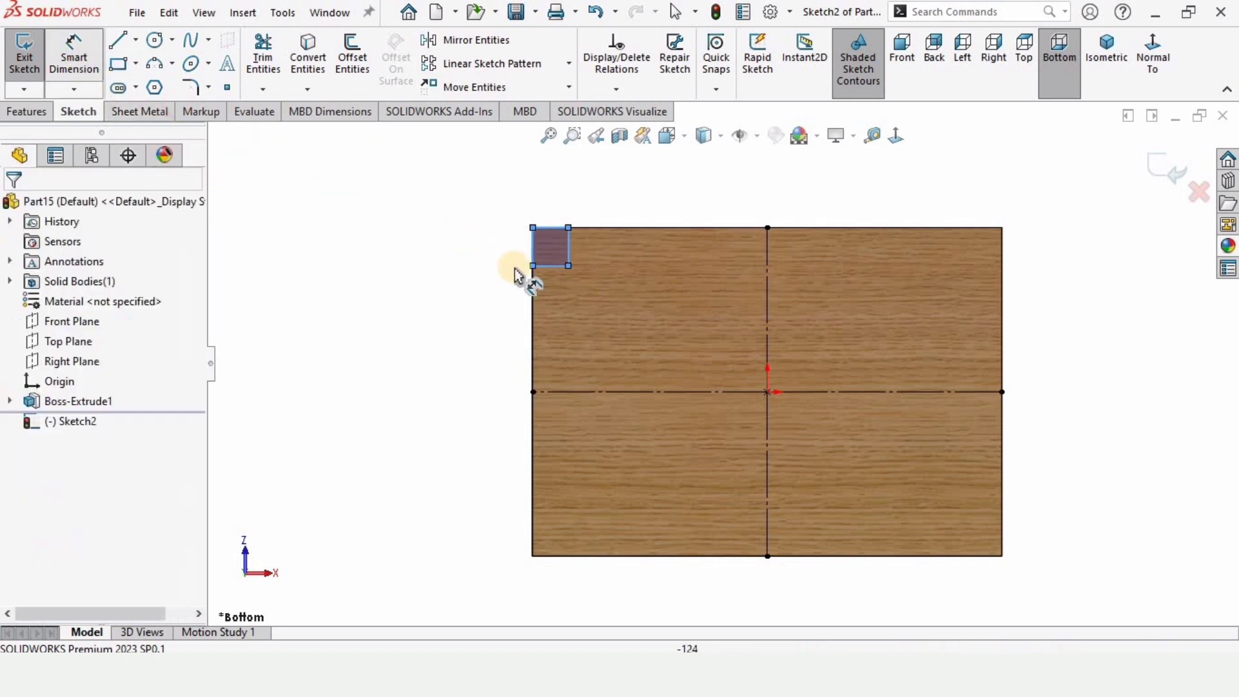
{"action": "left_click", "coordinate": [560, 214]}
{"action": "left_click", "coordinate": [442, 270]}
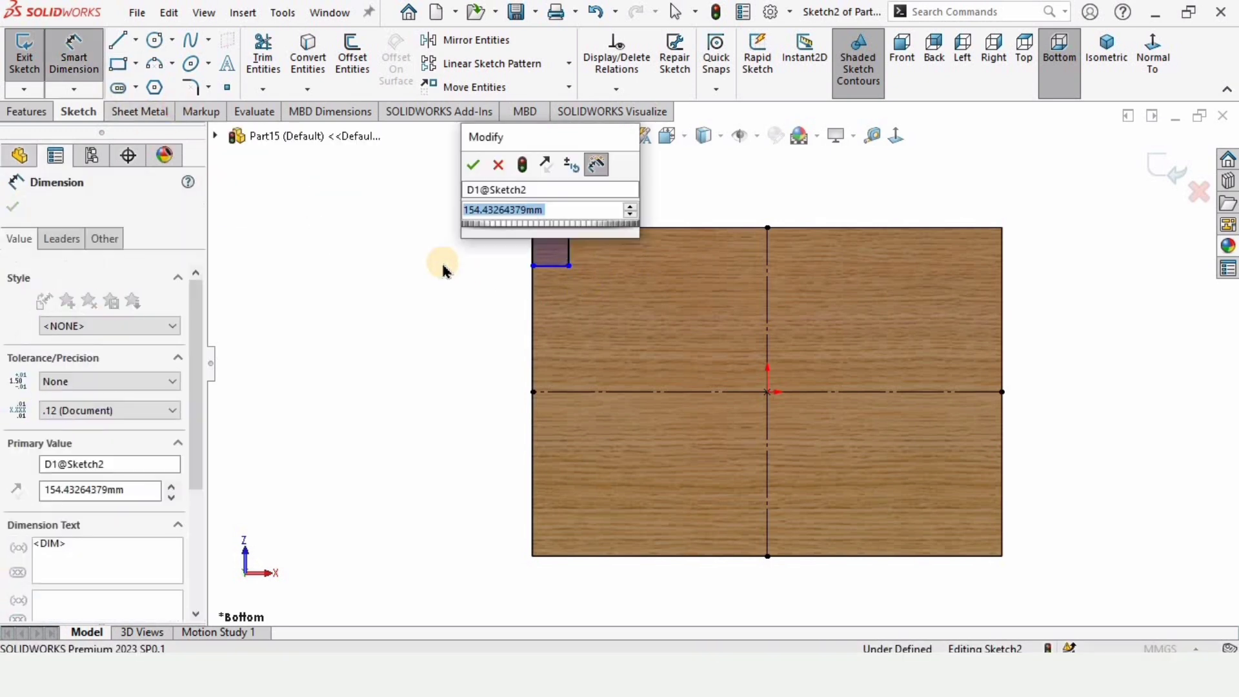
{"action": "type", "text": "140"}
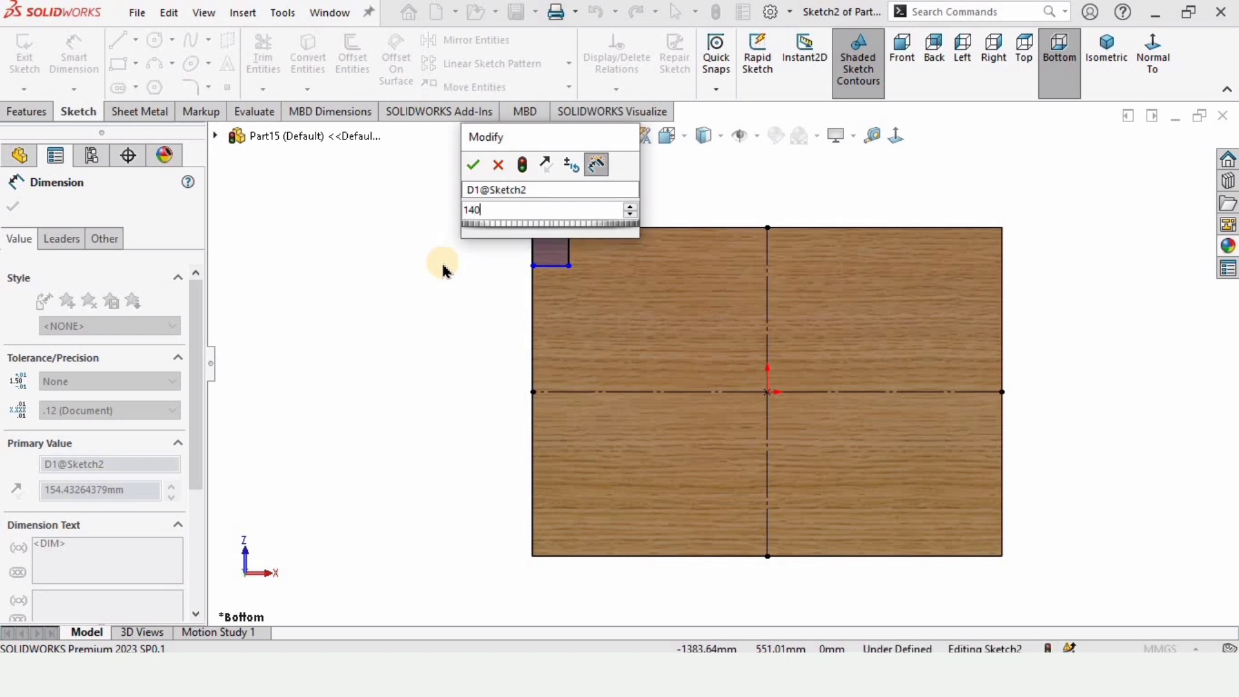
{"action": "key", "text": "Return"}
Dimension the corner rectangle's vertical side to 160 mm and finish dimensioning
{"action": "scroll", "coordinate": [542, 245], "scroll_direction": "down", "scroll_amount": 2}
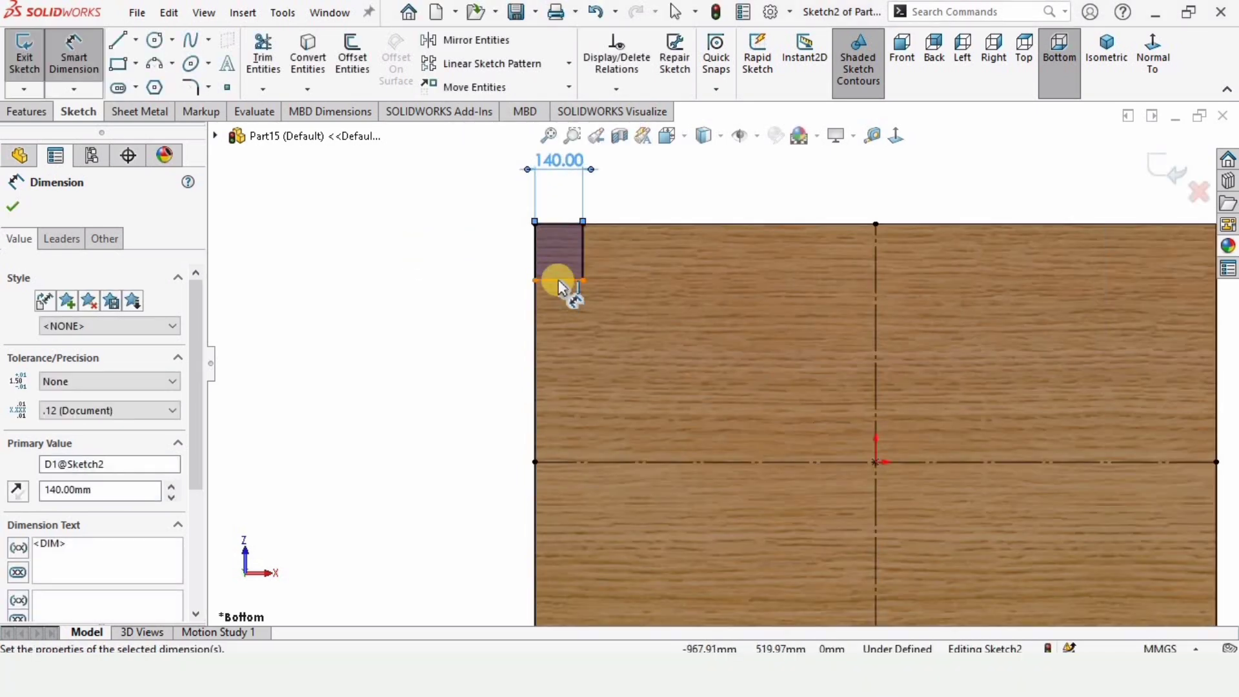
{"action": "left_click", "coordinate": [535, 244]}
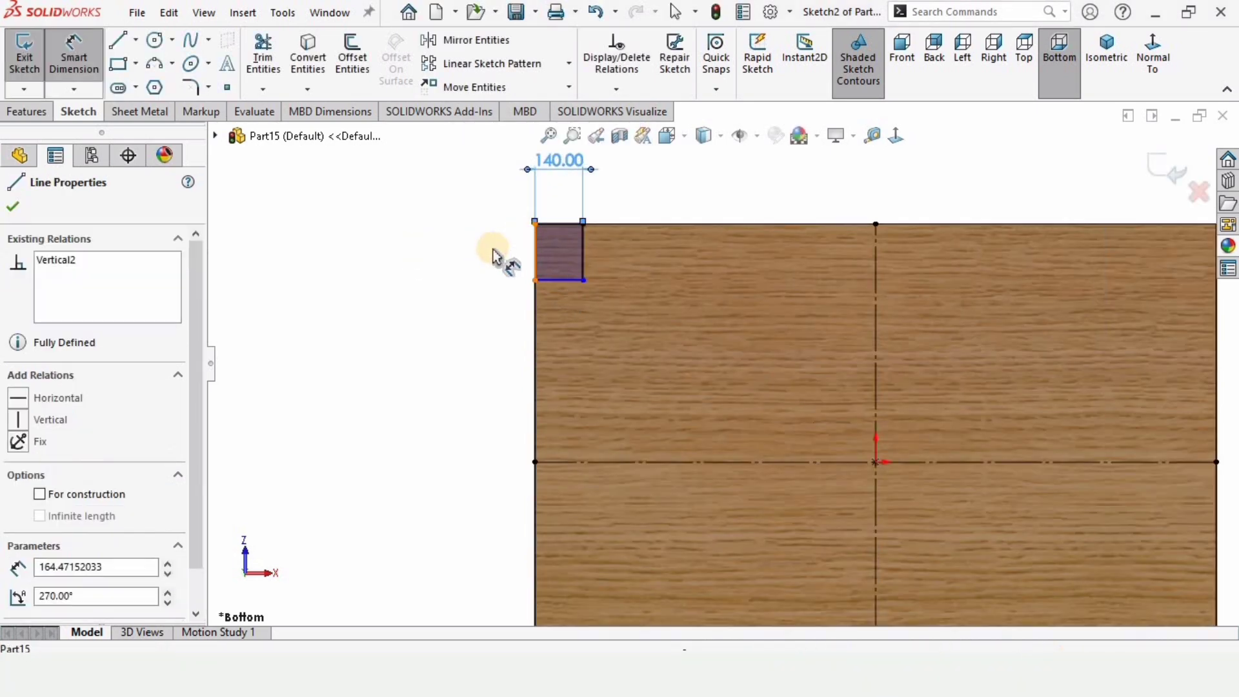
{"action": "left_click", "coordinate": [460, 355]}
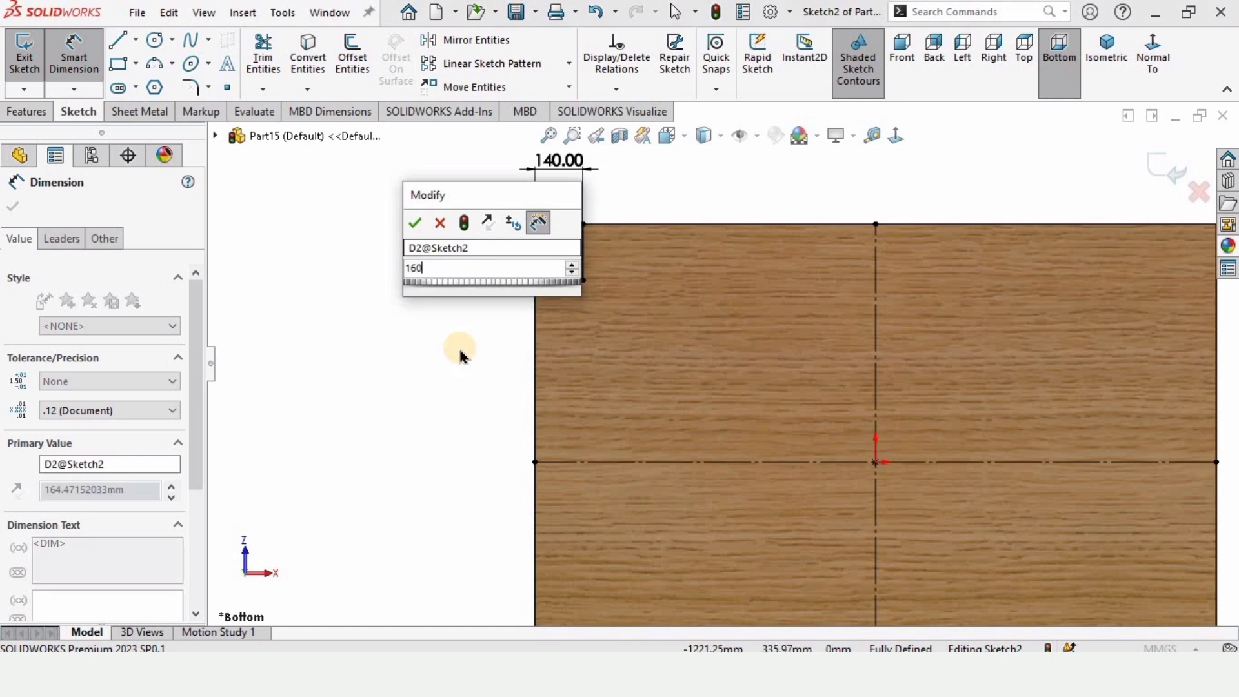
{"action": "key", "text": "Return"}
{"action": "key", "text": "Escape"}
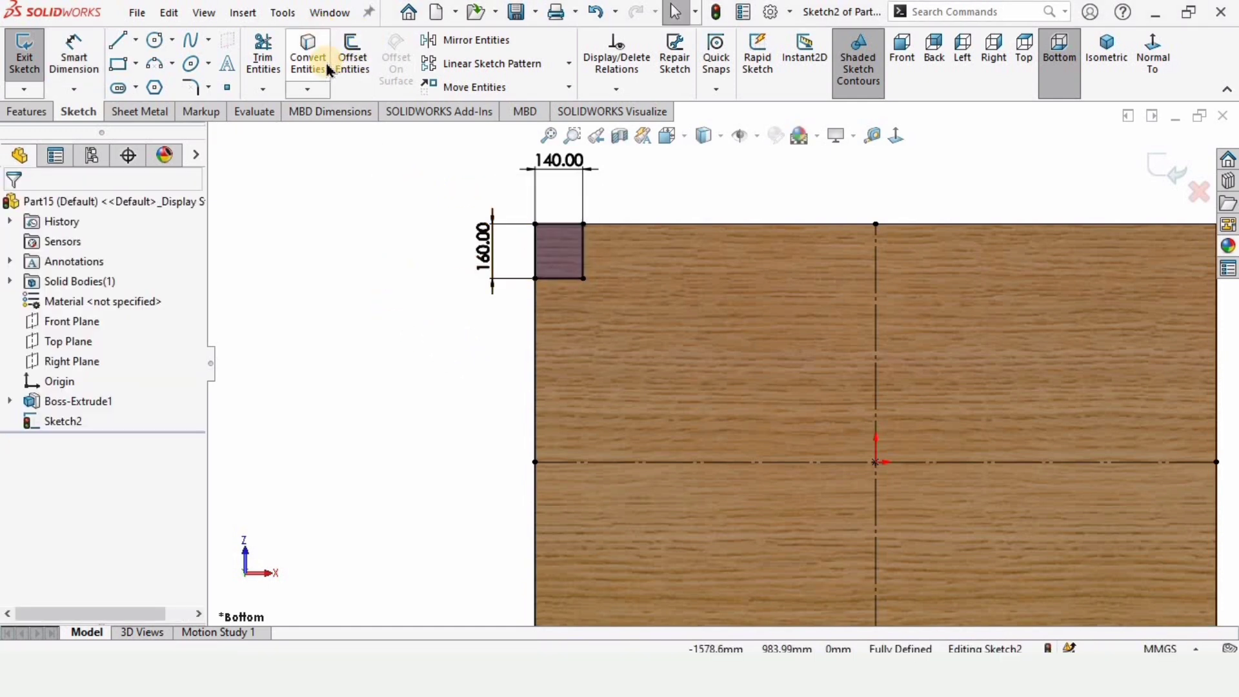
Offset the corner rectangle's chained outline 10 mm inward to form the leg's wall profile
{"action": "left_click", "coordinate": [352, 58]}
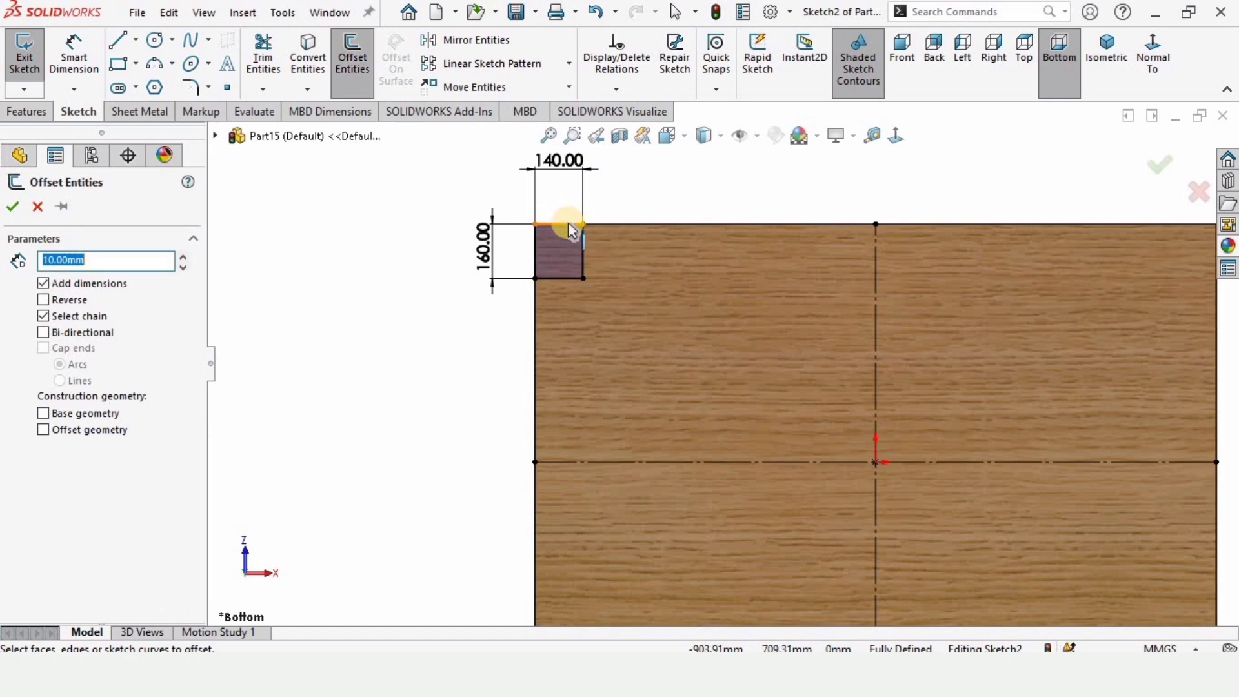
{"action": "left_click", "coordinate": [571, 231]}
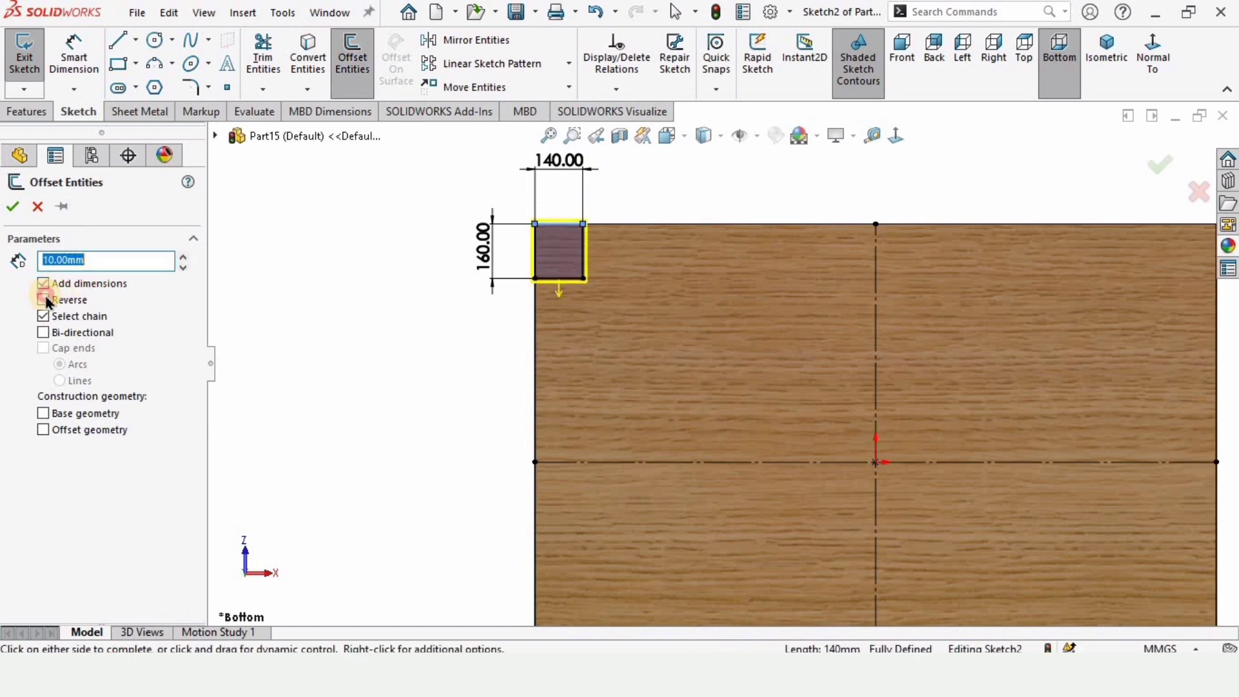
{"action": "scroll", "coordinate": [559, 271], "scroll_direction": "up", "scroll_amount": 2}
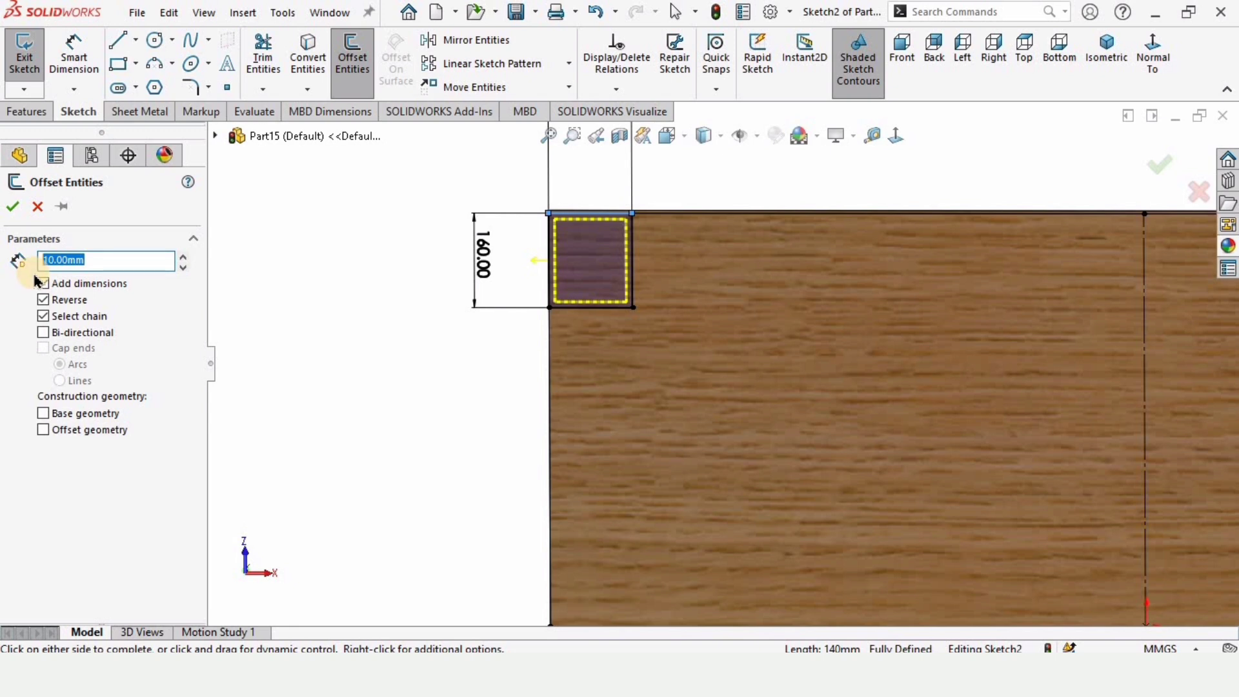
{"action": "left_click", "coordinate": [15, 207]}
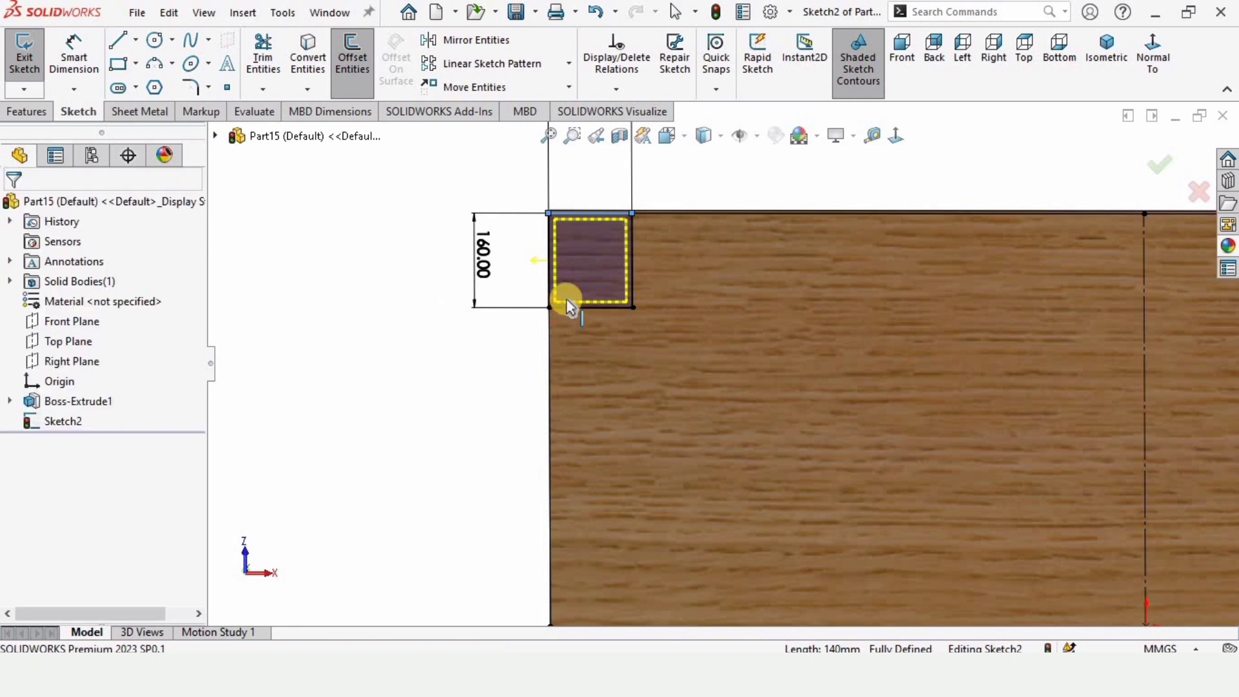
{"action": "scroll", "coordinate": [723, 348], "scroll_direction": "down", "scroll_amount": 3}
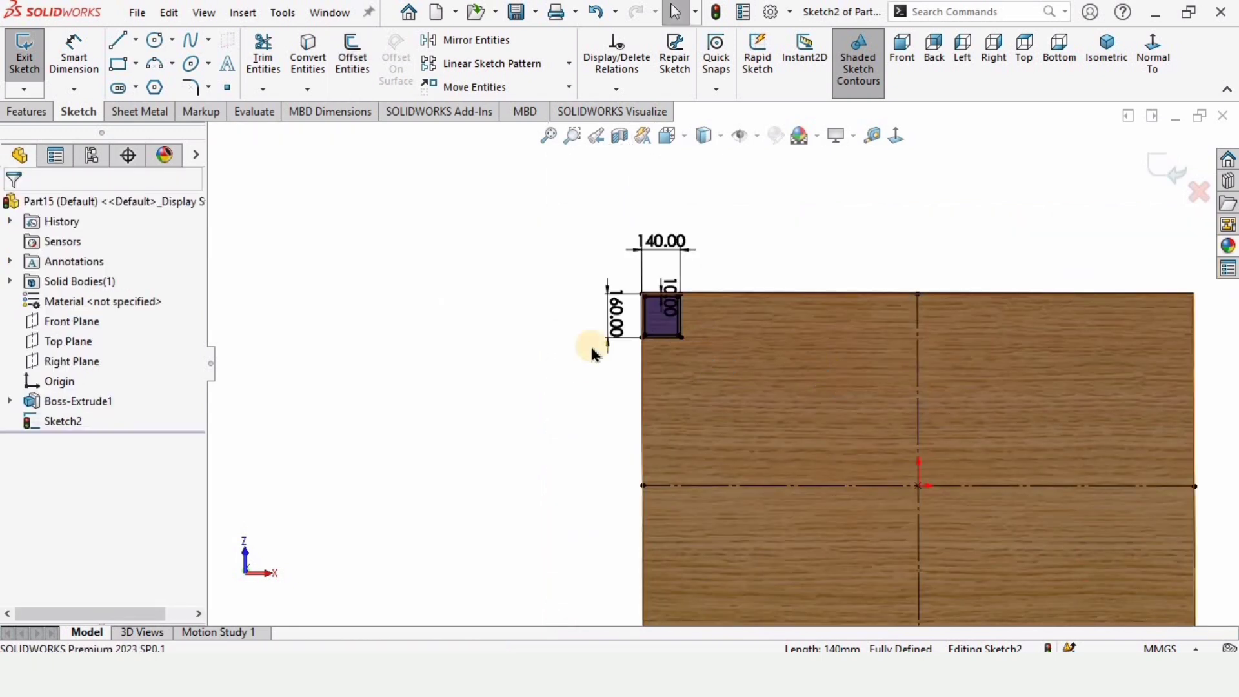
{"action": "left_click", "coordinate": [426, 315]}
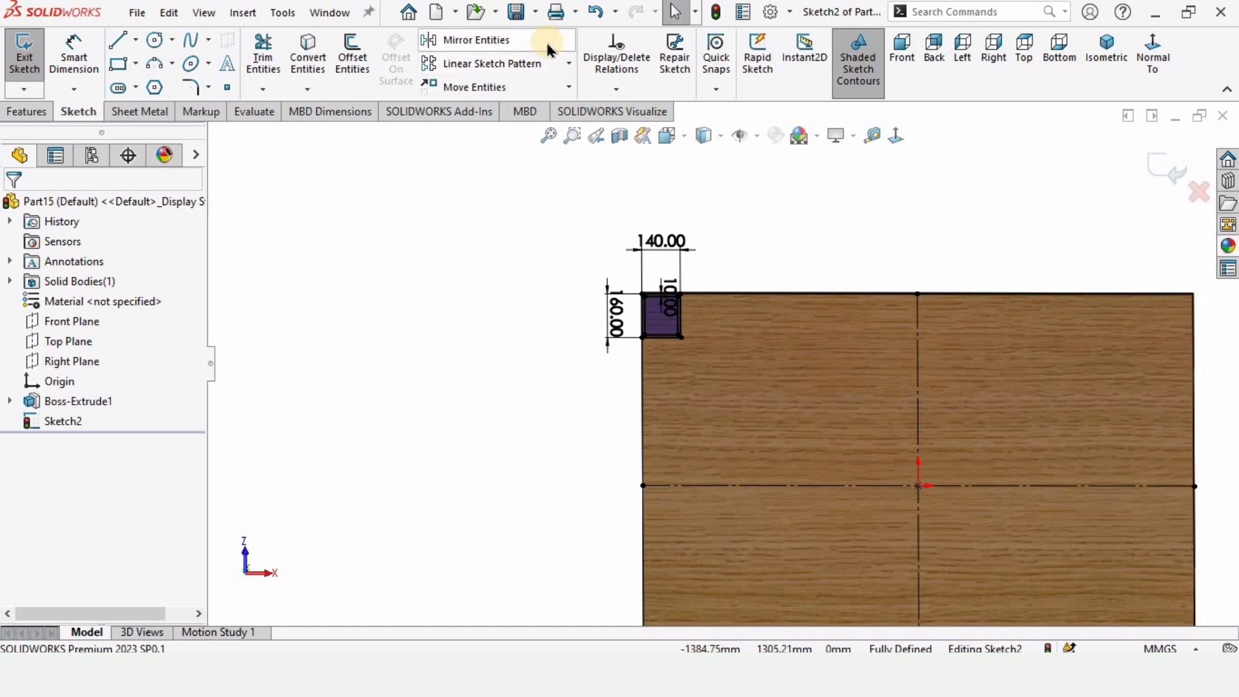
Mirror both nested leg rectangles about the vertical centre line to the opposite corner of the tabletop
{"action": "left_click", "coordinate": [492, 42]}
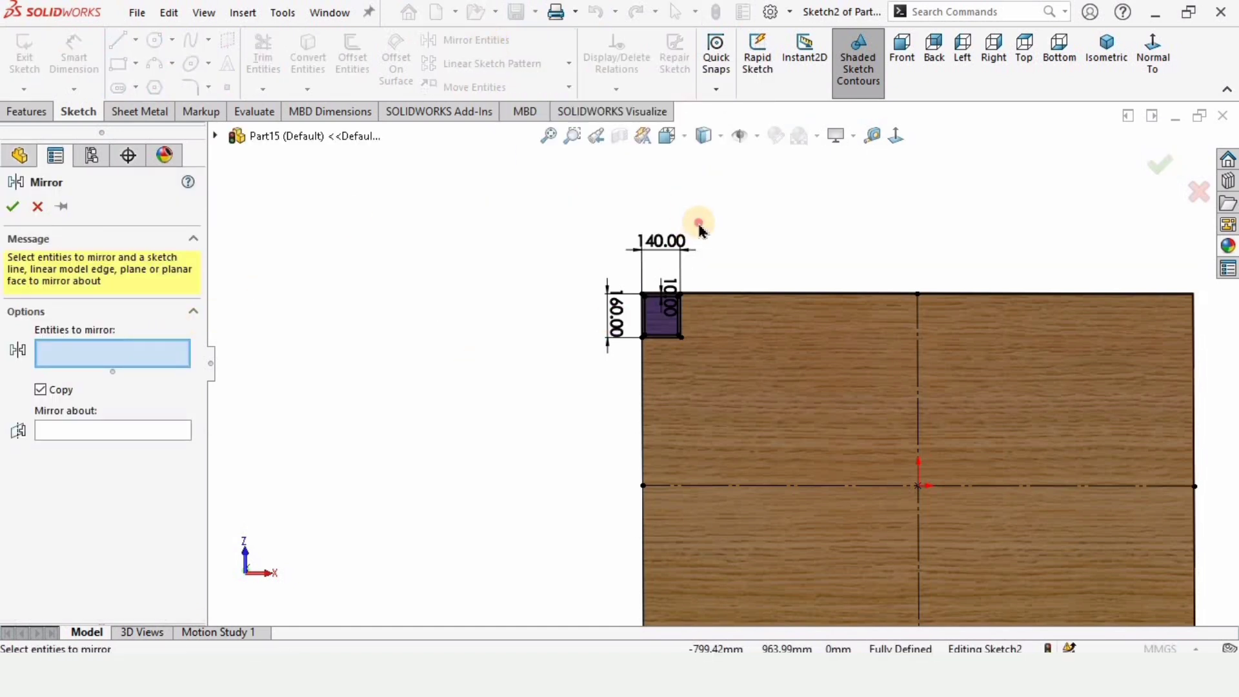
{"action": "left_click_drag", "start_coordinate": [699, 227], "coordinate": [584, 364]}
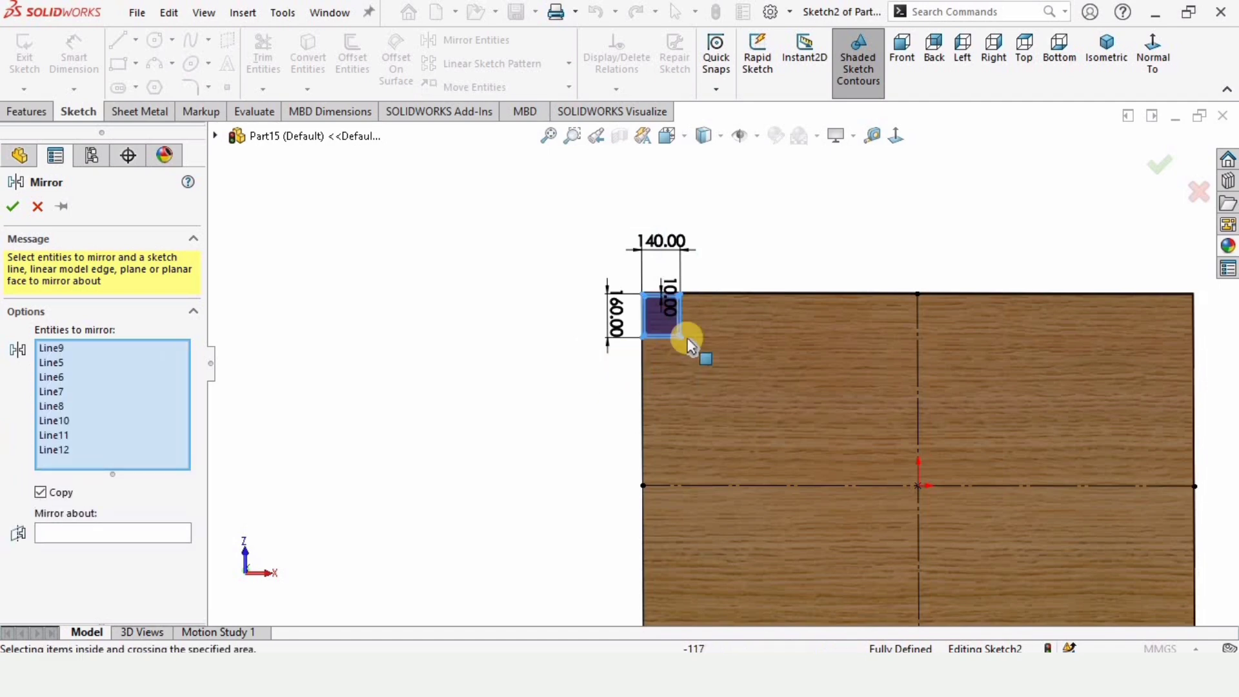
{"action": "scroll", "coordinate": [702, 347], "scroll_direction": "down", "scroll_amount": 2}
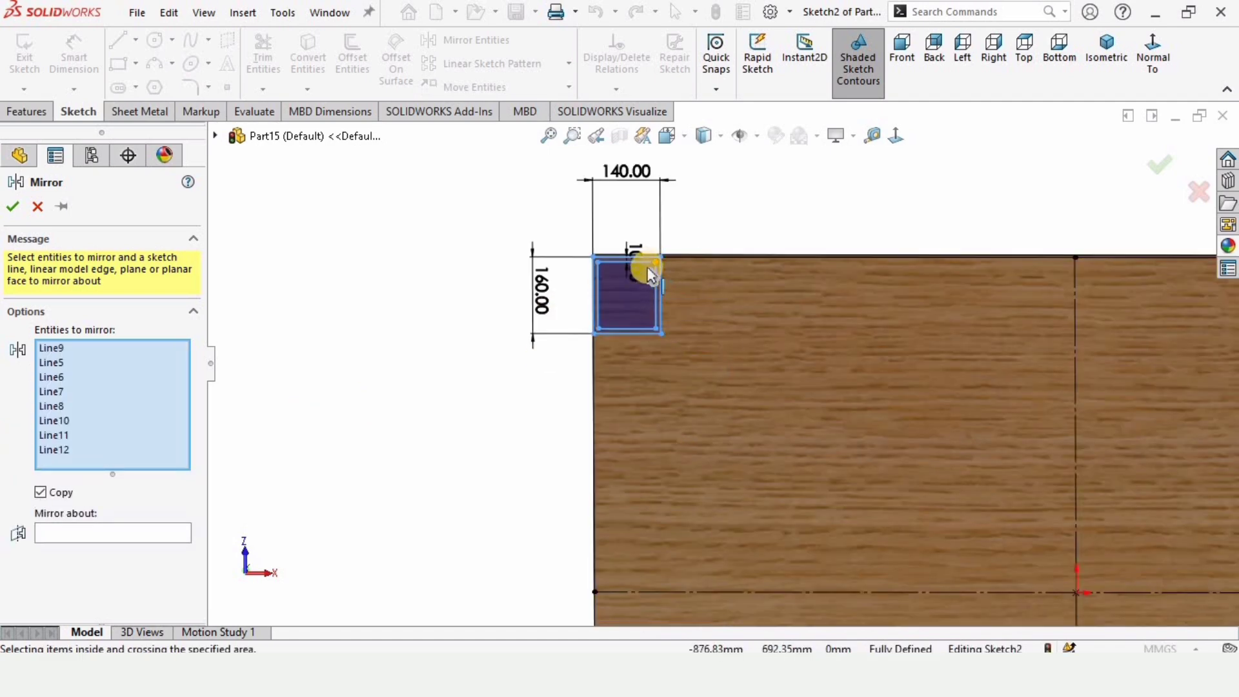
{"action": "scroll", "coordinate": [645, 269], "scroll_direction": "down", "scroll_amount": 2}
{"action": "scroll", "coordinate": [645, 268], "scroll_direction": "up", "scroll_amount": 4}
{"action": "left_click", "coordinate": [162, 533]}
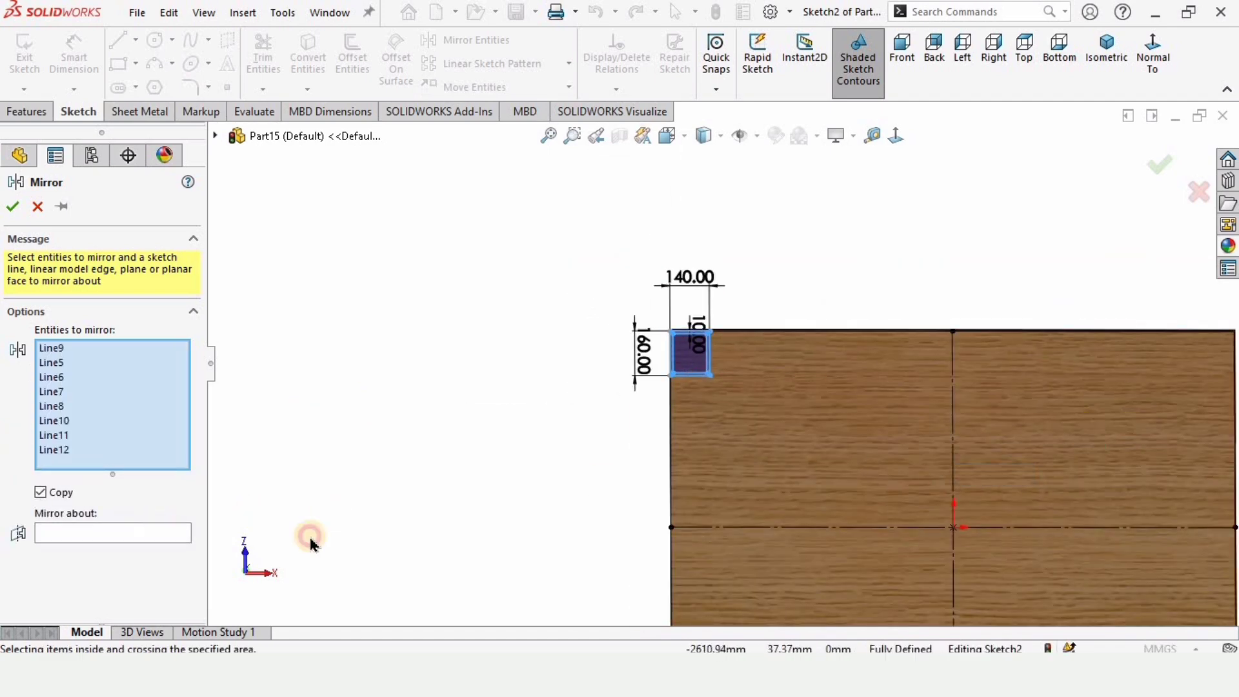
{"action": "left_click", "coordinate": [954, 408]}
{"action": "scroll", "coordinate": [1140, 423], "scroll_direction": "up", "scroll_amount": 2}
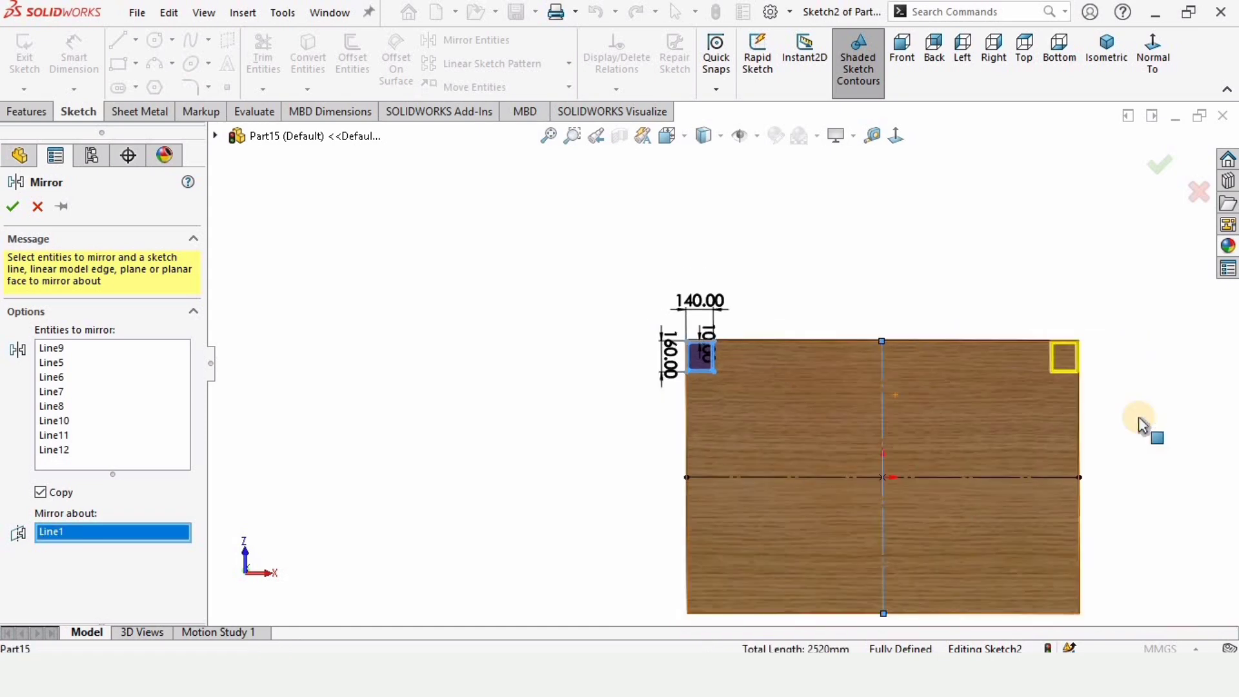
{"action": "scroll", "coordinate": [1145, 423], "scroll_direction": "down", "scroll_amount": 2}
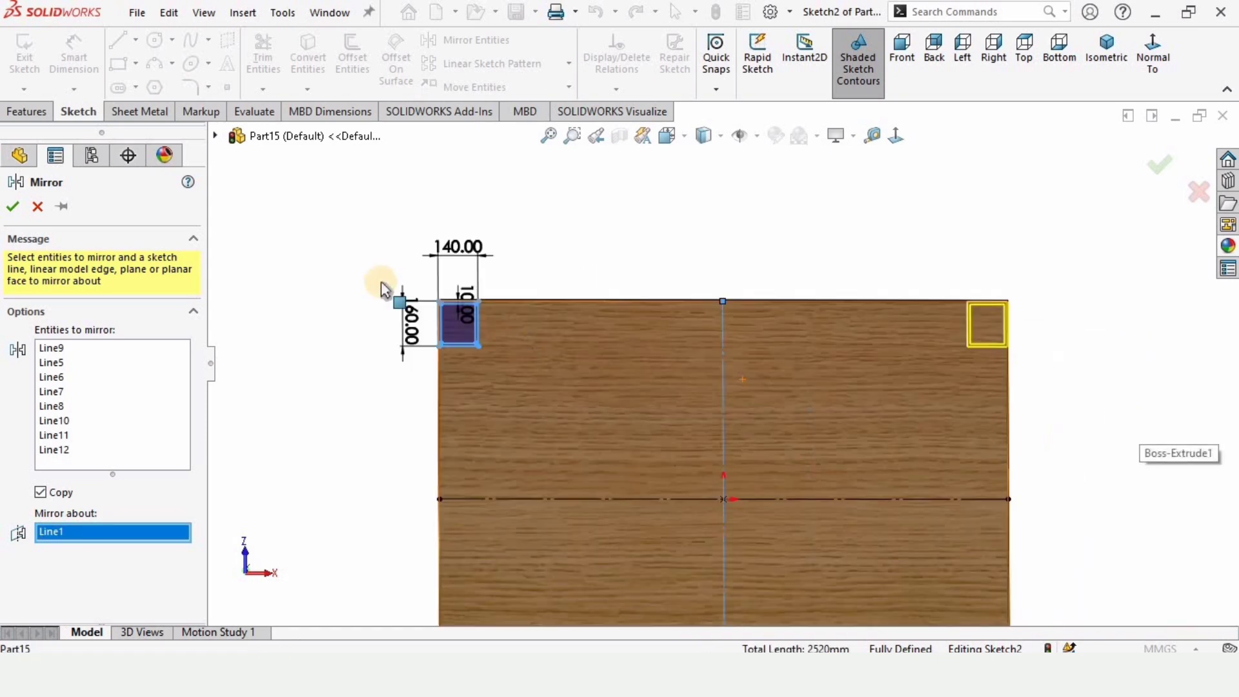
{"action": "left_click", "coordinate": [12, 209]}
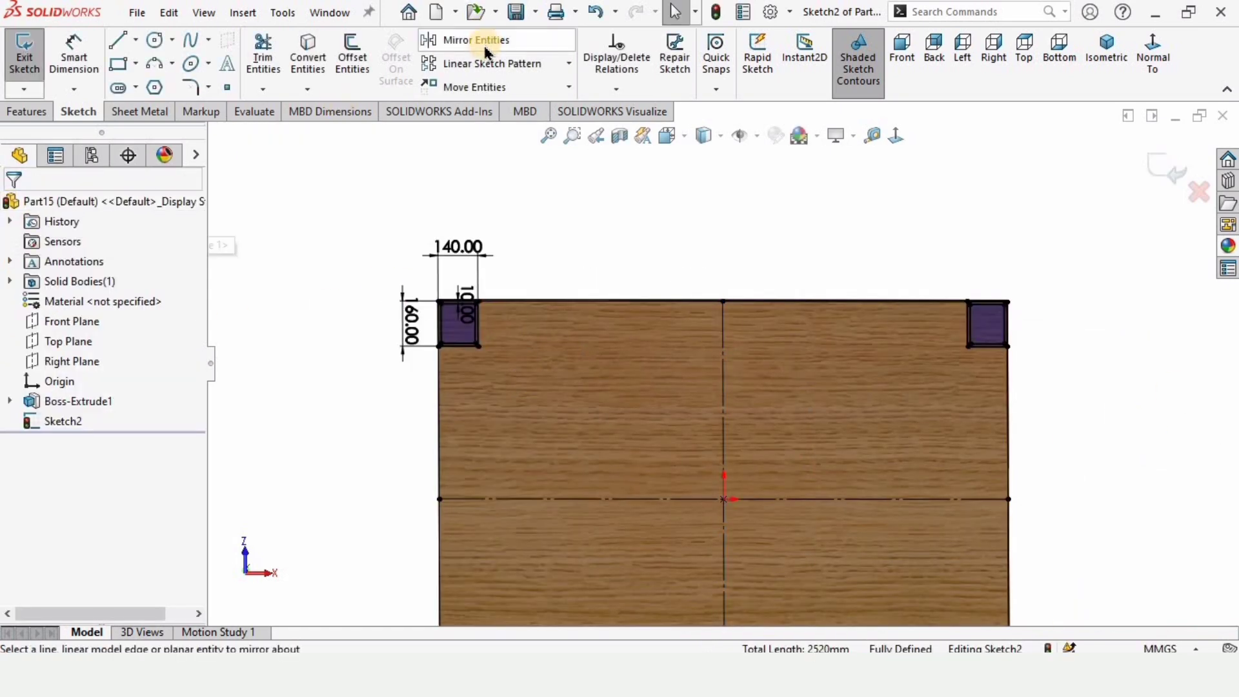
Mirror the two leg profiles about the horizontal centre line to place profiles at the remaining two corners
{"action": "scroll", "coordinate": [552, 387], "scroll_direction": "up", "scroll_amount": 2}
{"action": "scroll", "coordinate": [553, 337], "scroll_direction": "down", "scroll_amount": 1}
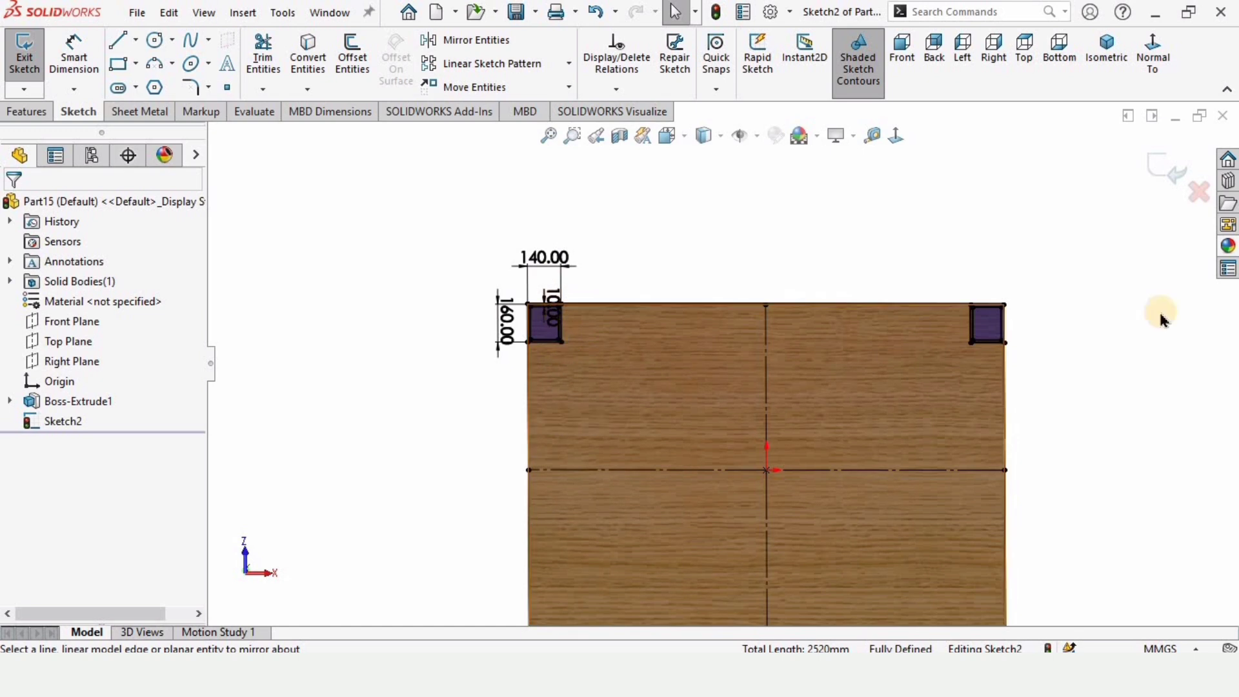
{"action": "scroll", "coordinate": [948, 343], "scroll_direction": "down", "scroll_amount": 1}
{"action": "scroll", "coordinate": [730, 366], "scroll_direction": "up", "scroll_amount": 2}
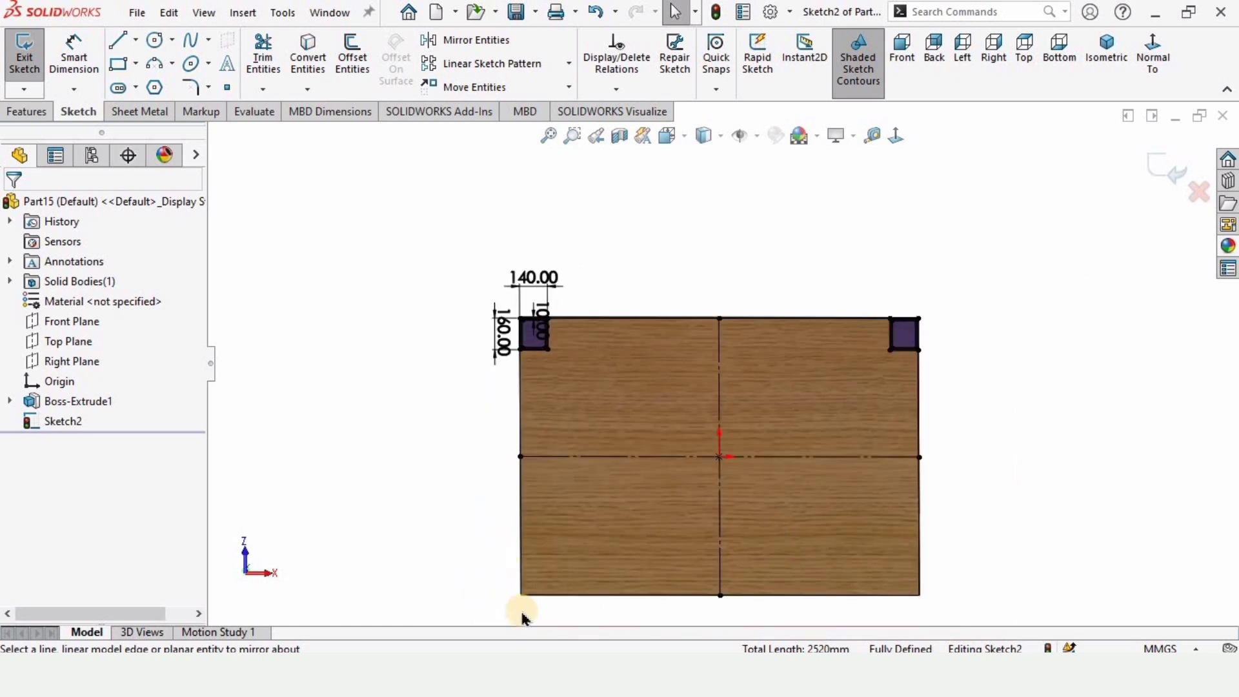
{"action": "left_click", "coordinate": [492, 49]}
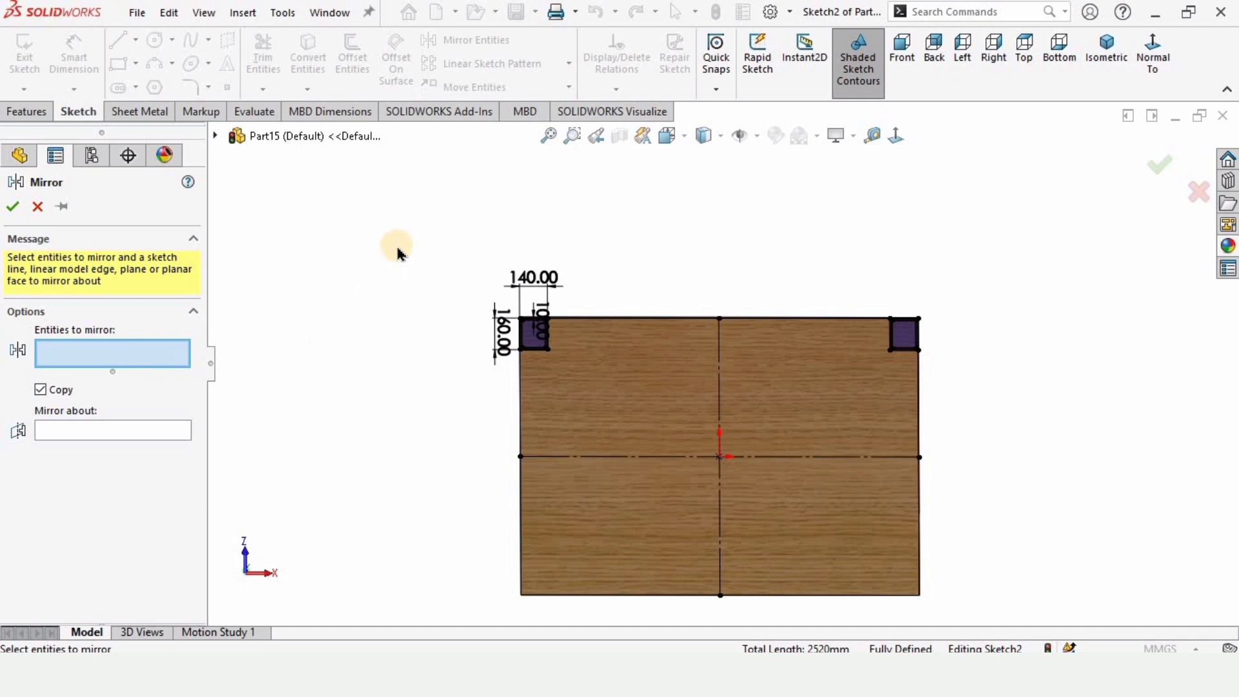
{"action": "left_click_drag", "start_coordinate": [607, 395], "coordinate": [554, 362]}
{"action": "left_click_drag", "start_coordinate": [856, 296], "coordinate": [939, 377]}
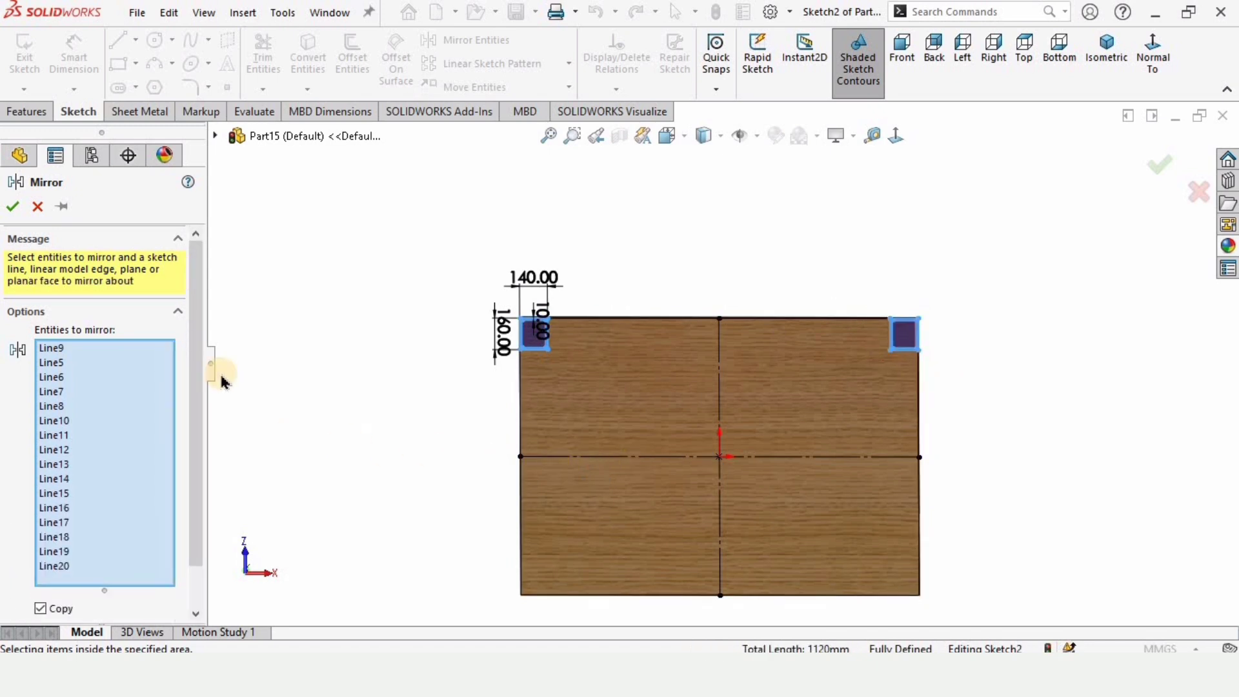
{"action": "scroll", "coordinate": [117, 602], "scroll_direction": "down", "scroll_amount": 2}
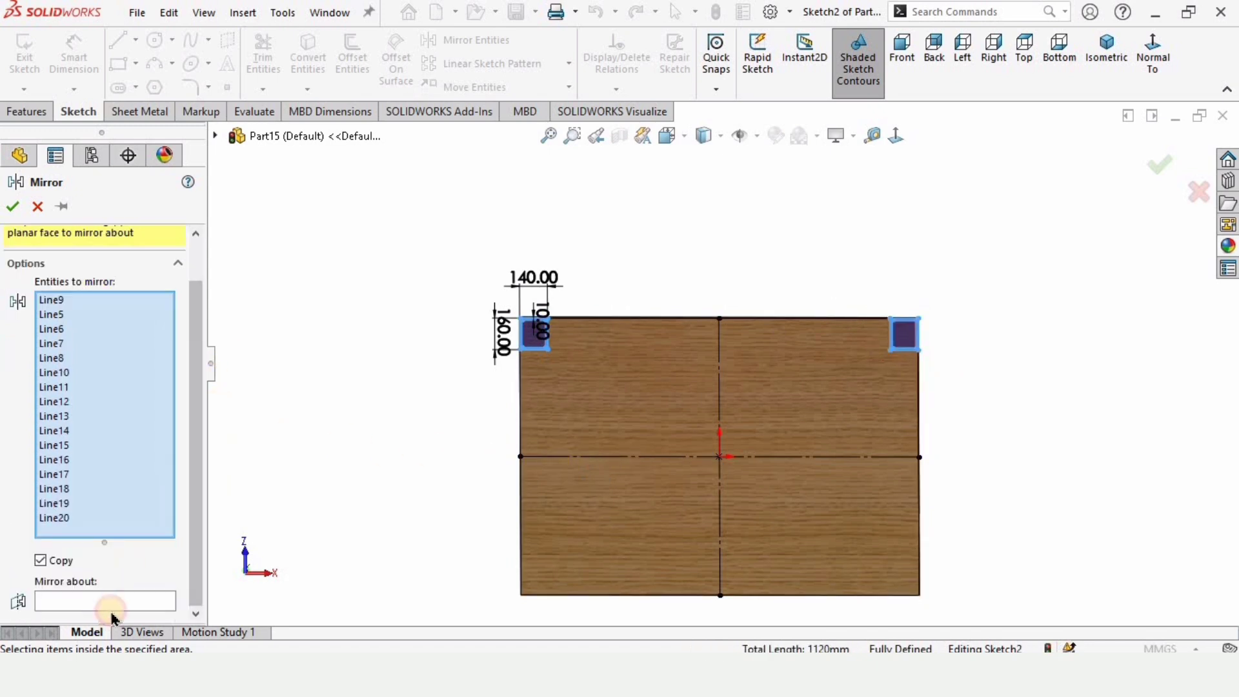
{"action": "left_click", "coordinate": [158, 600]}
{"action": "left_click", "coordinate": [626, 456]}
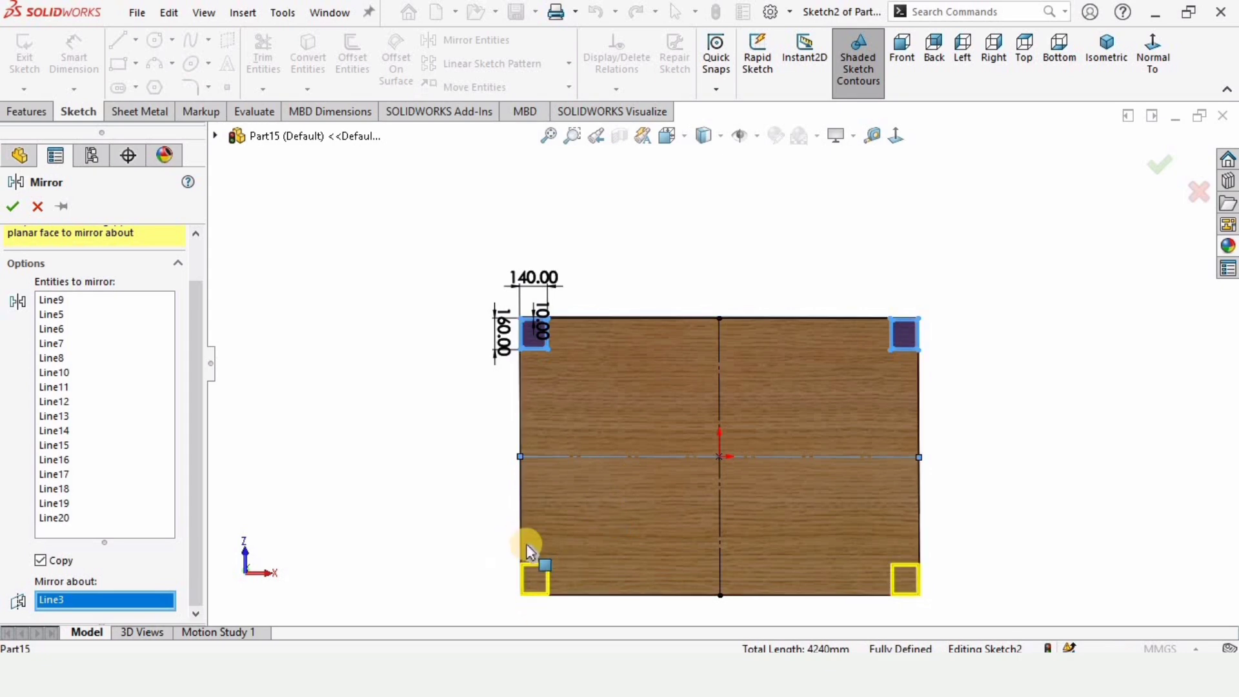
{"action": "left_click", "coordinate": [17, 213]}
Extrude the four hollow leg profiles to a blind depth of 1500 mm, extending away from the tabletop's underside and merged with it
{"action": "scroll", "coordinate": [561, 343], "scroll_direction": "down", "scroll_amount": 6}
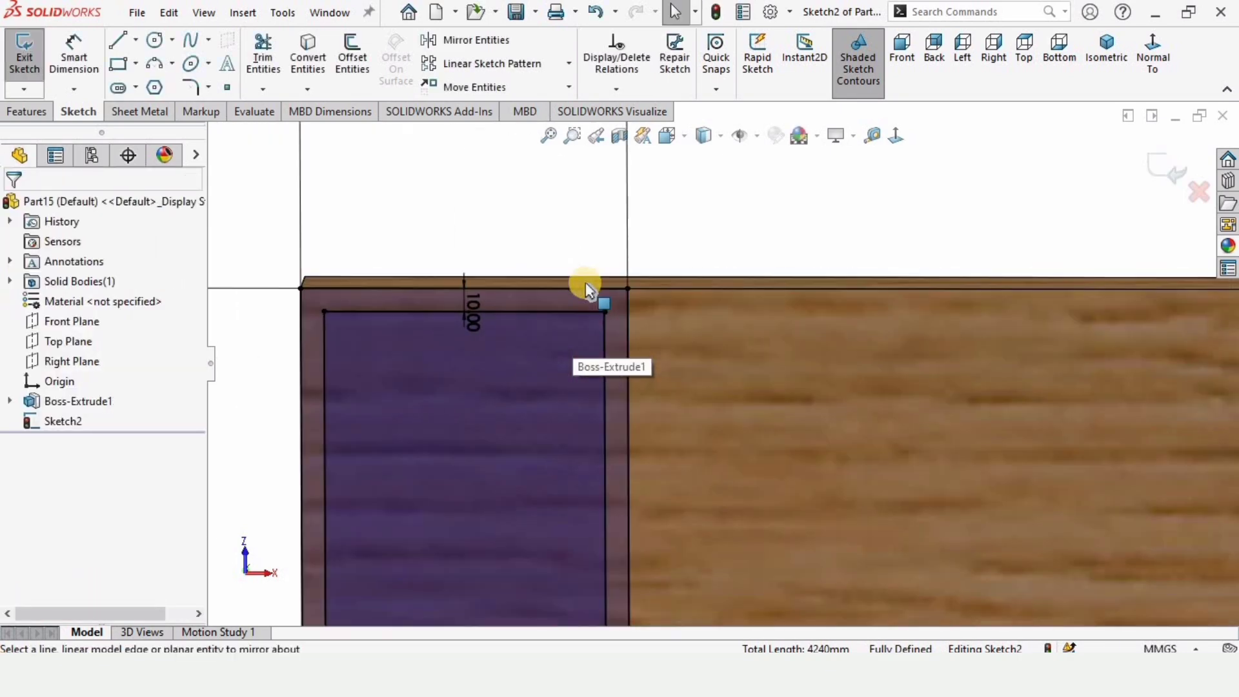
{"action": "scroll", "coordinate": [639, 348], "scroll_direction": "up", "scroll_amount": 8}
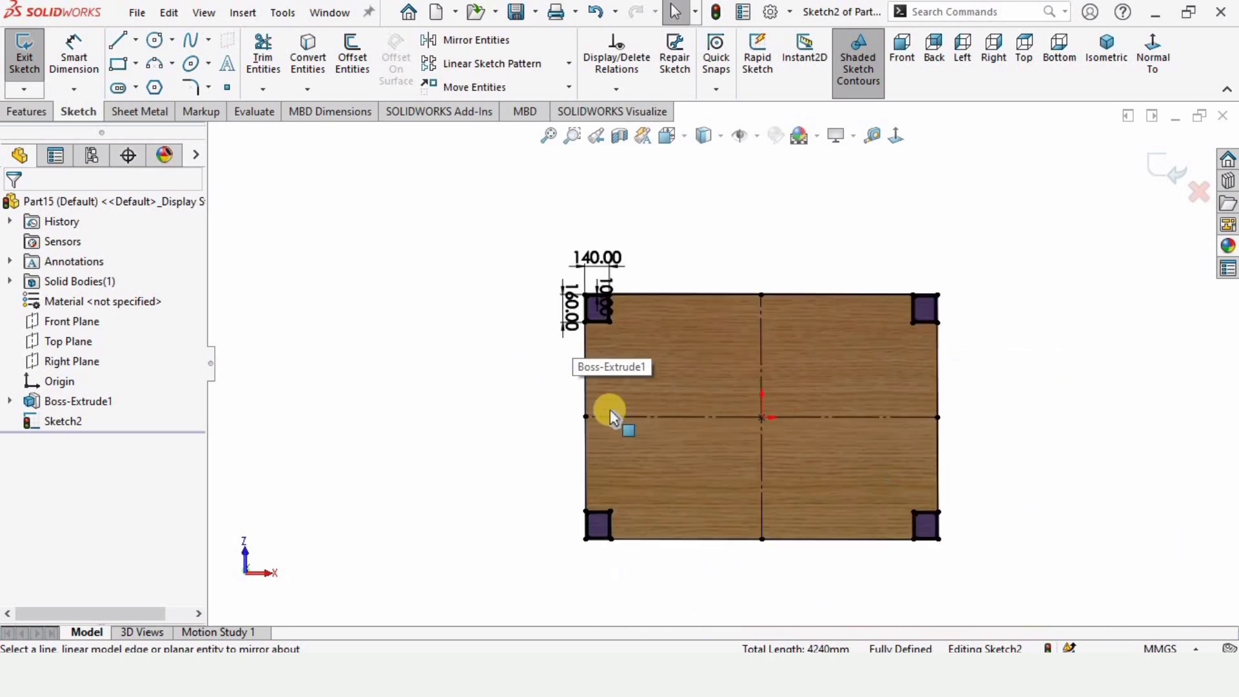
{"action": "left_click", "coordinate": [19, 114]}
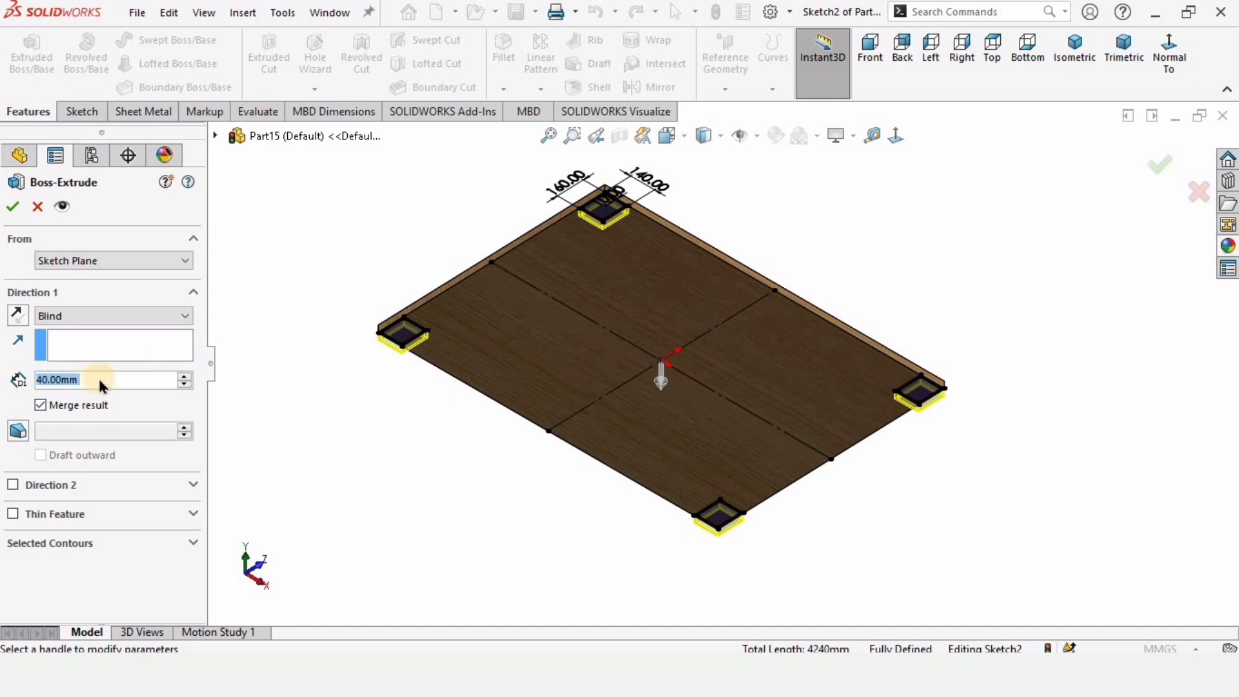
{"action": "type", "text": "1500"}
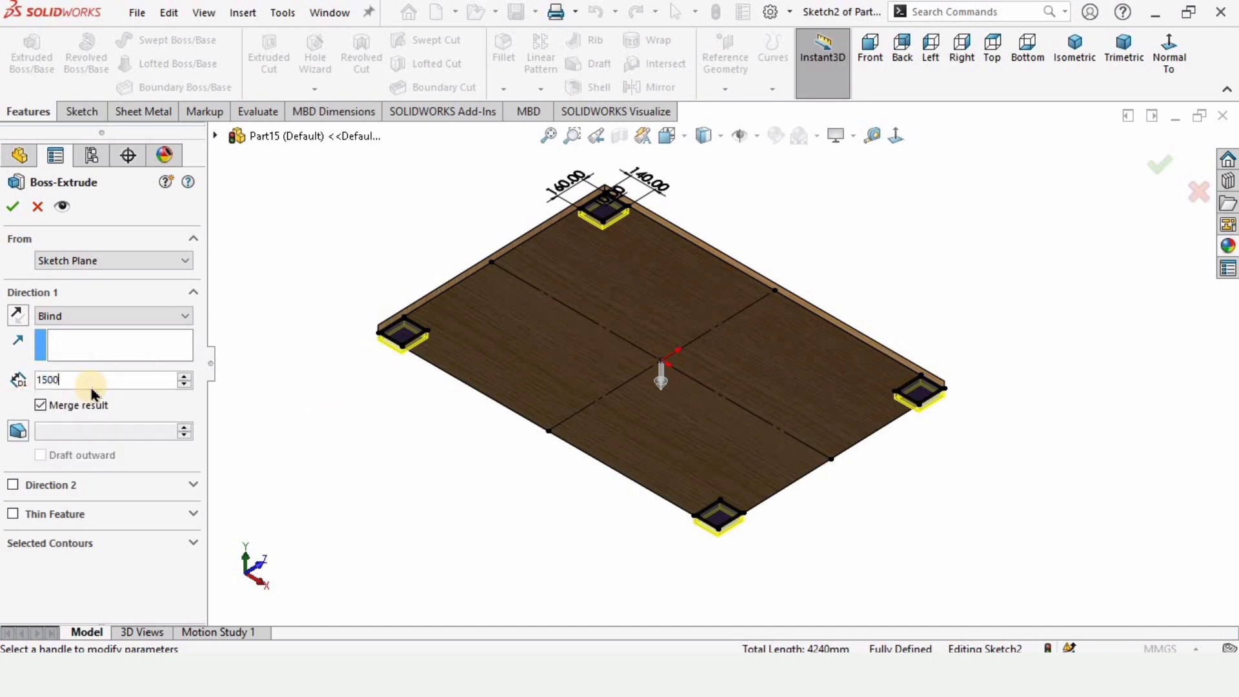
{"action": "key", "text": "Return"}
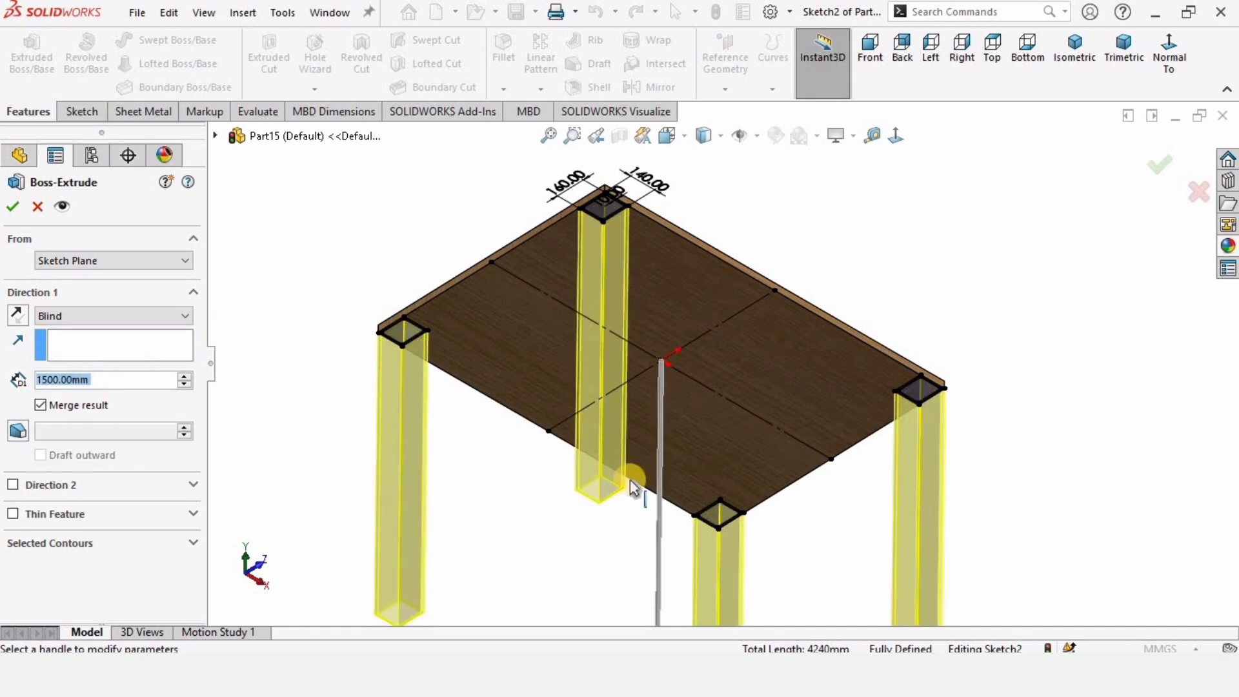
{"action": "scroll", "coordinate": [631, 482], "scroll_direction": "up", "scroll_amount": 5}
{"action": "middle_click_drag", "start_coordinate": [682, 403], "coordinate": [687, 372]}
{"action": "scroll", "coordinate": [687, 372], "scroll_direction": "down", "scroll_amount": 4}
{"action": "middle_click_drag", "start_coordinate": [662, 300], "coordinate": [686, 366]}
{"action": "scroll", "coordinate": [761, 426], "scroll_direction": "down", "scroll_amount": 5}
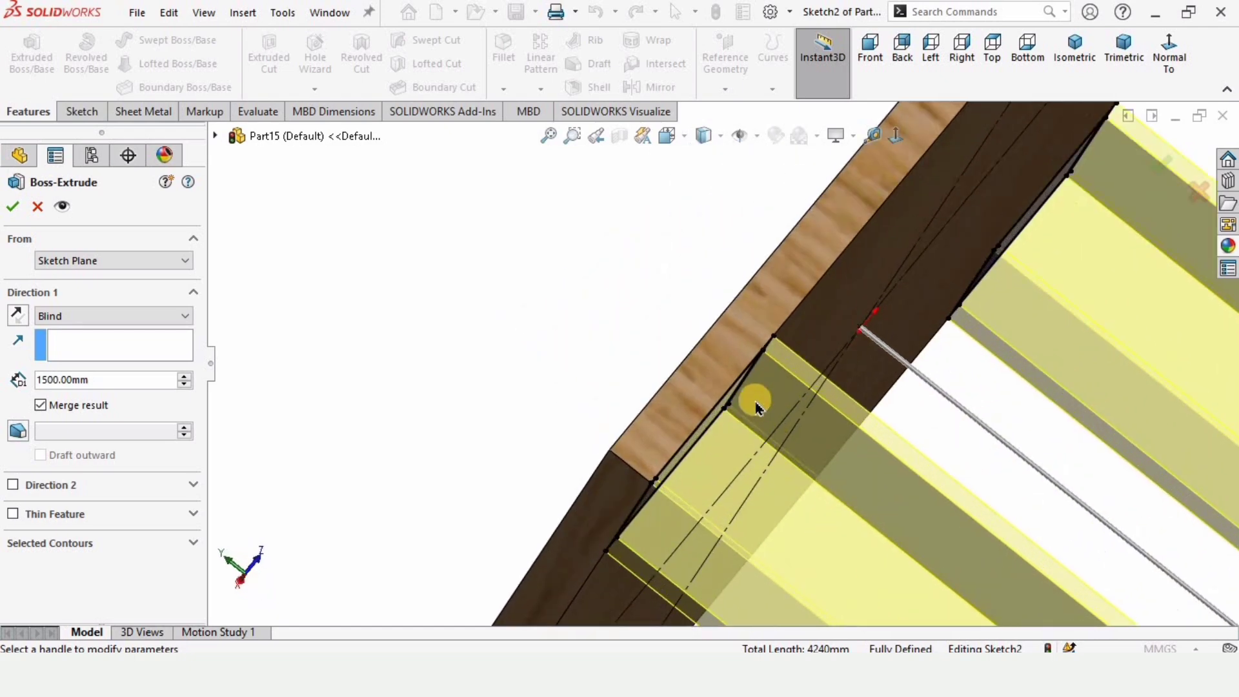
{"action": "middle_click_drag", "start_coordinate": [756, 407], "coordinate": [758, 374]}
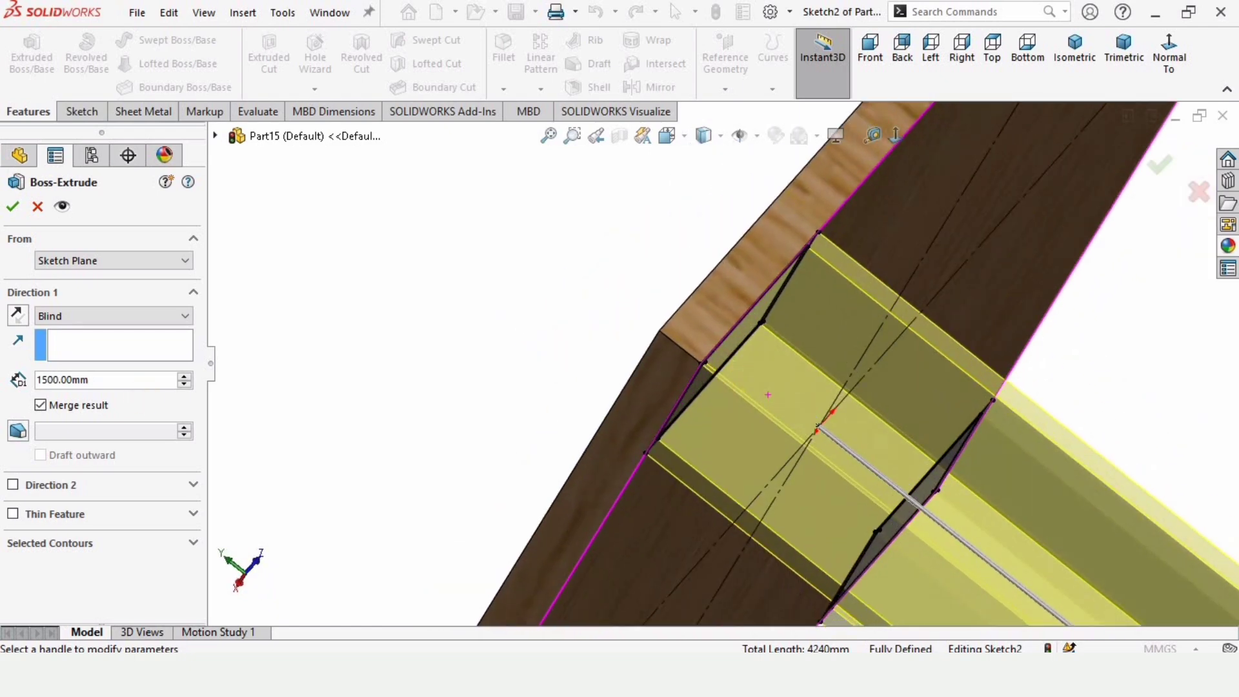
{"action": "left_click", "coordinate": [17, 315]}
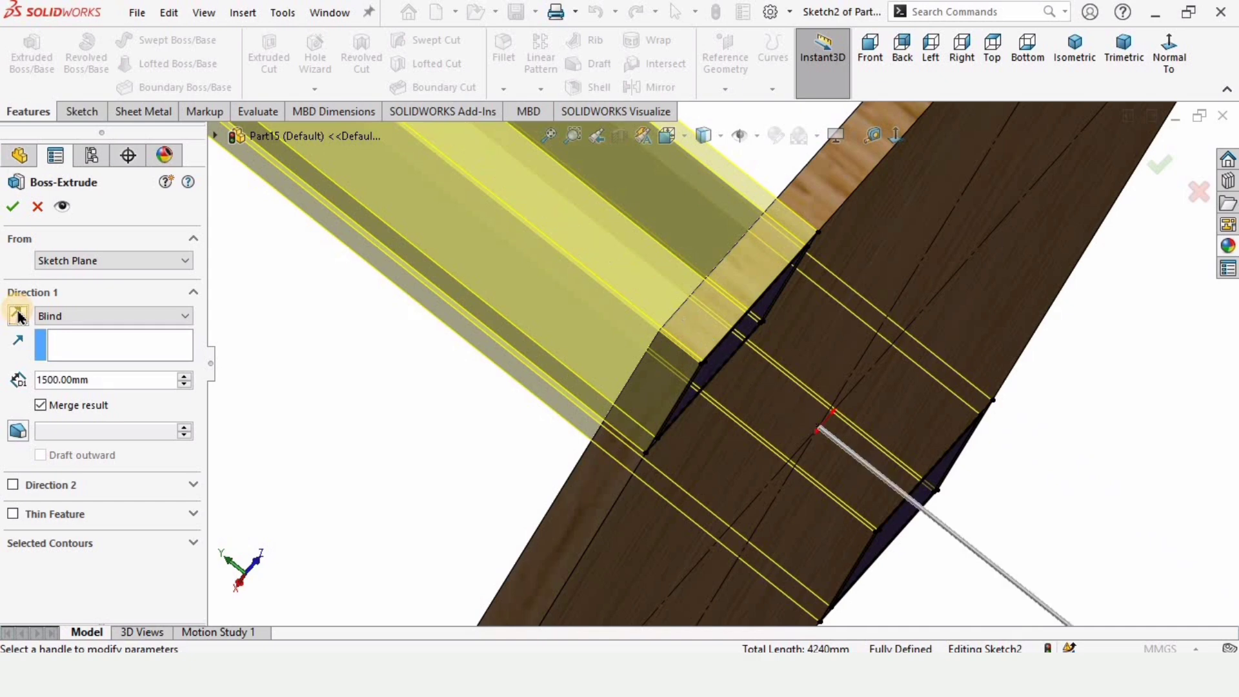
{"action": "left_click", "coordinate": [17, 316]}
{"action": "scroll", "coordinate": [811, 391], "scroll_direction": "up", "scroll_amount": 8}
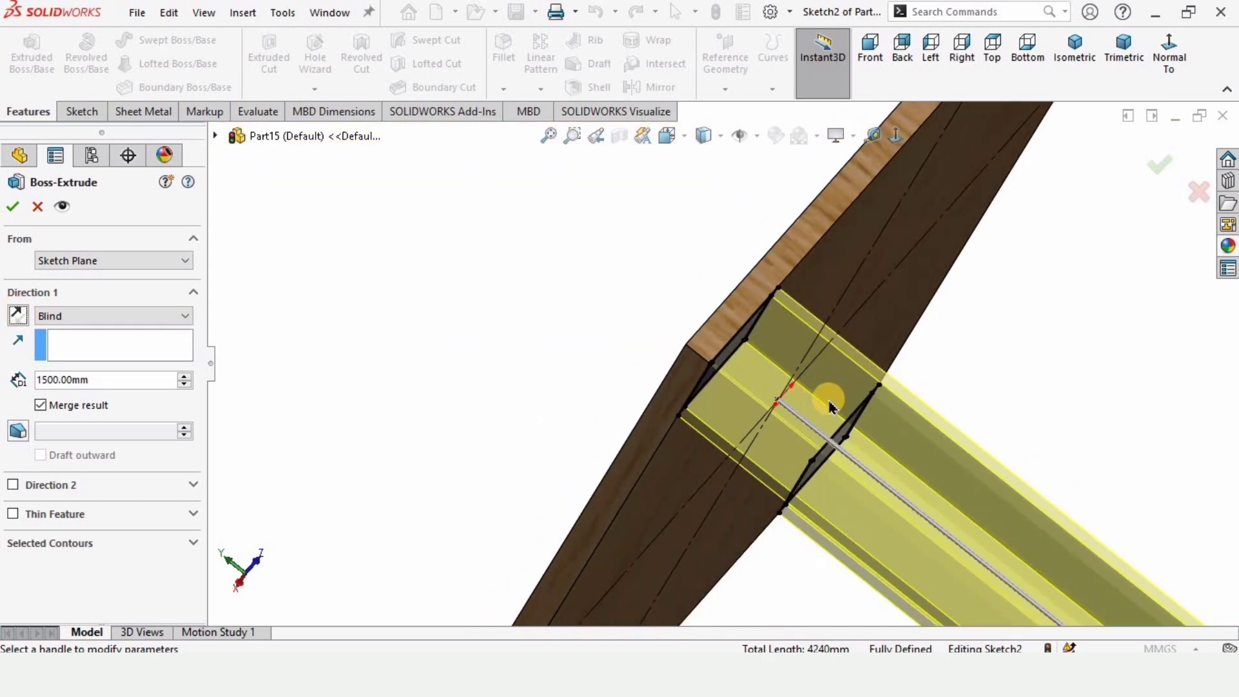
{"action": "left_click", "coordinate": [12, 209]}
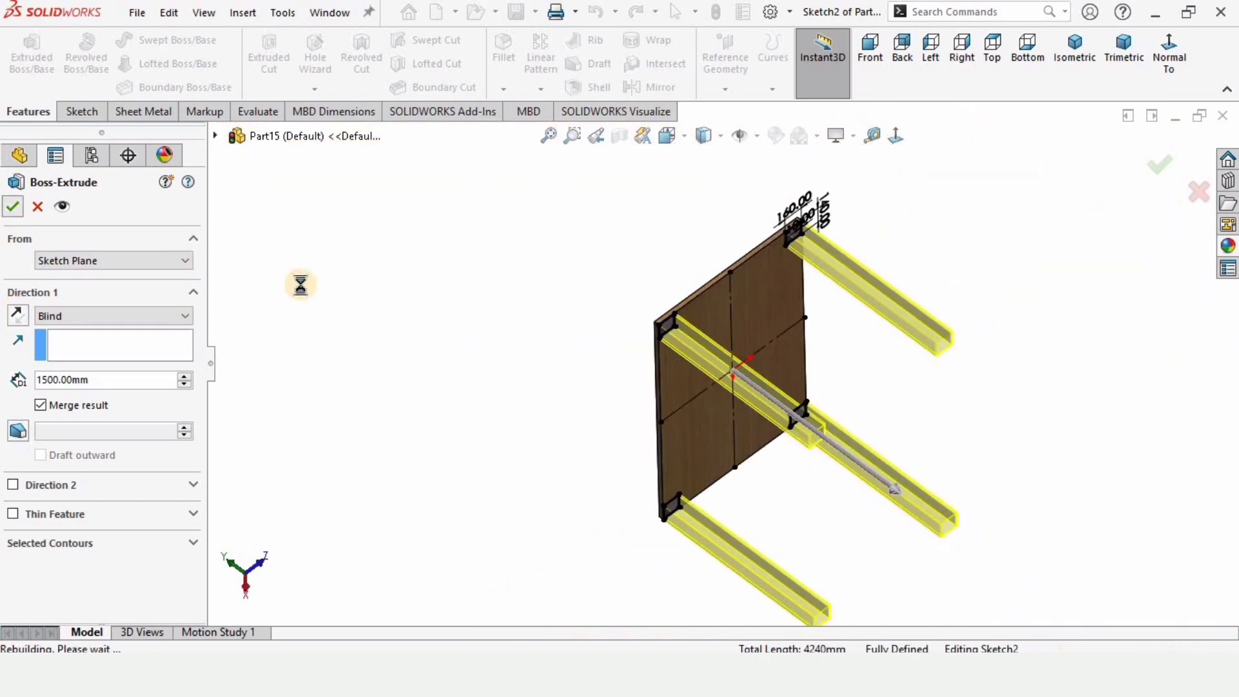
Remove the polished oak 2d appearance from the table
{"action": "middle_click_drag", "start_coordinate": [695, 345], "coordinate": [599, 399]}
{"action": "middle_click_drag", "start_coordinate": [856, 392], "coordinate": [706, 337]}
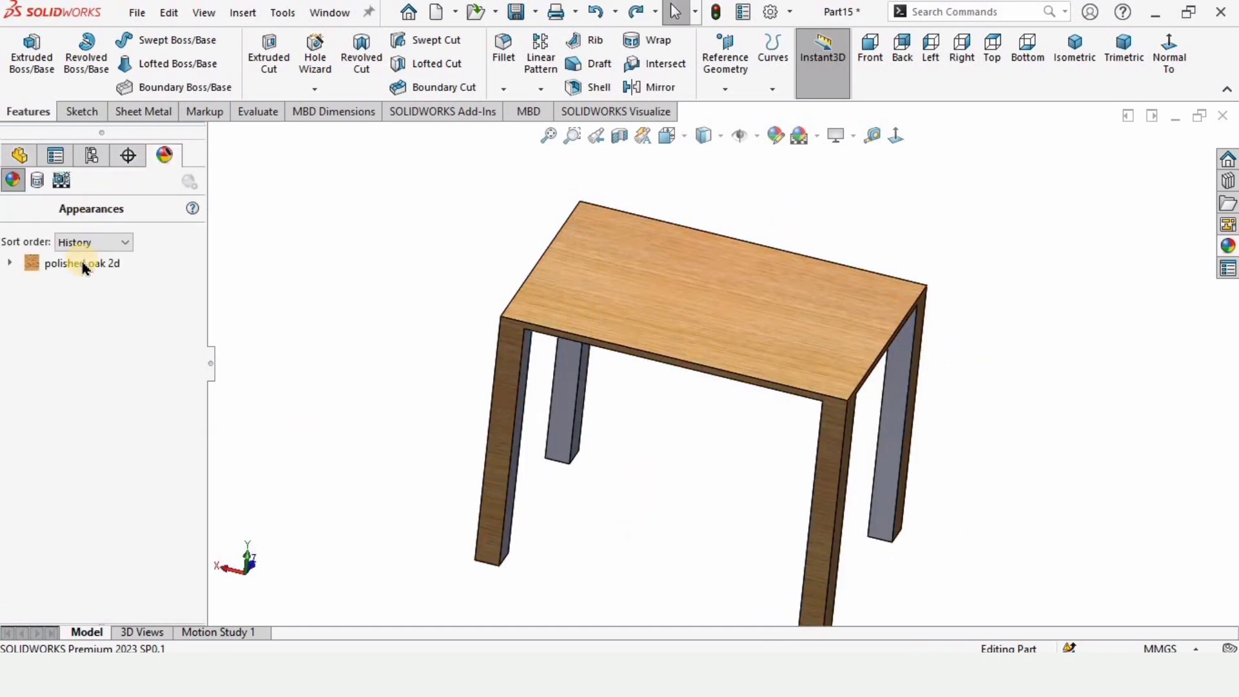
{"action": "left_click", "coordinate": [105, 265]}
{"action": "right_click", "coordinate": [111, 270]}
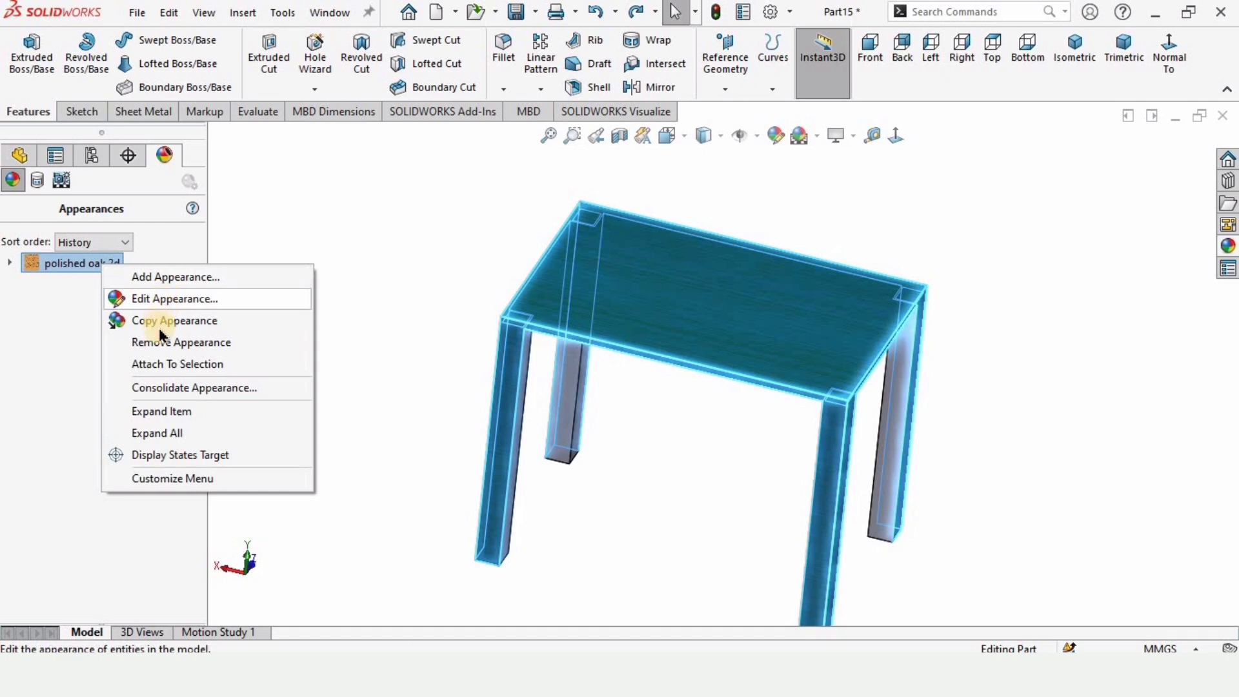
{"action": "left_click", "coordinate": [110, 341]}
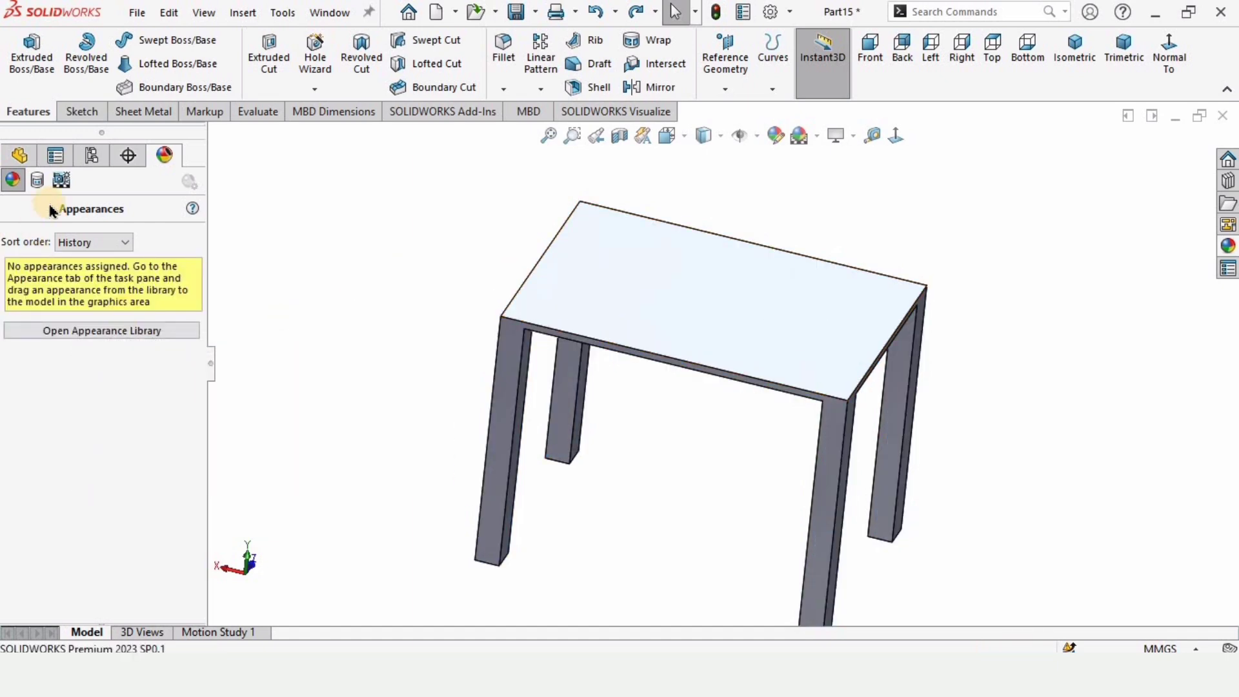
Apply the brushed steel appearance to the whole table and polished rosewood 2d to the tabletop's upper face
{"action": "left_click", "coordinate": [1227, 258]}
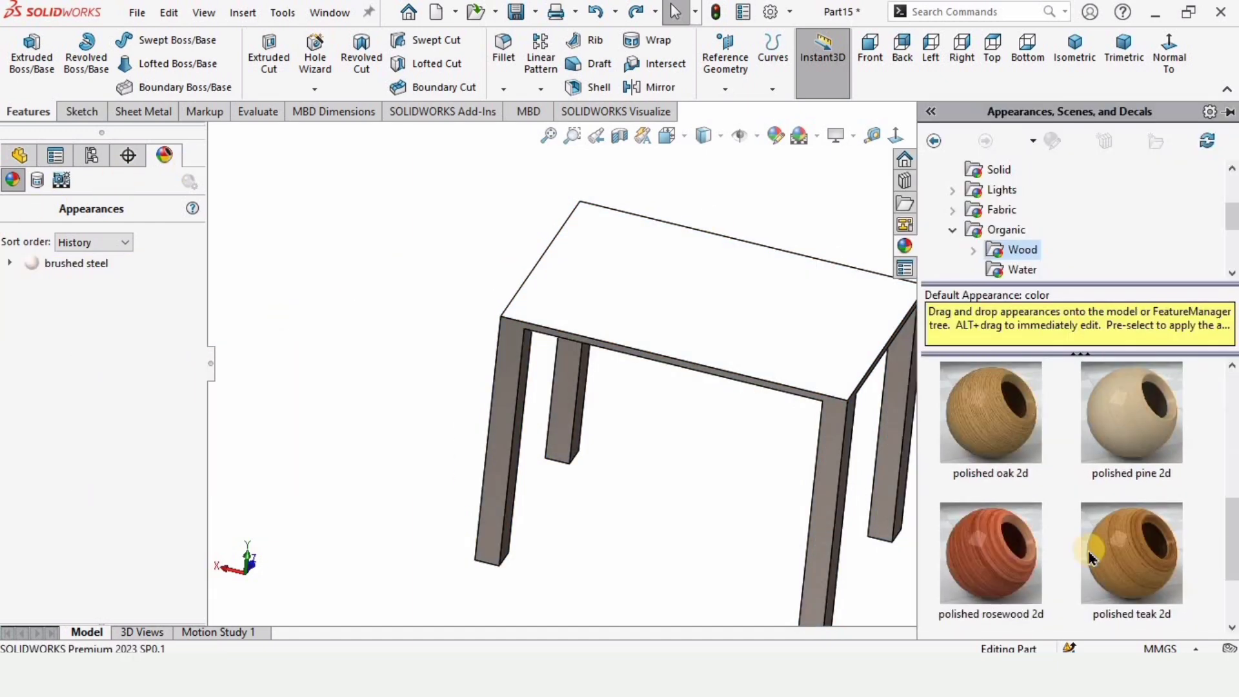
{"action": "left_click_drag", "start_coordinate": [995, 559], "coordinate": [756, 284]}
{"action": "left_click", "coordinate": [756, 292]}
Start a new sketch on the front face of the table leg, viewed from the front
{"action": "middle_click_drag", "start_coordinate": [756, 292], "coordinate": [791, 475]}
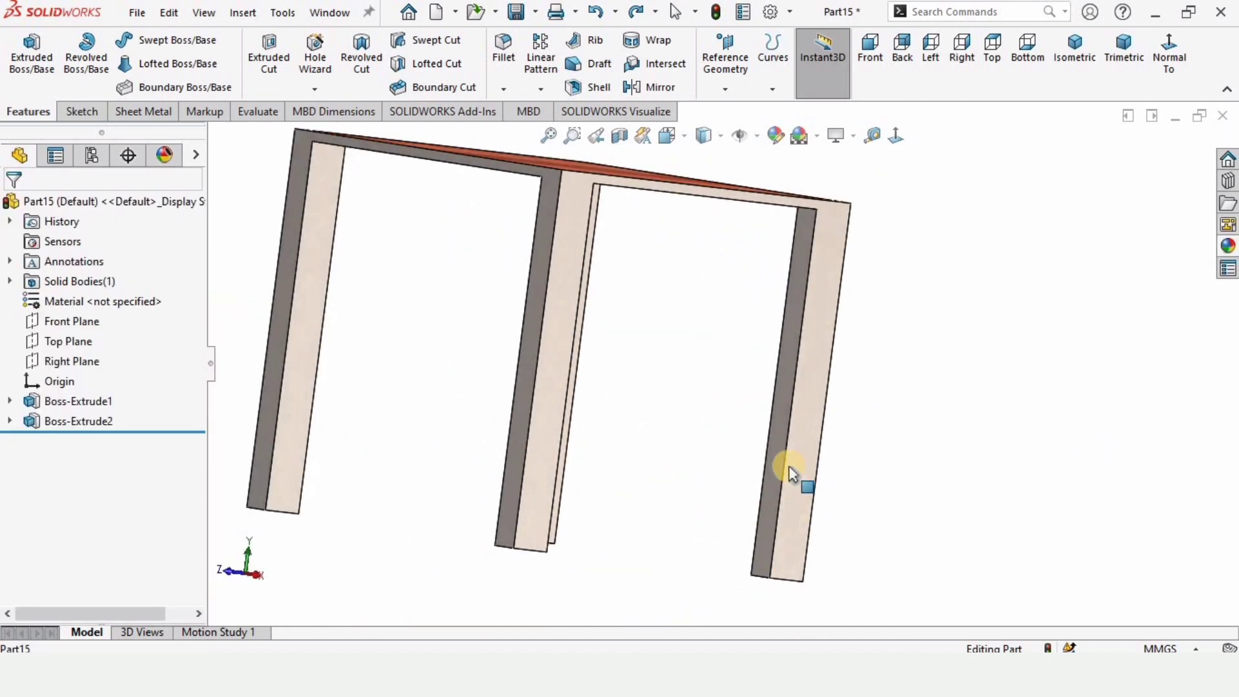
{"action": "left_click", "coordinate": [783, 434]}
{"action": "left_click", "coordinate": [857, 380]}
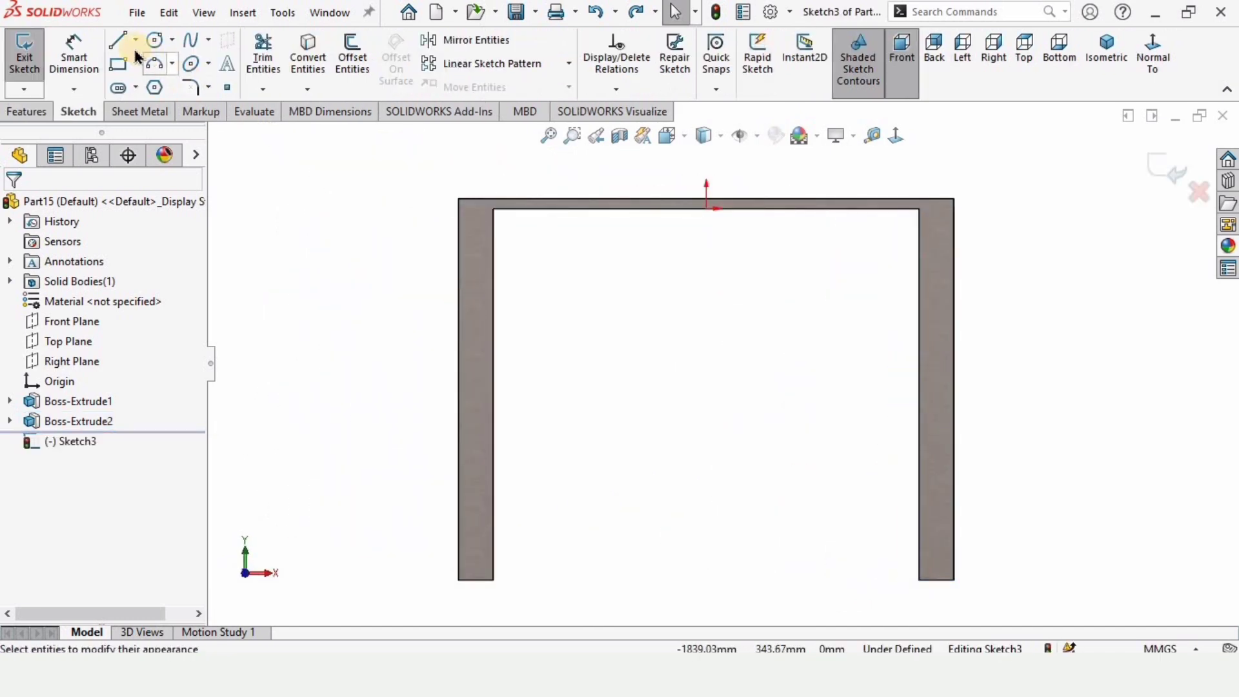
Sketch a corner rectangle about 152 mm high across the full width of the right front leg, near its lower end
{"action": "left_click", "coordinate": [137, 64]}
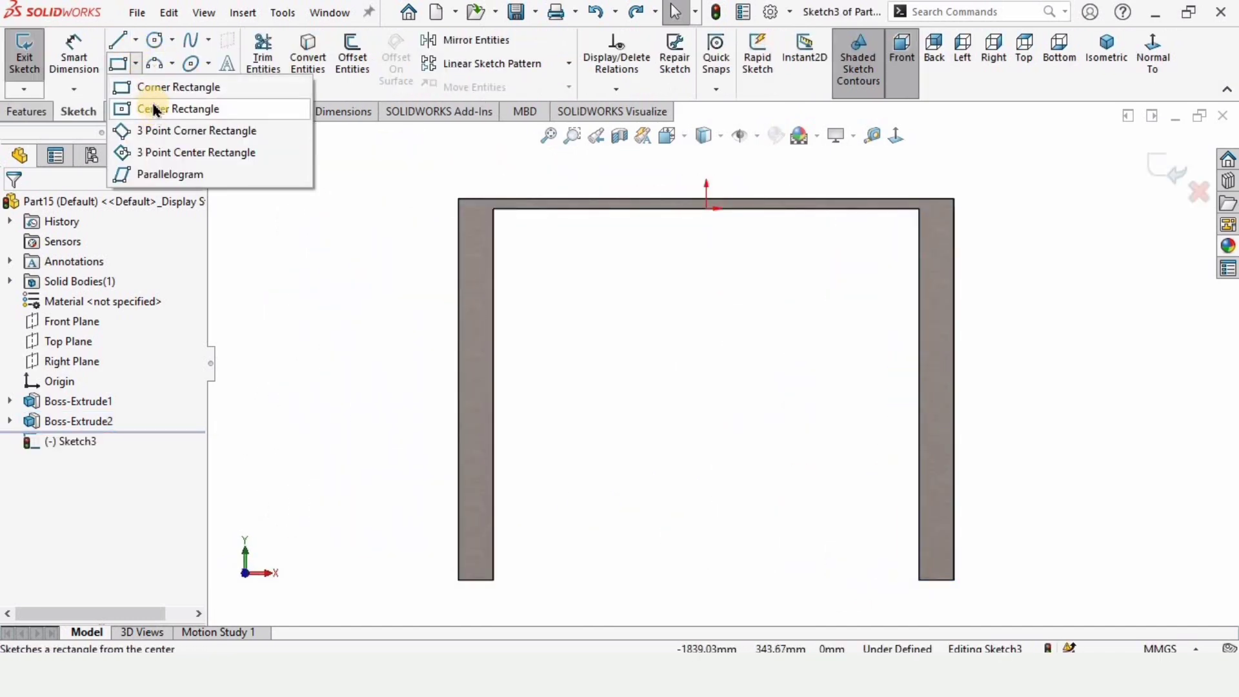
{"action": "left_click", "coordinate": [155, 90]}
{"action": "scroll", "coordinate": [910, 516], "scroll_direction": "up", "scroll_amount": 2}
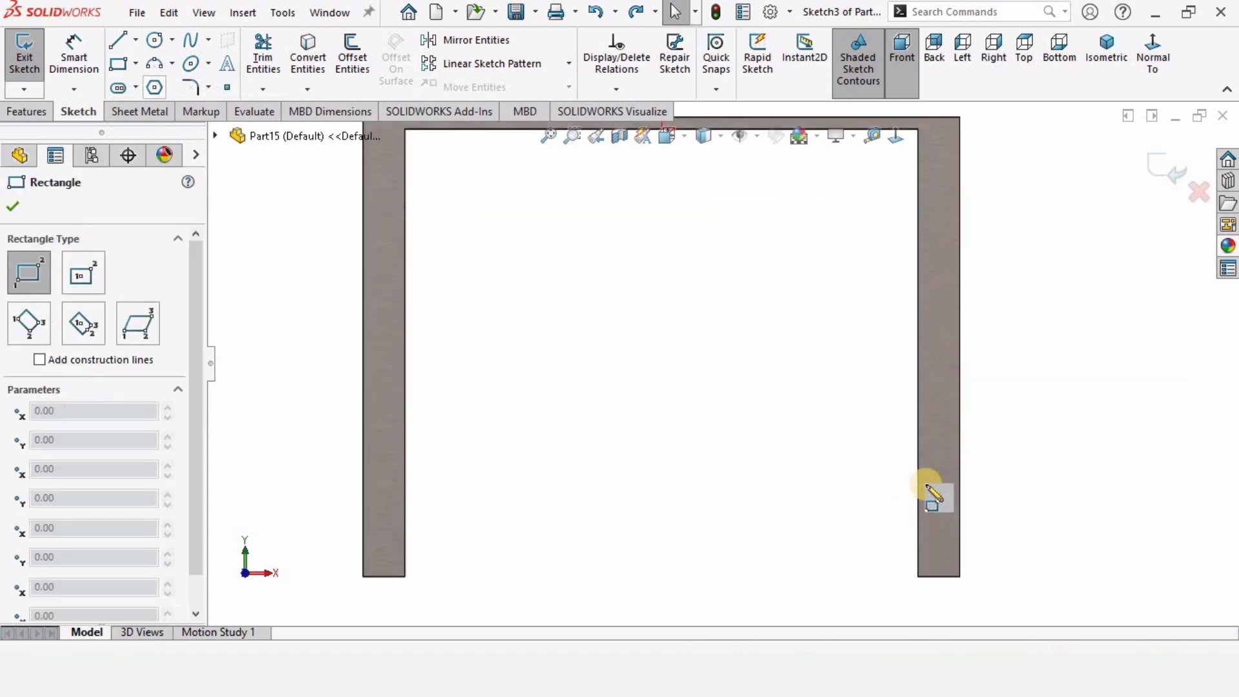
{"action": "left_click", "coordinate": [928, 463]}
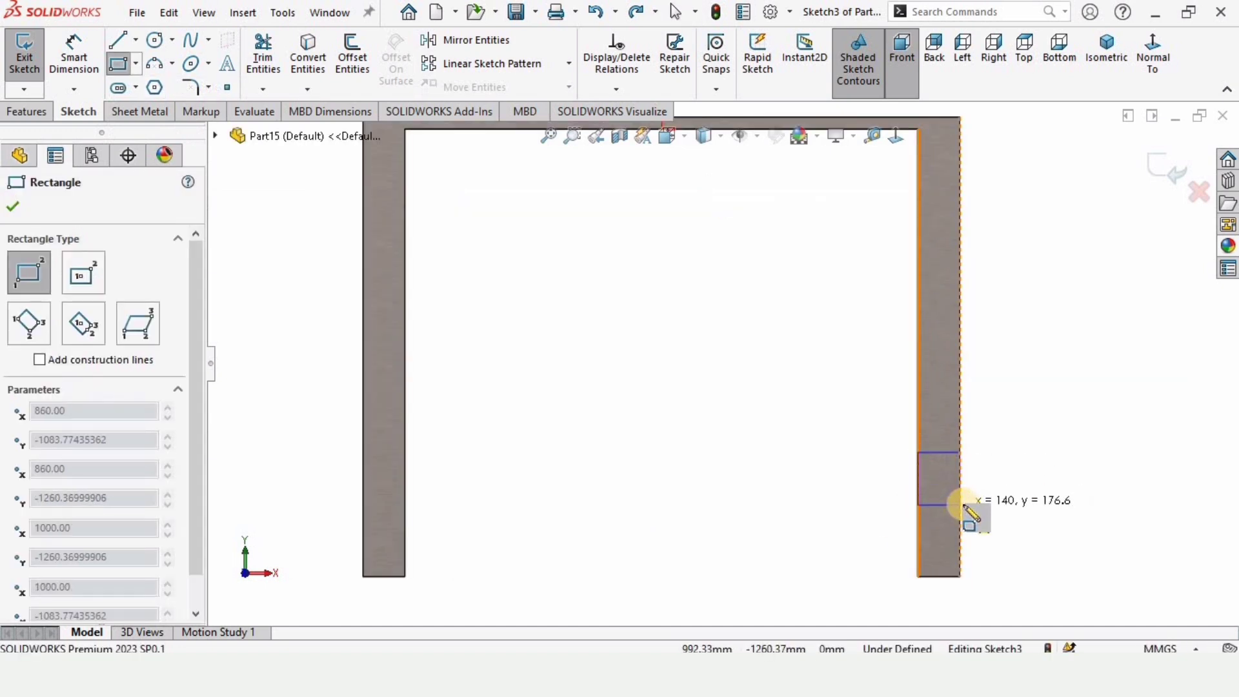
{"action": "left_click", "coordinate": [960, 498]}
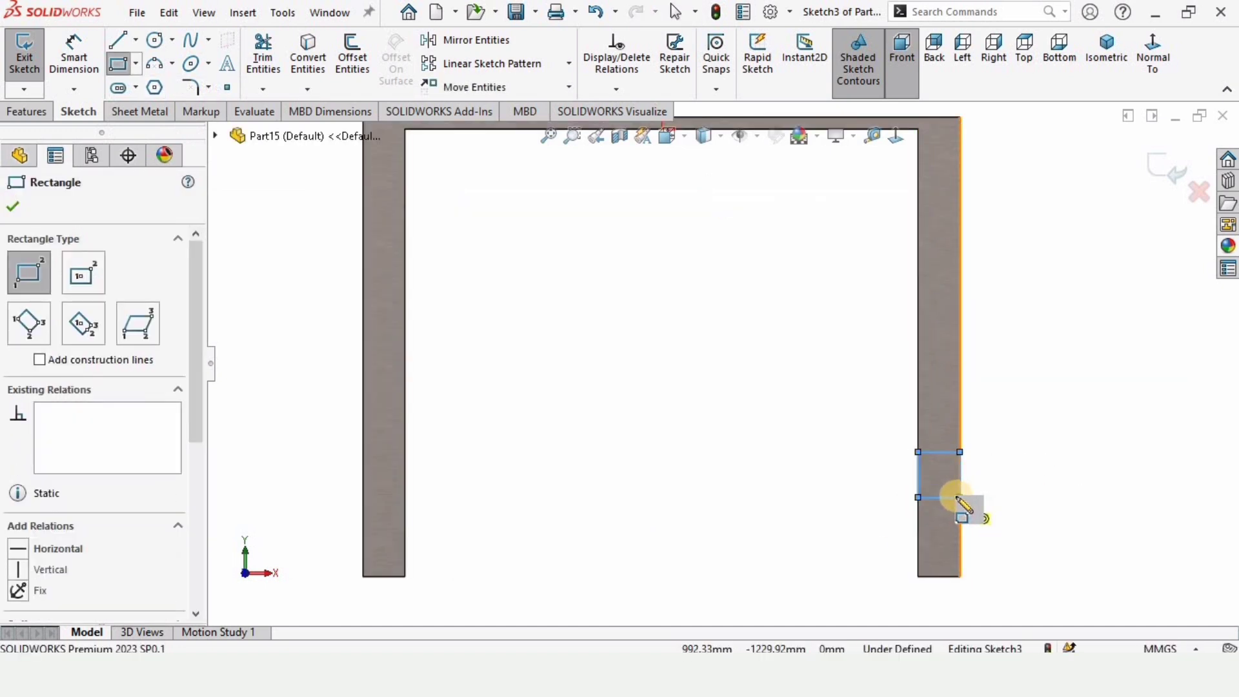
Dimension the rectangle's vertical side and set its height to 140 mm
{"action": "left_click", "coordinate": [74, 58]}
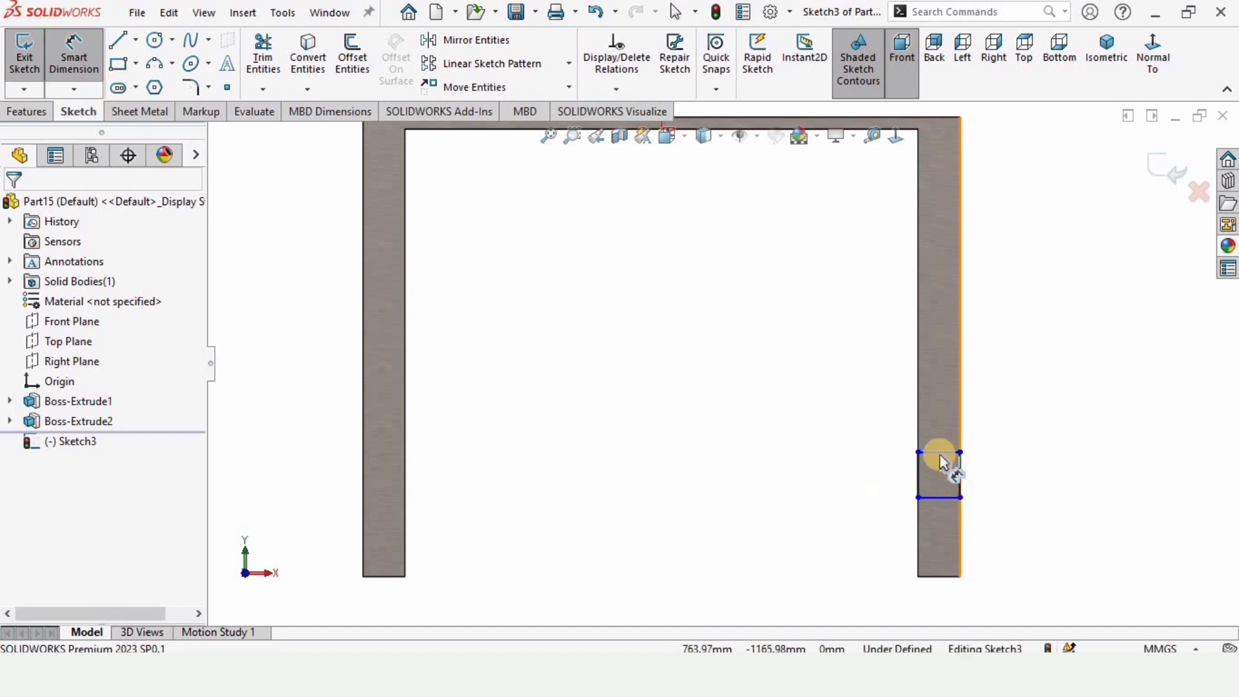
{"action": "left_click", "coordinate": [951, 412]}
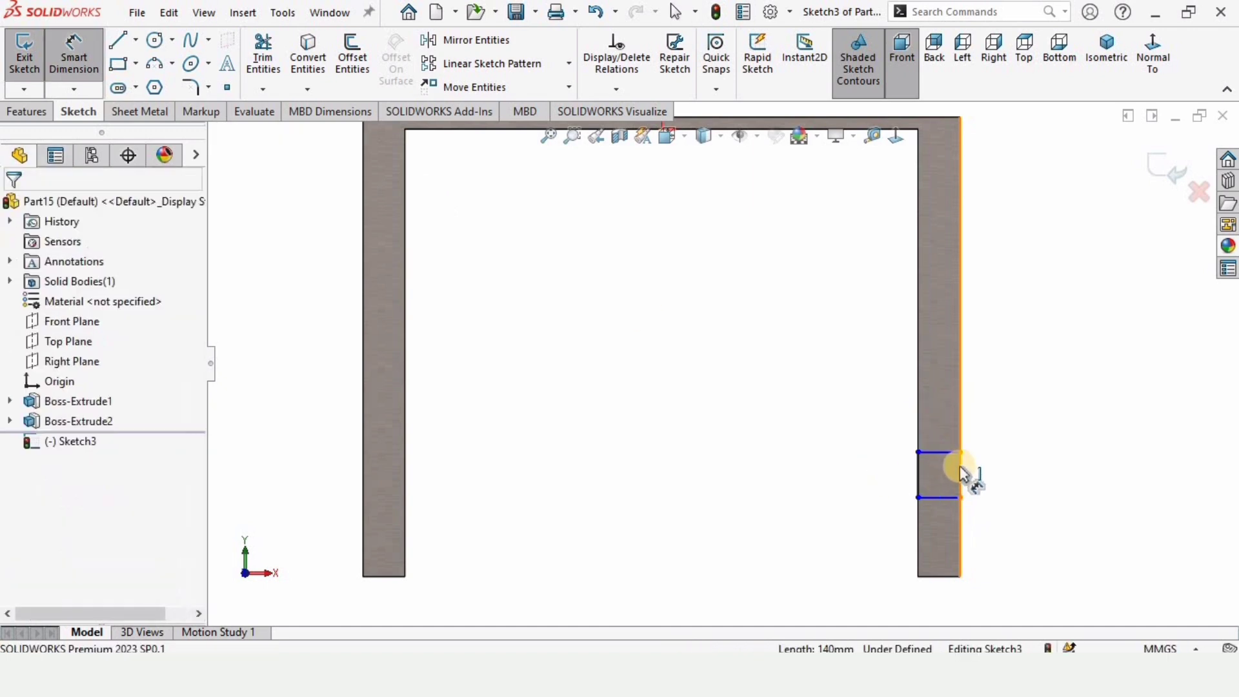
{"action": "left_click", "coordinate": [979, 467]}
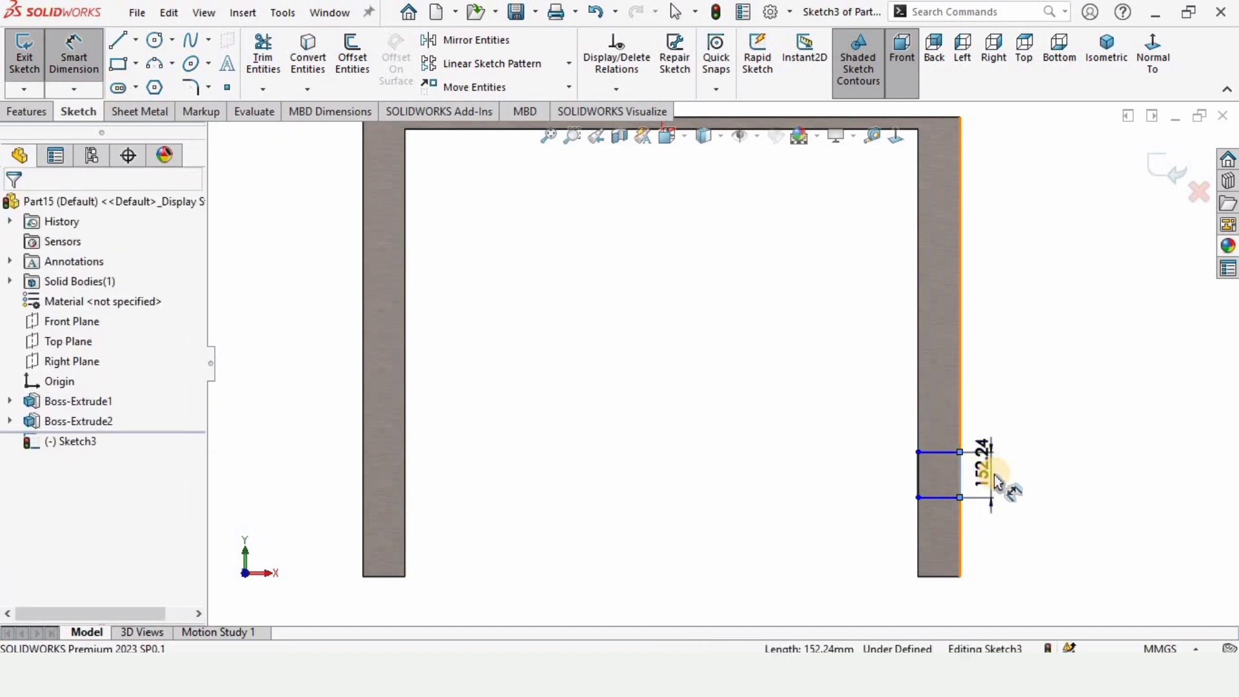
{"action": "left_click", "coordinate": [994, 476]}
{"action": "type", "text": "140"}
{"action": "key", "text": "Return"}
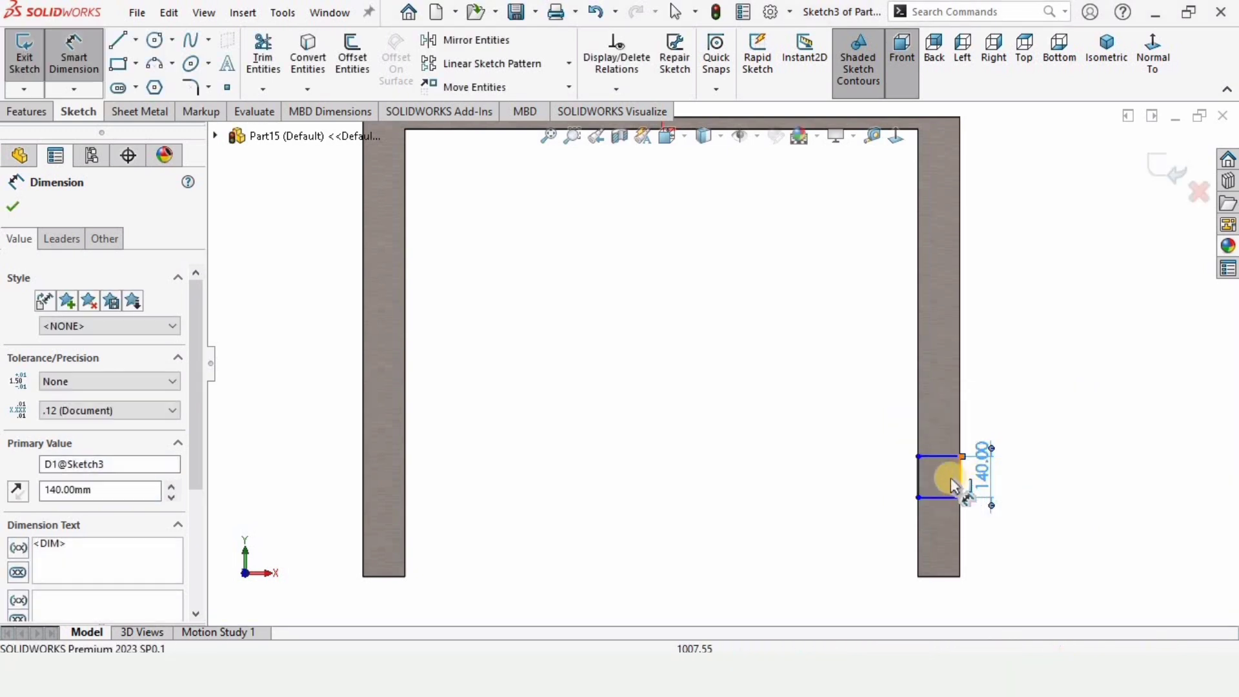
{"action": "left_click", "coordinate": [91, 42]}
Draw a vertical centerline from the origin downward between the two legs
{"action": "left_click", "coordinate": [136, 40]}
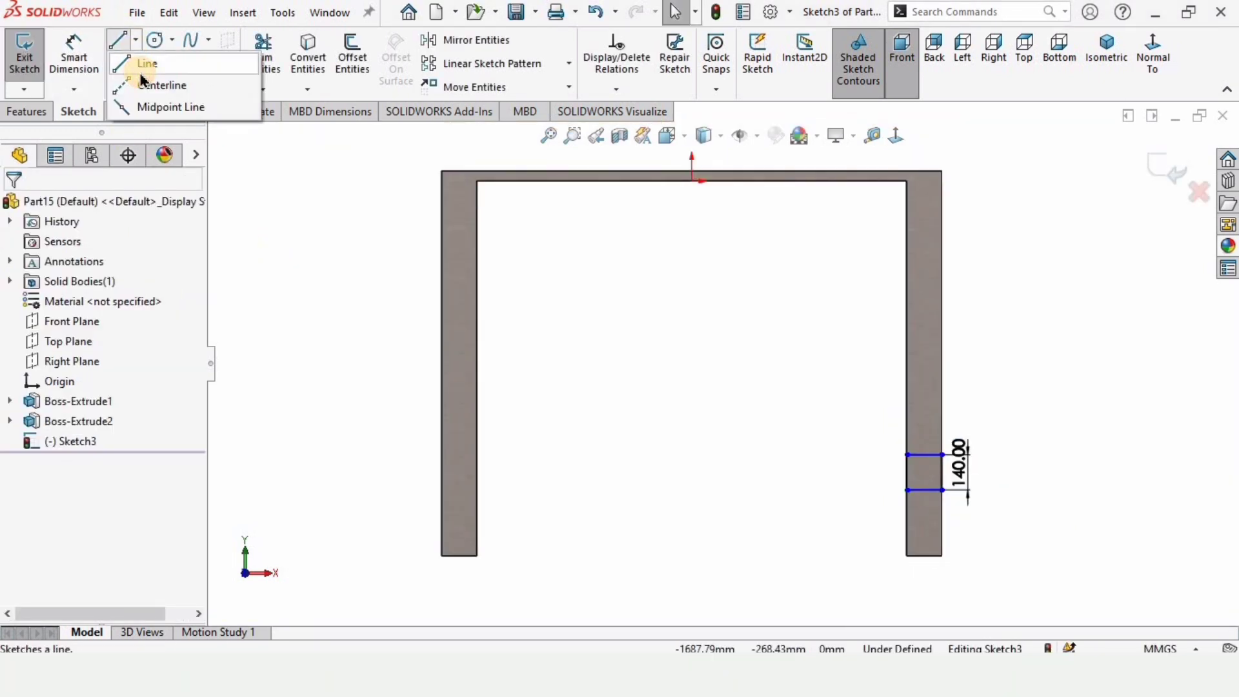
{"action": "left_click", "coordinate": [154, 83]}
{"action": "left_click", "coordinate": [692, 182]}
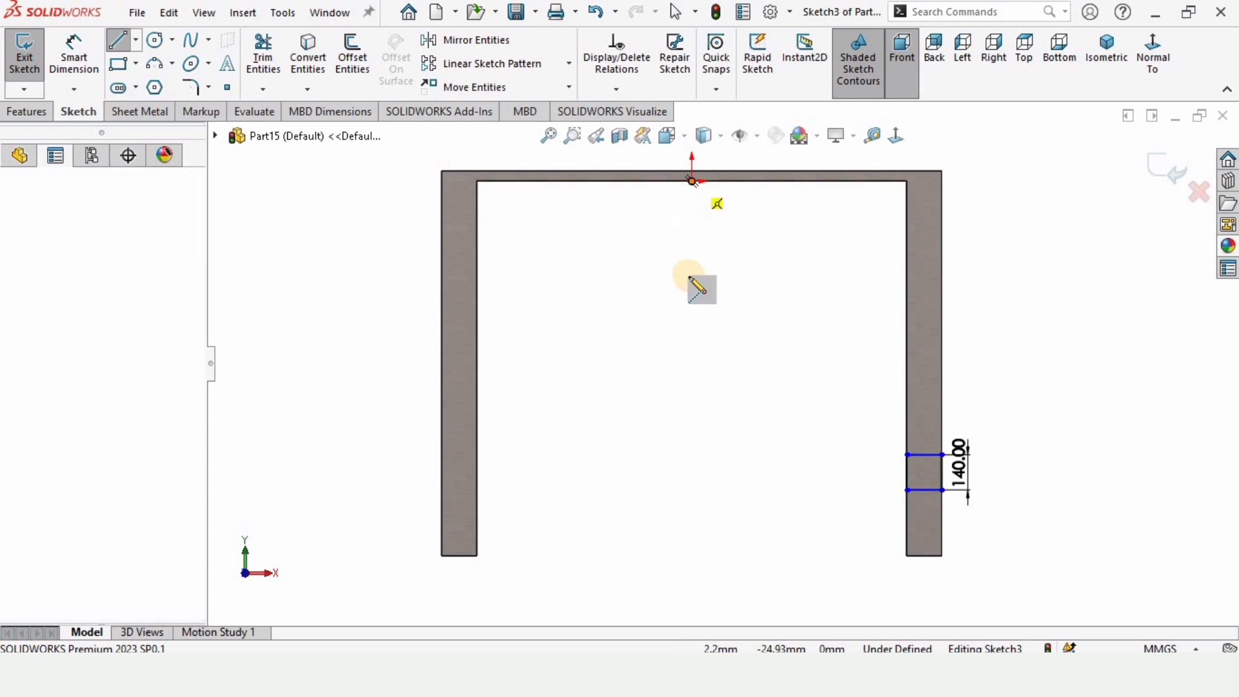
{"action": "left_click", "coordinate": [692, 278]}
{"action": "key", "text": "Escape"}
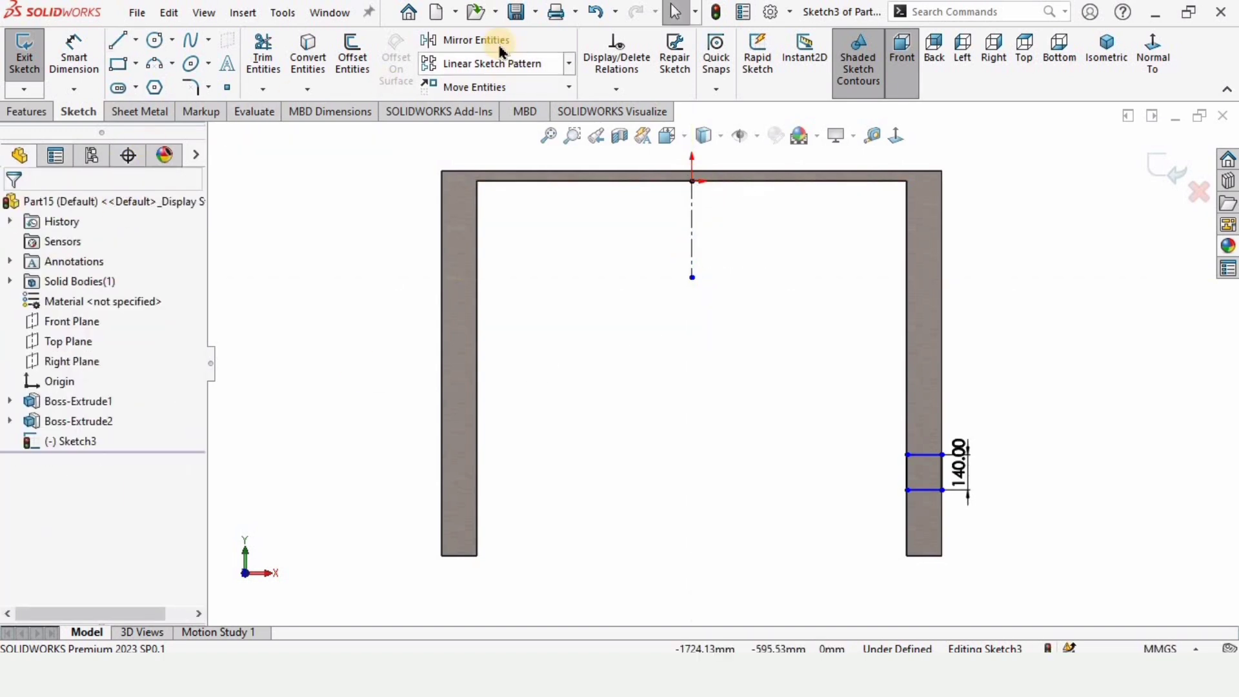
Mirror the rectangle's four lines about the vertical centerline onto the opposite leg, keeping the original
{"action": "left_click", "coordinate": [476, 40]}
{"action": "left_click_drag", "start_coordinate": [870, 408], "coordinate": [968, 510]}
{"action": "left_click", "coordinate": [139, 475]}
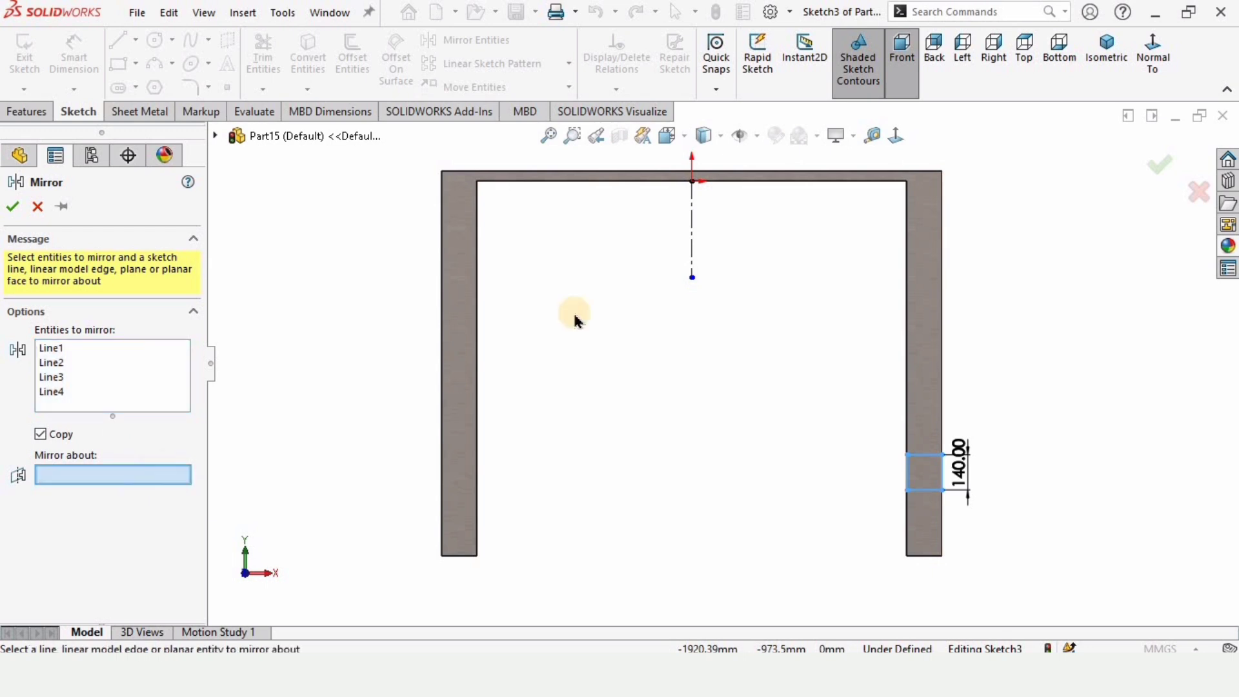
{"action": "left_click", "coordinate": [587, 265]}
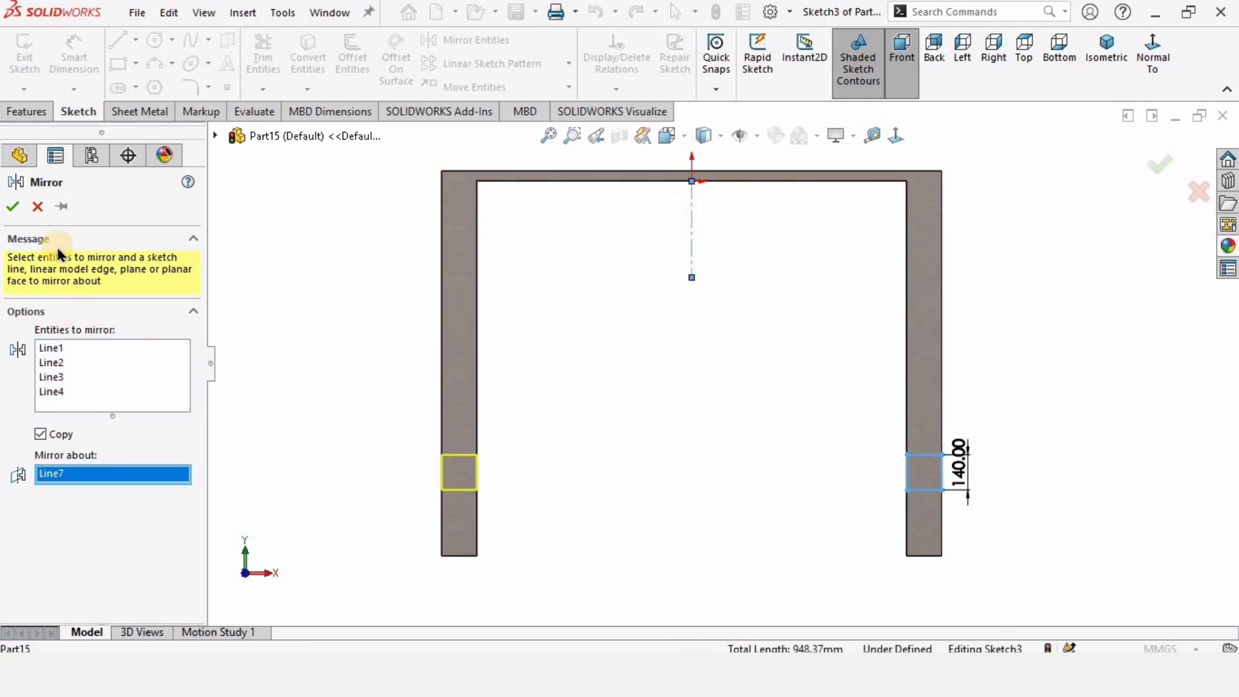
{"action": "left_click", "coordinate": [481, 510]}
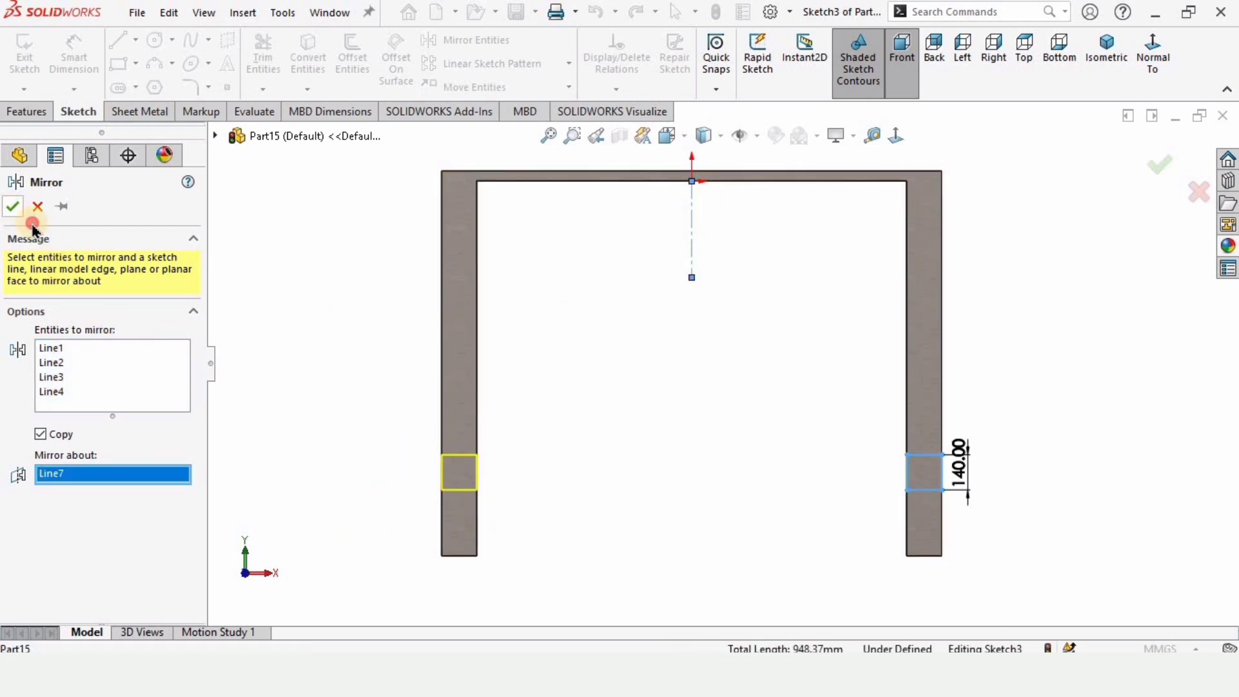
{"action": "left_click", "coordinate": [13, 205]}
Extrude both rectangles up to the inner face of the opposite leg, merged with the table, to form the two side crossbars
{"action": "scroll", "coordinate": [722, 364], "scroll_direction": "up", "scroll_amount": 3}
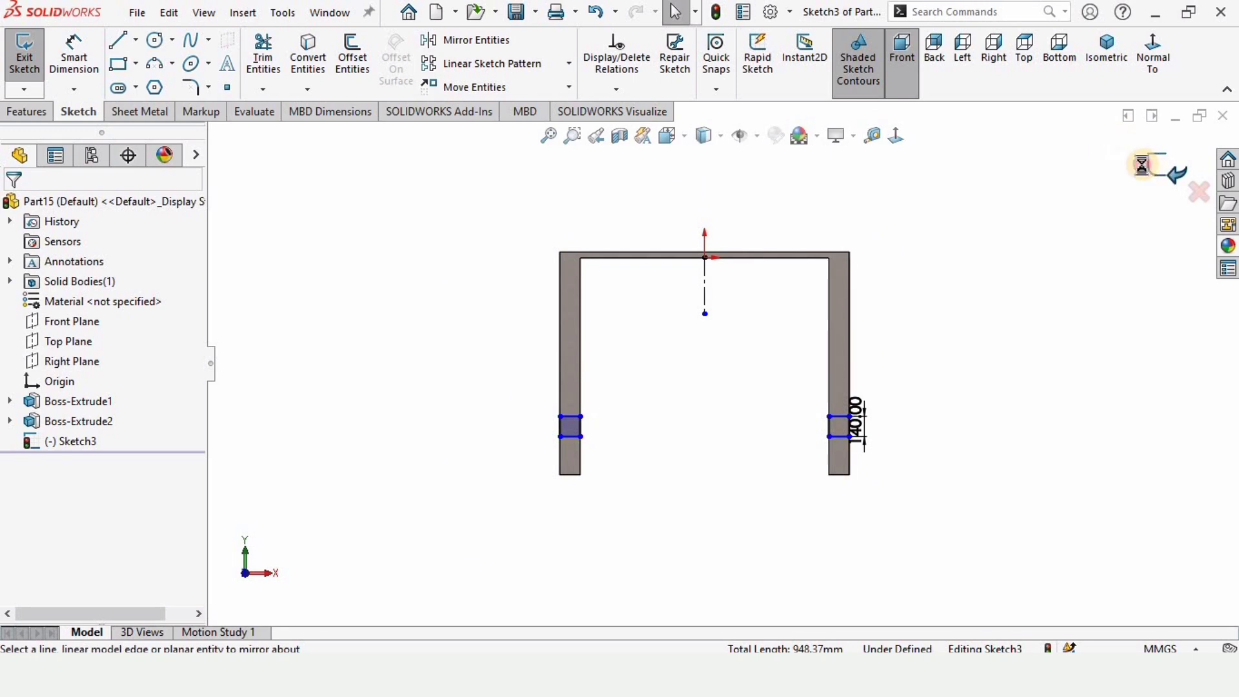
{"action": "left_click", "coordinate": [22, 110]}
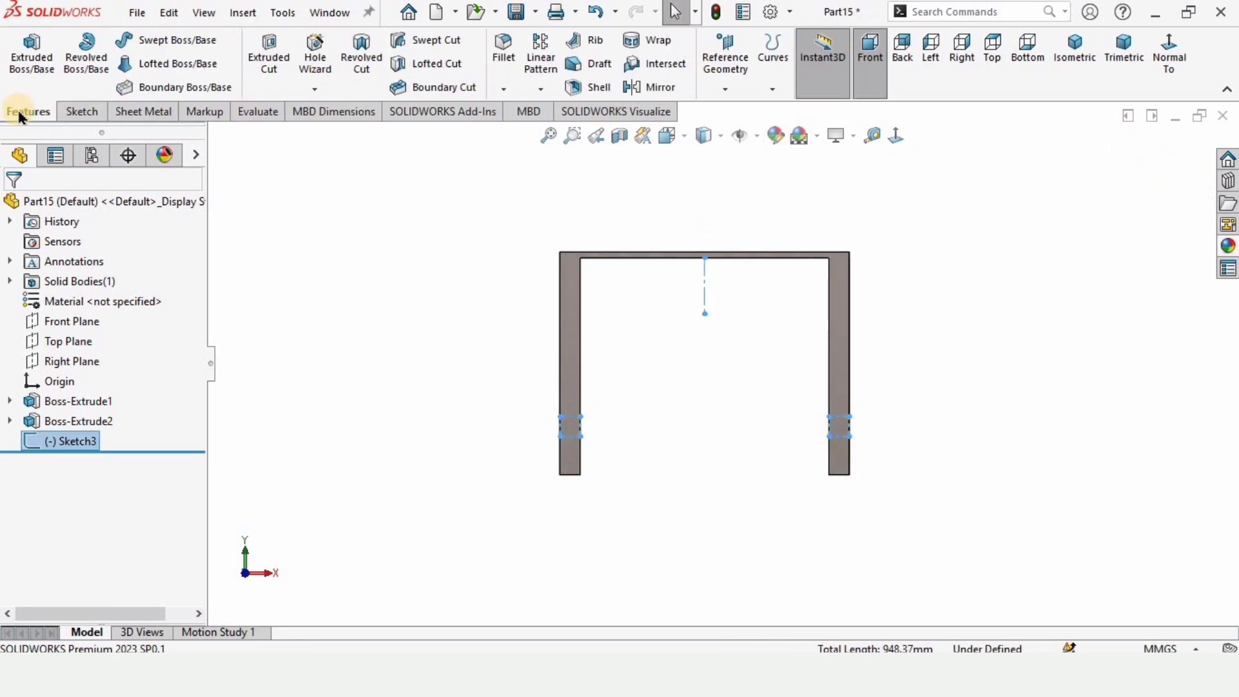
{"action": "left_click", "coordinate": [32, 68]}
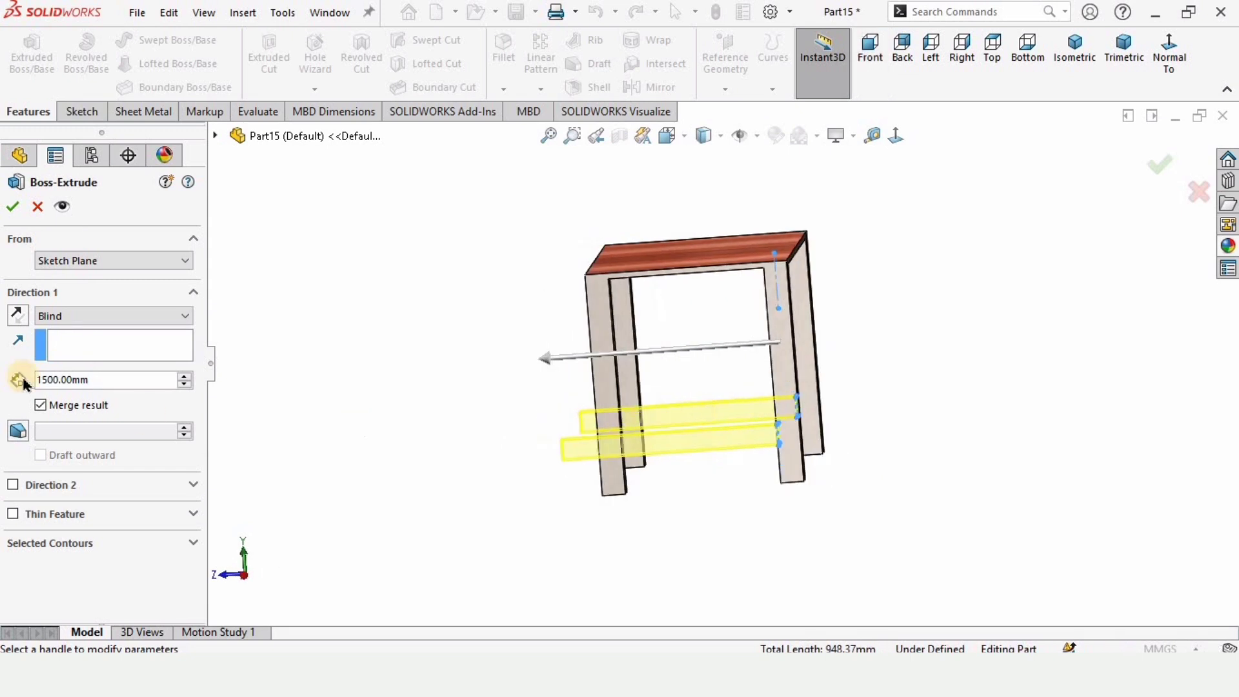
{"action": "left_click", "coordinate": [83, 317]}
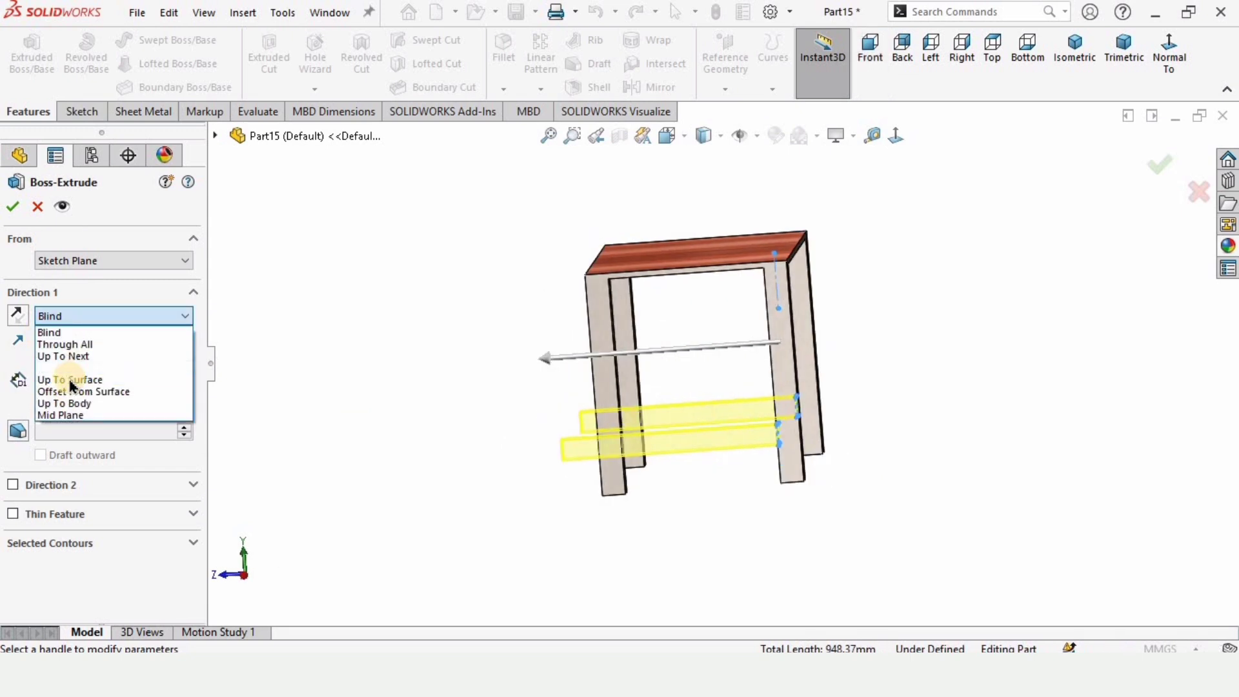
{"action": "left_click", "coordinate": [76, 381]}
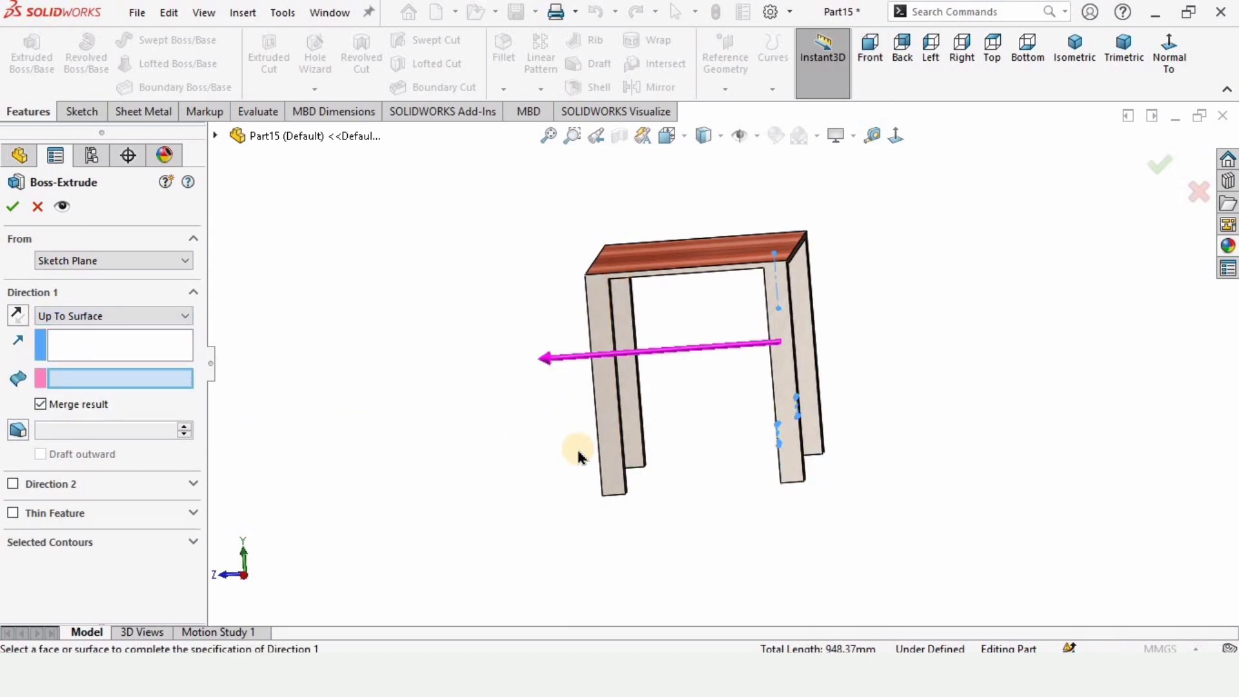
{"action": "scroll", "coordinate": [578, 455], "scroll_direction": "down", "scroll_amount": 5}
{"action": "left_click", "coordinate": [590, 433]}
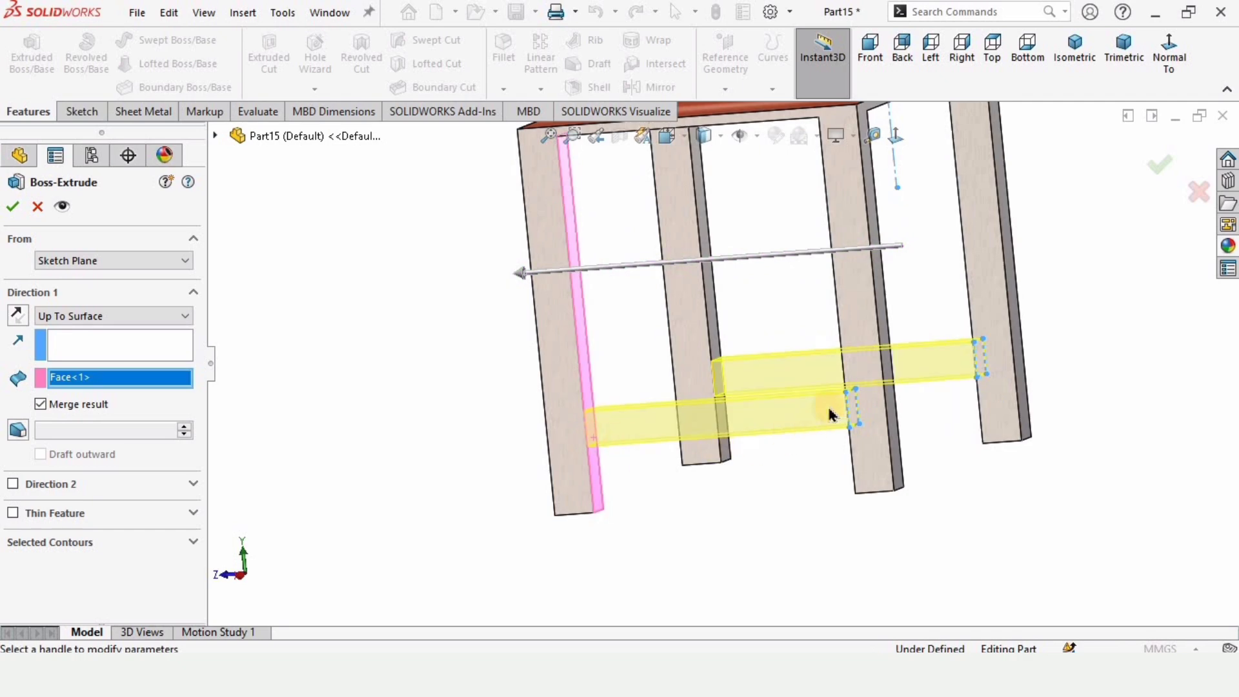
{"action": "left_click", "coordinate": [11, 208]}
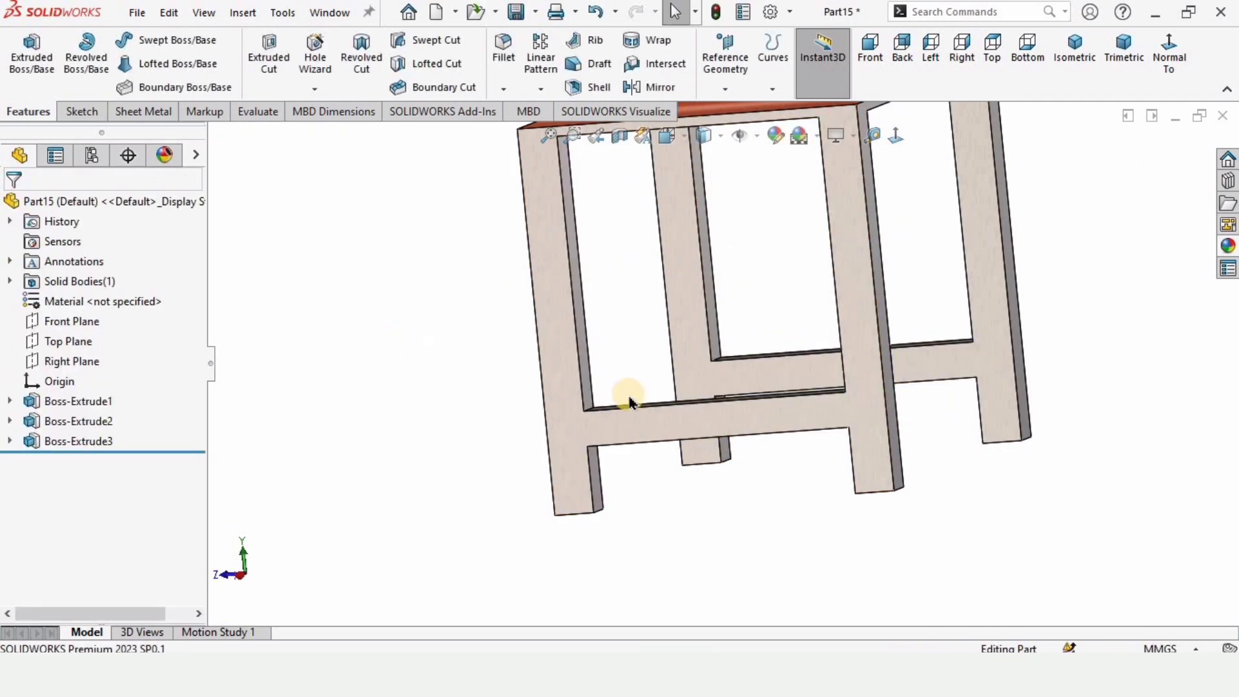
Start a new sketch on the inward-facing side of the left crossbar
{"action": "middle_click_drag", "start_coordinate": [630, 396], "coordinate": [672, 372]}
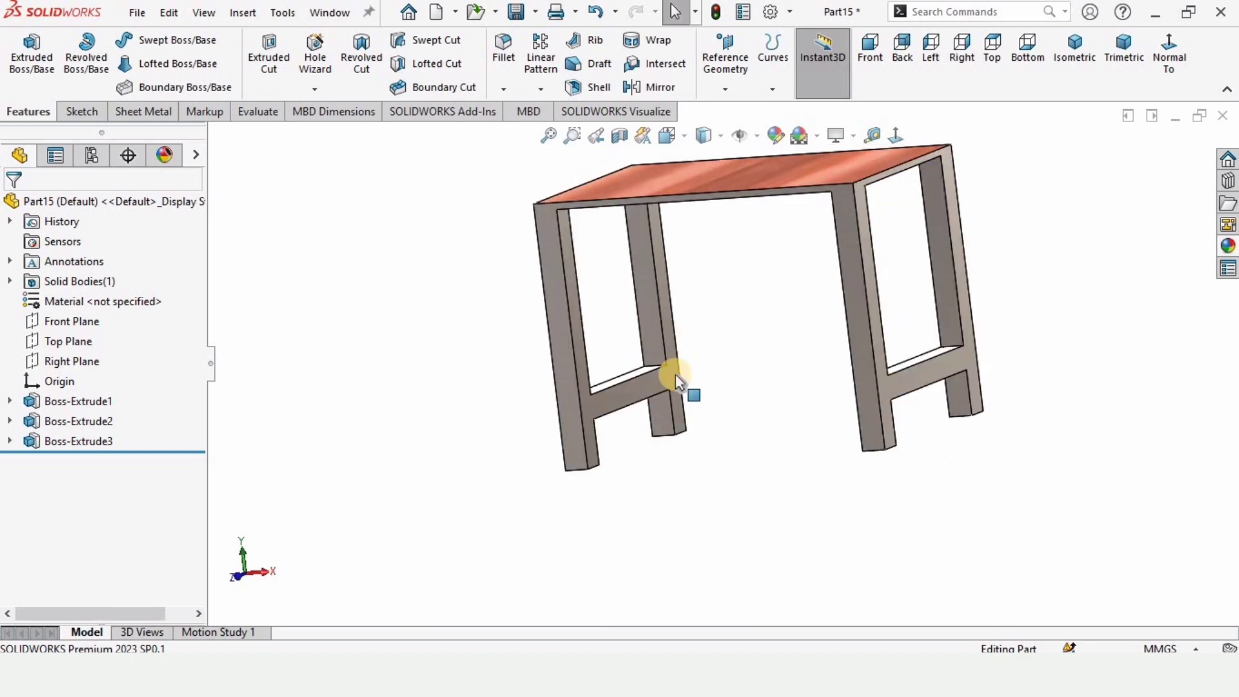
{"action": "scroll", "coordinate": [620, 404], "scroll_direction": "down", "scroll_amount": 3}
{"action": "left_click", "coordinate": [621, 405]}
{"action": "left_click", "coordinate": [702, 343]}
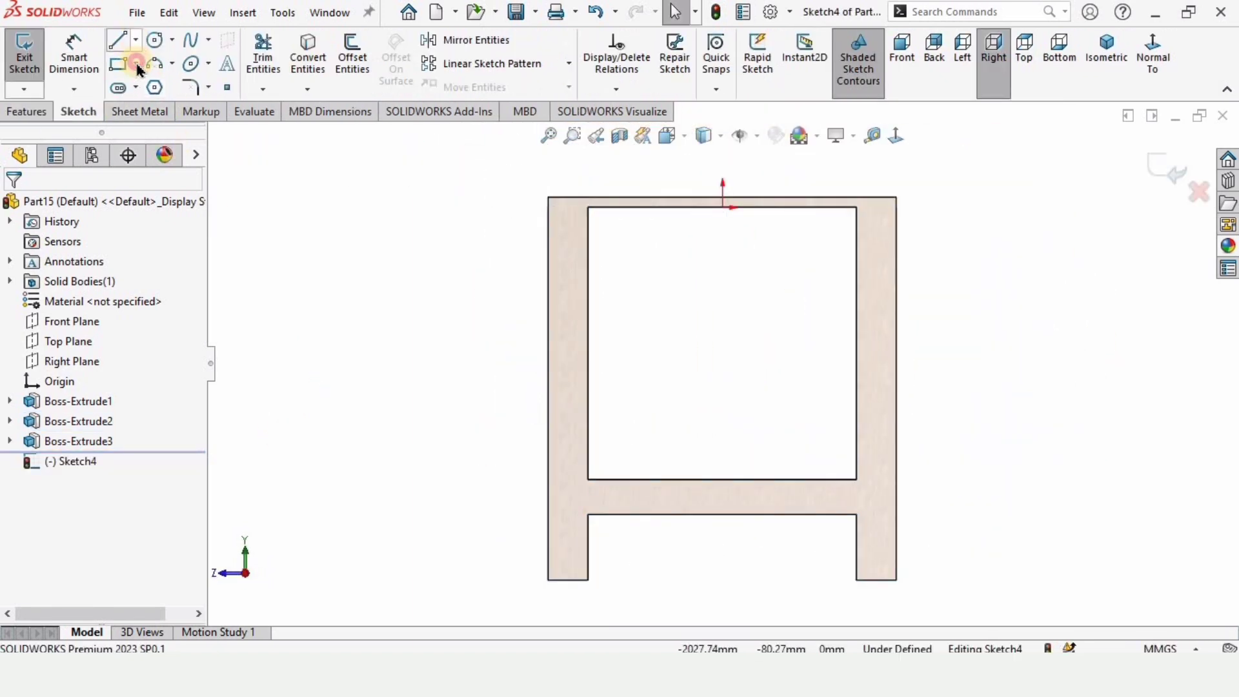
Draw a vertical centerline across the crossbar's height, between the midpoints of its lower and upper edges
{"action": "left_click", "coordinate": [136, 40]}
{"action": "left_click", "coordinate": [147, 87]}
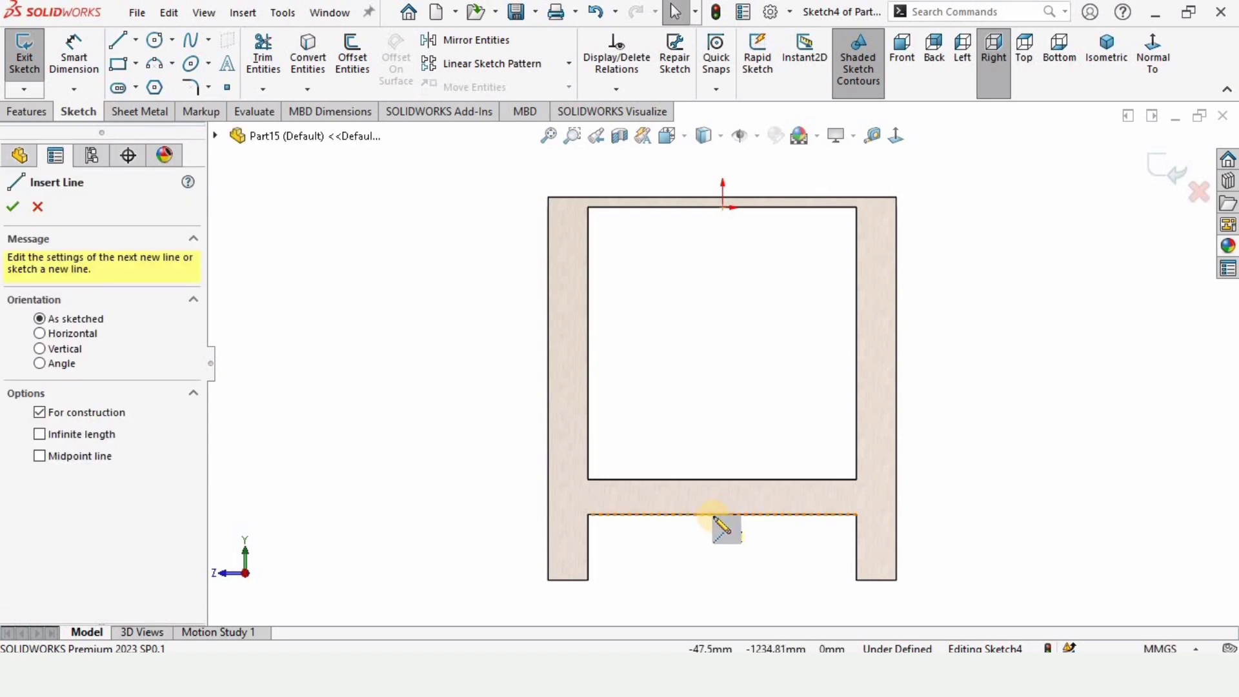
{"action": "left_click", "coordinate": [722, 515]}
{"action": "left_click", "coordinate": [723, 479]}
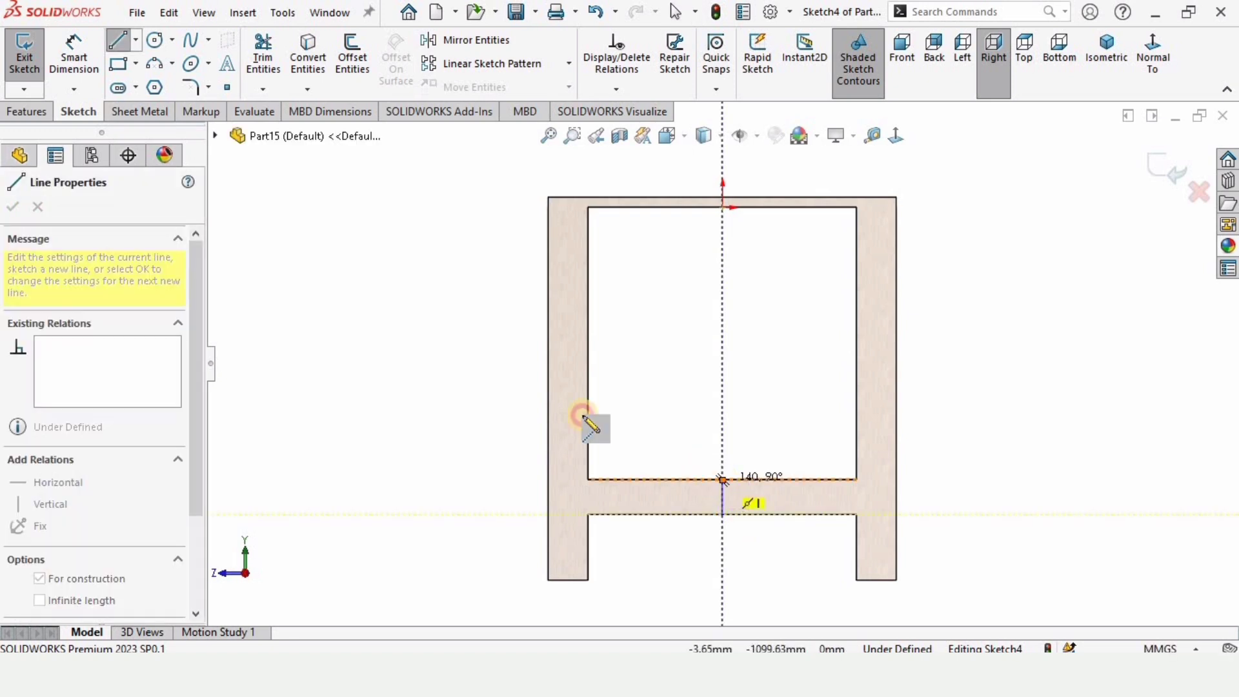
Sketch a center rectangle about 179 mm wide from the centerline's midpoint, reaching the crossbar's upper and lower edges
{"action": "left_click", "coordinate": [136, 65]}
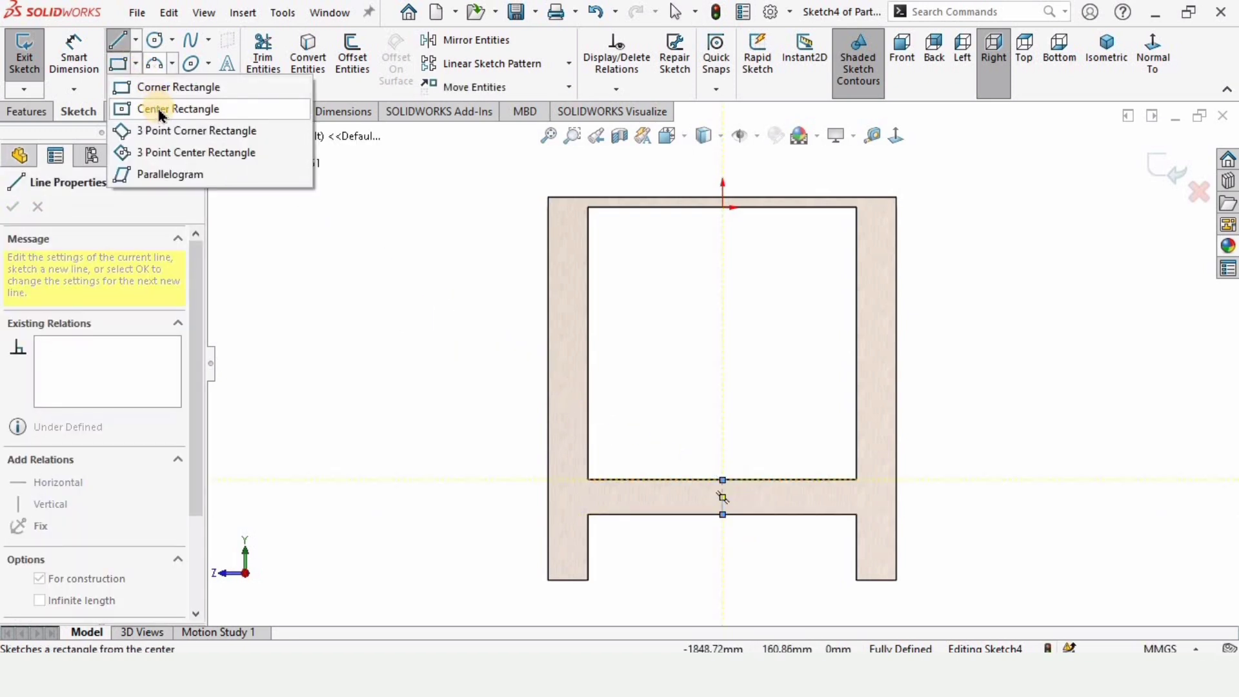
{"action": "left_click", "coordinate": [160, 110]}
{"action": "scroll", "coordinate": [725, 484], "scroll_direction": "down", "scroll_amount": 2}
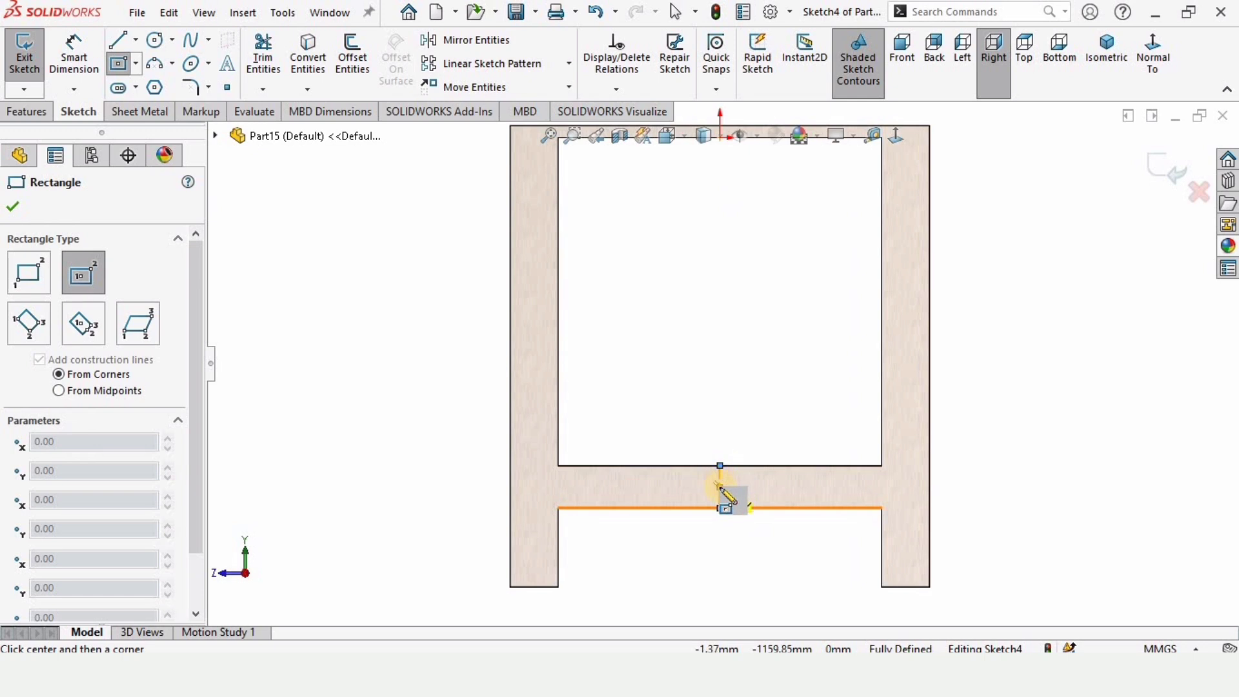
{"action": "left_click", "coordinate": [729, 479]}
{"action": "left_click", "coordinate": [747, 466]}
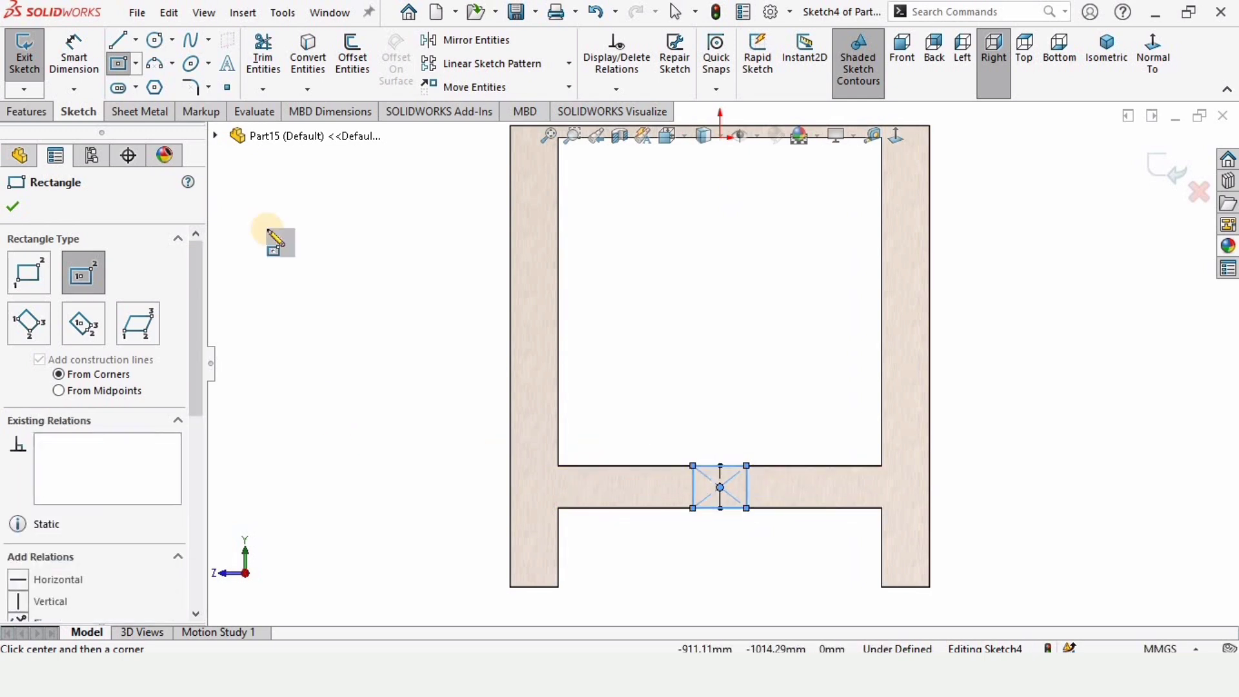
Dimension the center rectangle's horizontal side and set its width to 140 mm
{"action": "left_click", "coordinate": [72, 55]}
{"action": "left_click", "coordinate": [734, 465]}
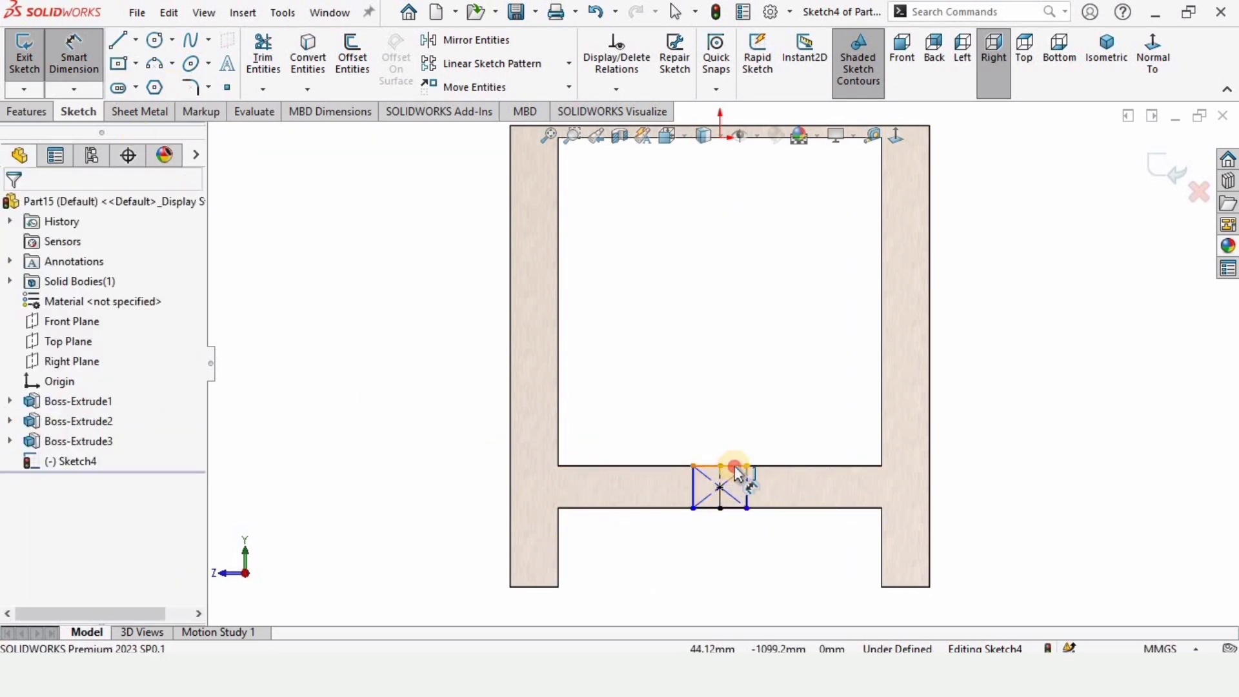
{"action": "left_click", "coordinate": [713, 392]}
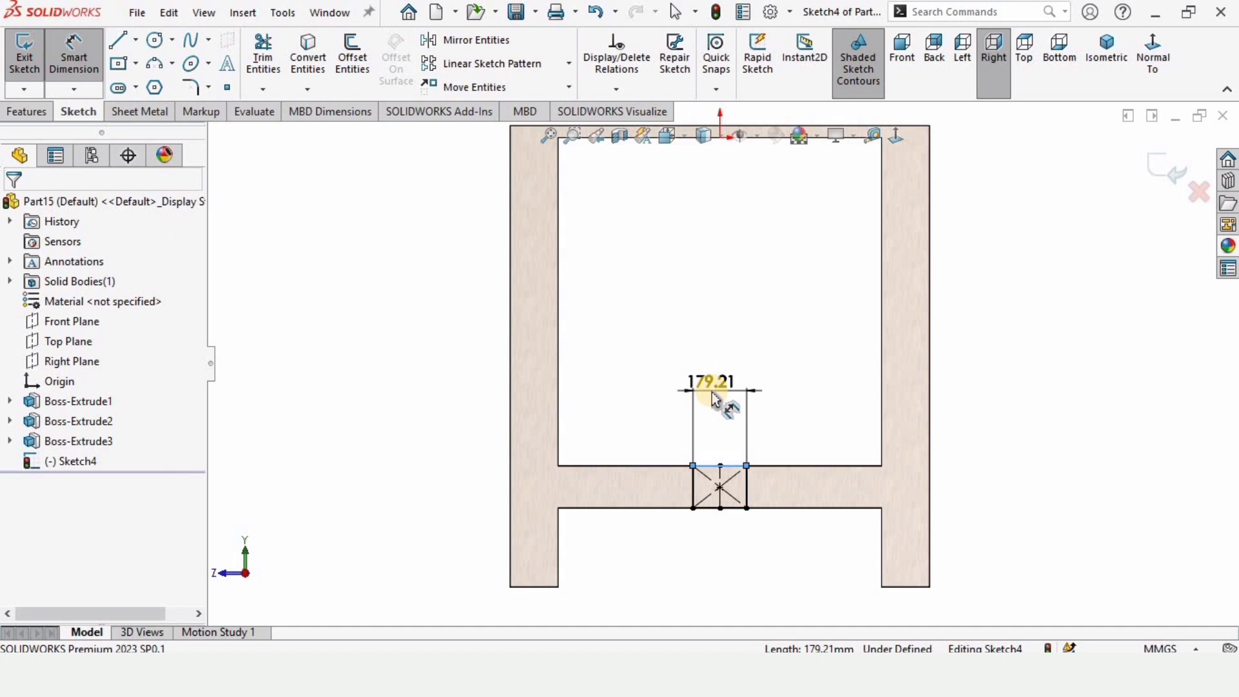
{"action": "left_click", "coordinate": [712, 398]}
{"action": "type", "text": "140"}
{"action": "key", "text": "Return"}
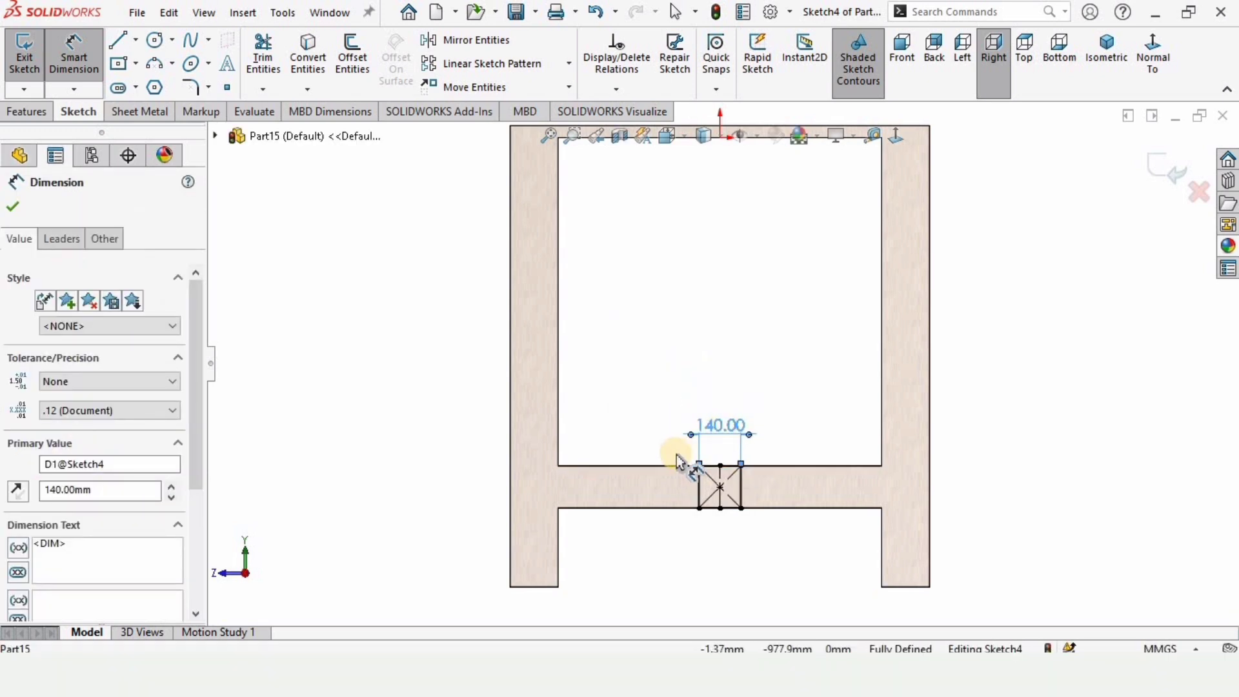
{"action": "middle_click_drag", "start_coordinate": [603, 428], "coordinate": [878, 470]}
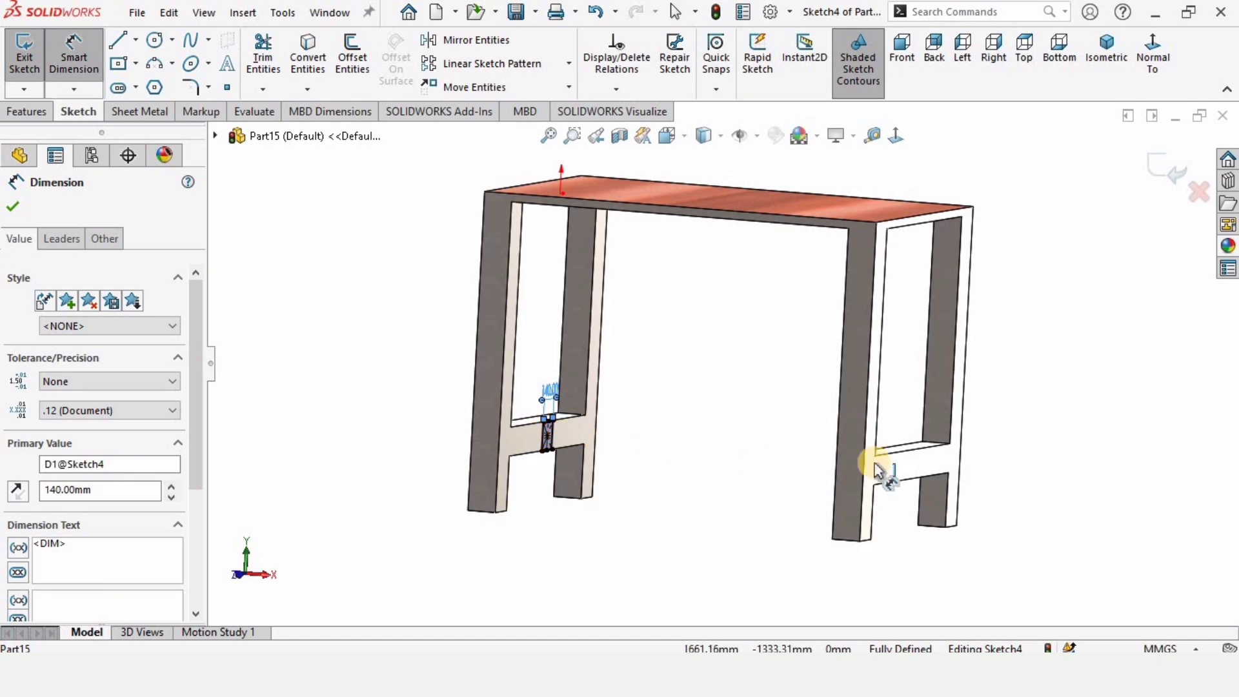
{"action": "left_click", "coordinate": [11, 204]}
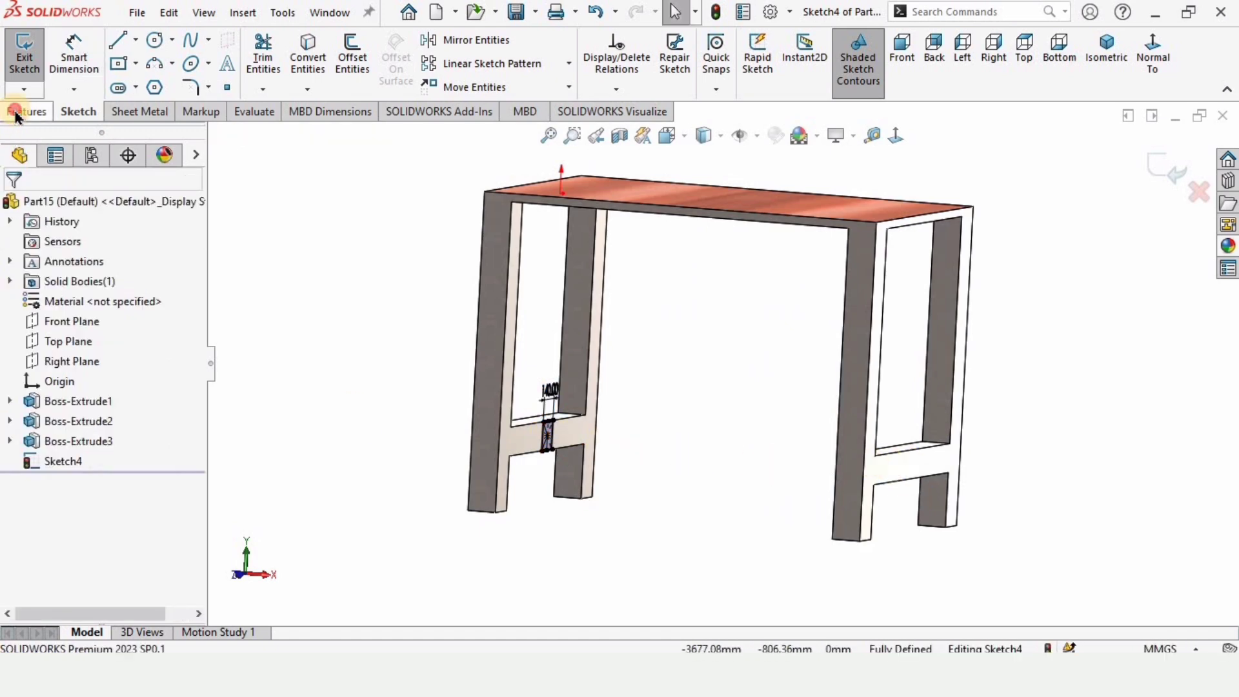
Extrude the 140 mm wide rectangle up to the facing surface of the opposite crossbar as a connecting beam between the leg frames
{"action": "left_click", "coordinate": [15, 111]}
{"action": "left_click", "coordinate": [26, 65]}
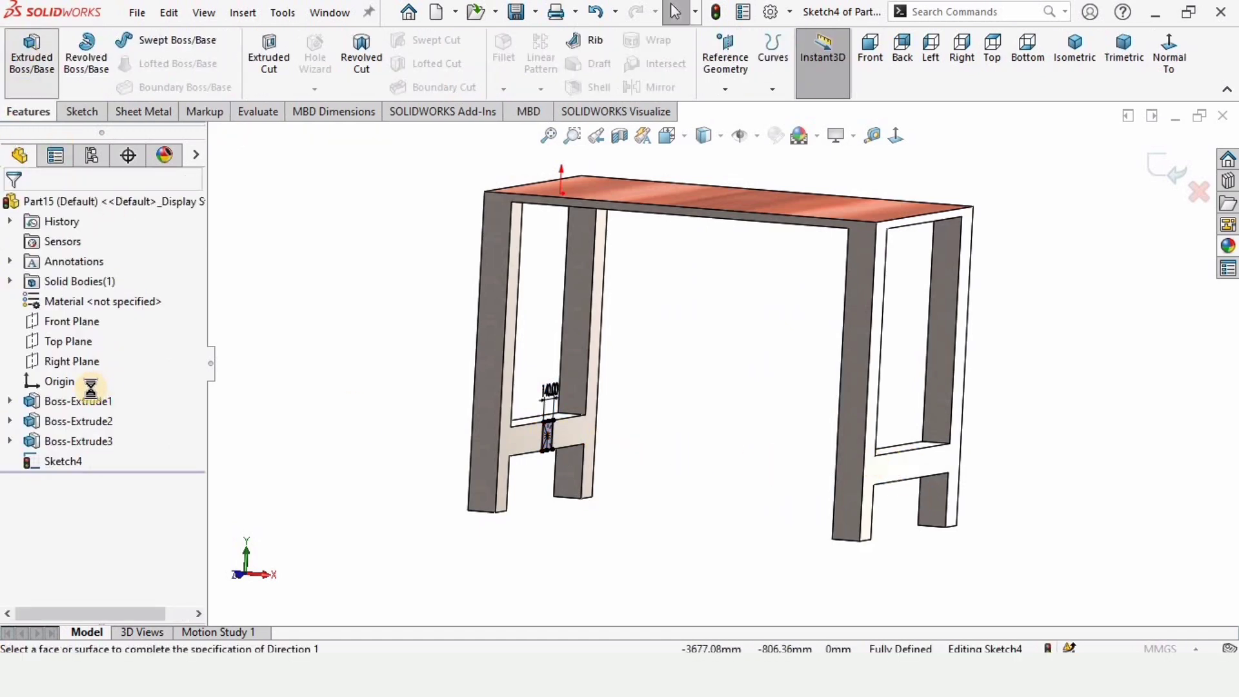
{"action": "left_click", "coordinate": [108, 318]}
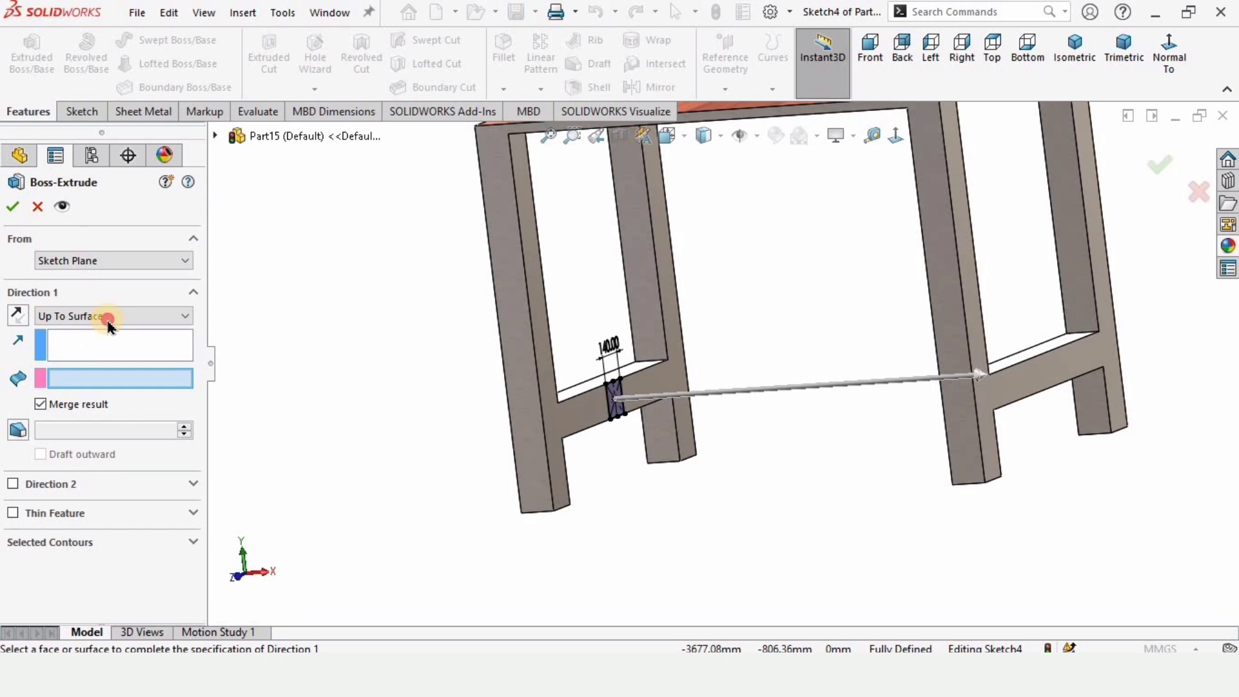
{"action": "left_click", "coordinate": [85, 381]}
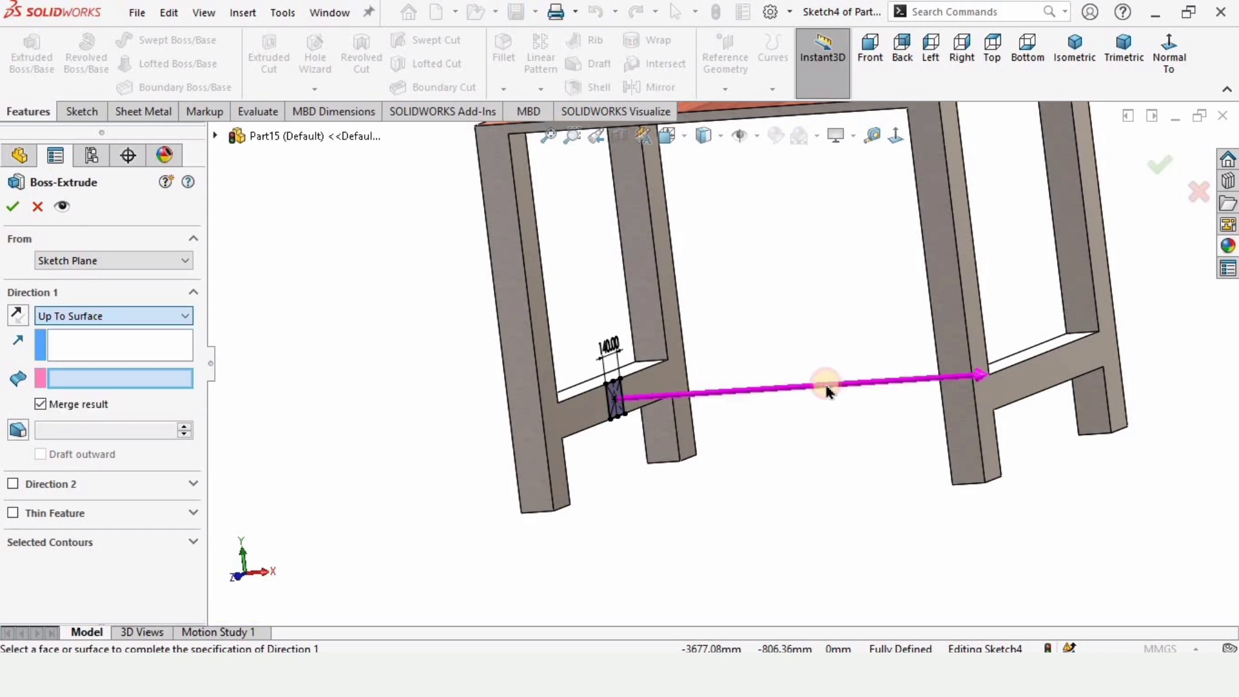
{"action": "middle_click_drag", "start_coordinate": [891, 365], "coordinate": [1156, 388]}
{"action": "left_click", "coordinate": [1151, 365]}
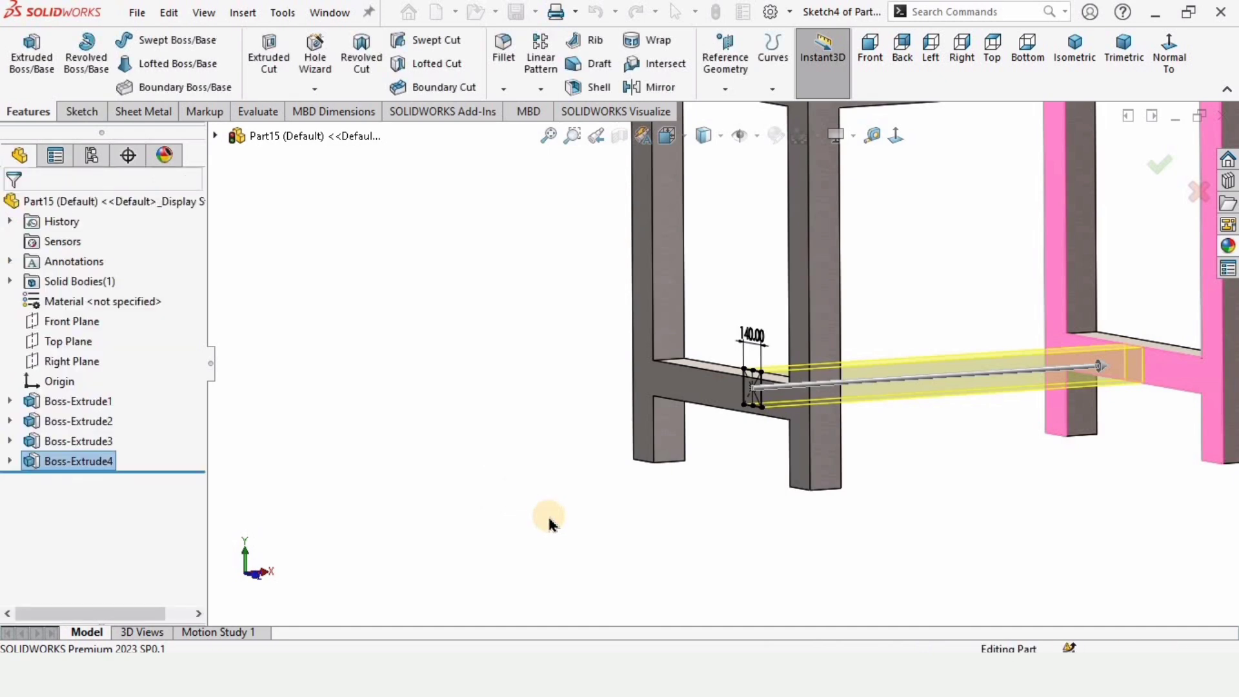
Save the finished part as Table in the robotic arm 2 folder and close it
{"action": "scroll", "coordinate": [922, 380], "scroll_direction": "up", "scroll_amount": 4}
{"action": "middle_click_drag", "start_coordinate": [784, 265], "coordinate": [580, 387]}
{"action": "left_click", "coordinate": [137, 12]}
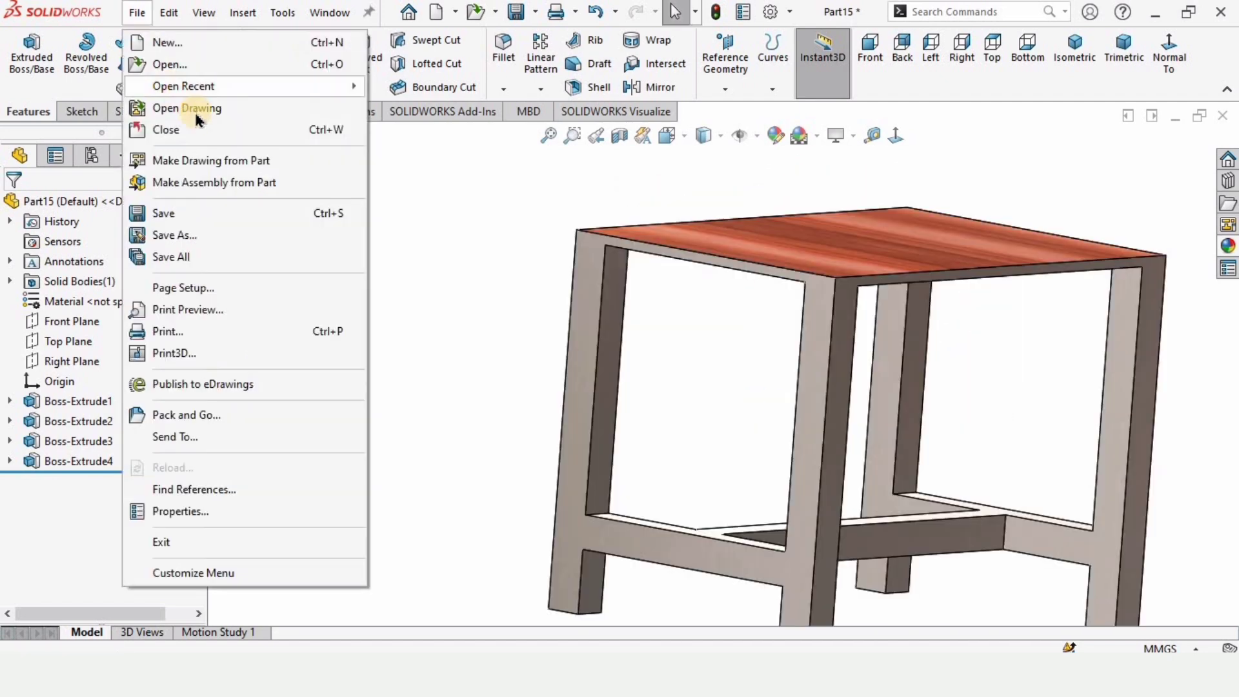
{"action": "left_click", "coordinate": [208, 235]}
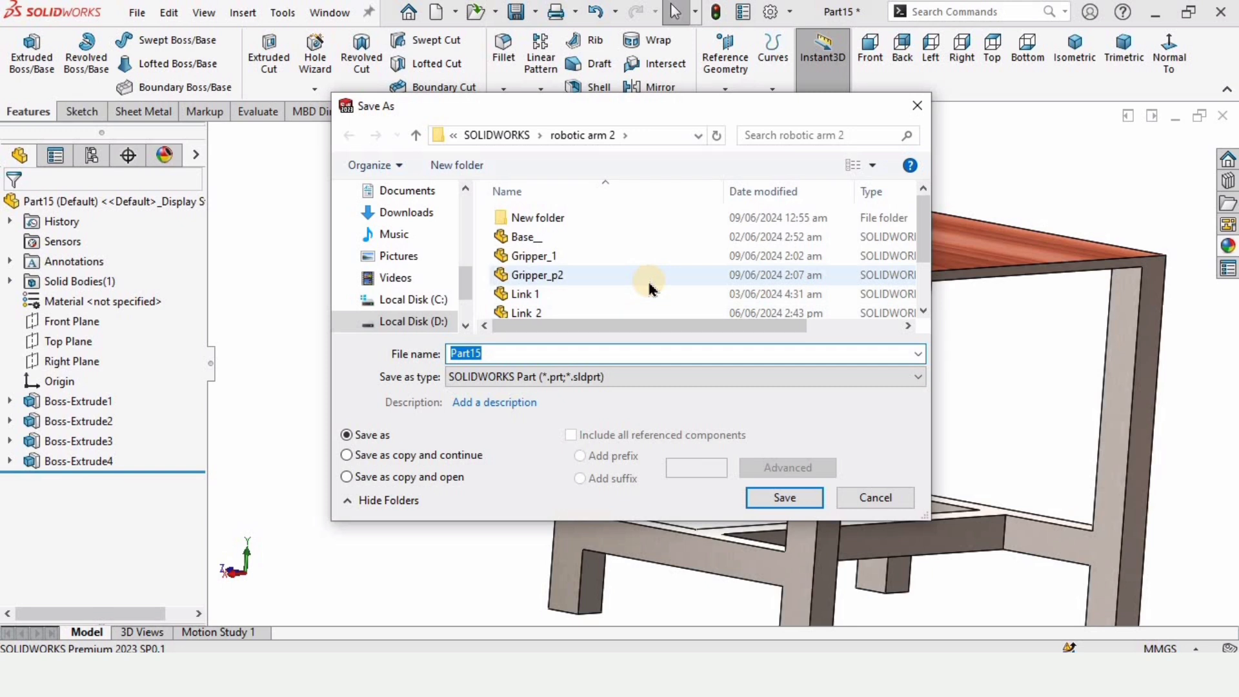
{"action": "type", "text": "Table"}
{"action": "key", "text": "Return"}
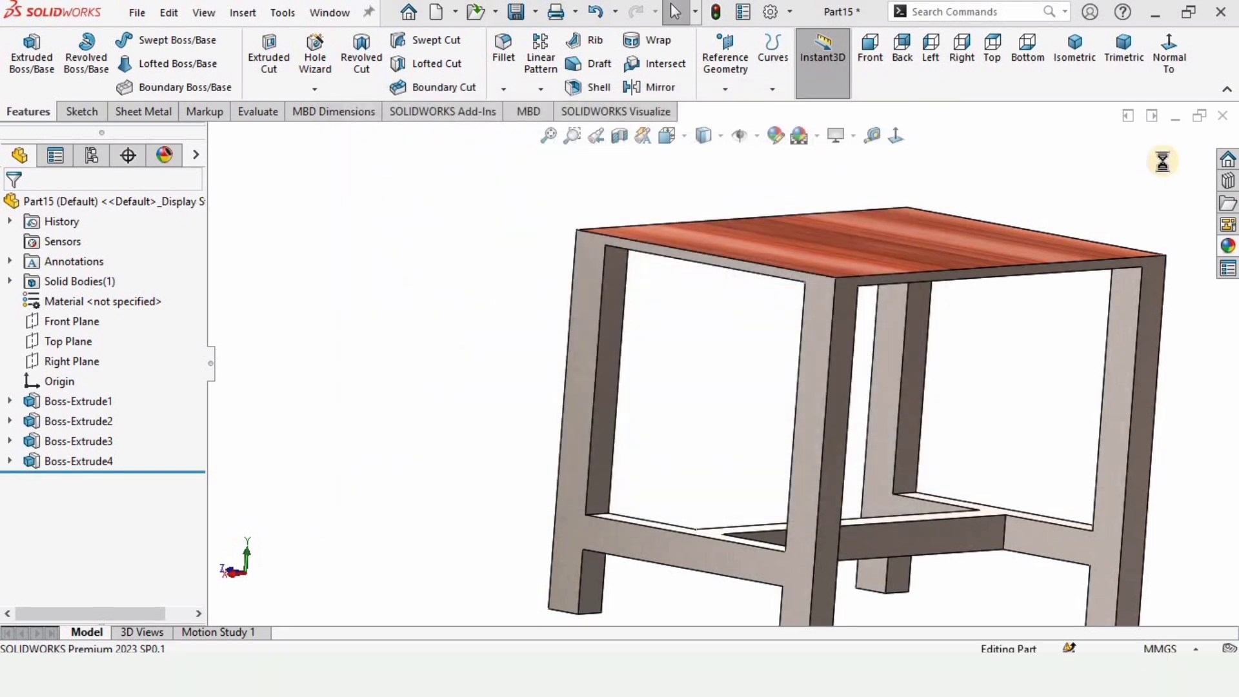
{"action": "left_click", "coordinate": [1223, 117]}
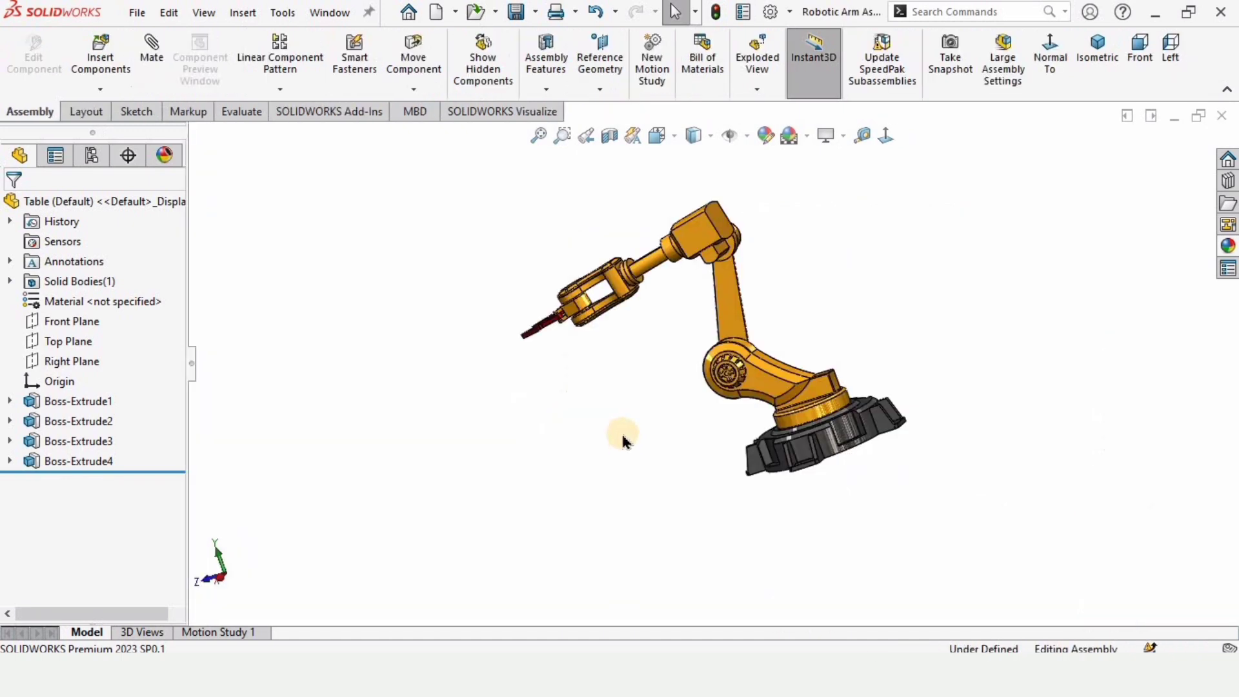
Insert the Table part into the robotic arm assembly, turning it in 90-degree increments about Z and Y before placing it beside the arm
{"action": "left_click", "coordinate": [95, 76]}
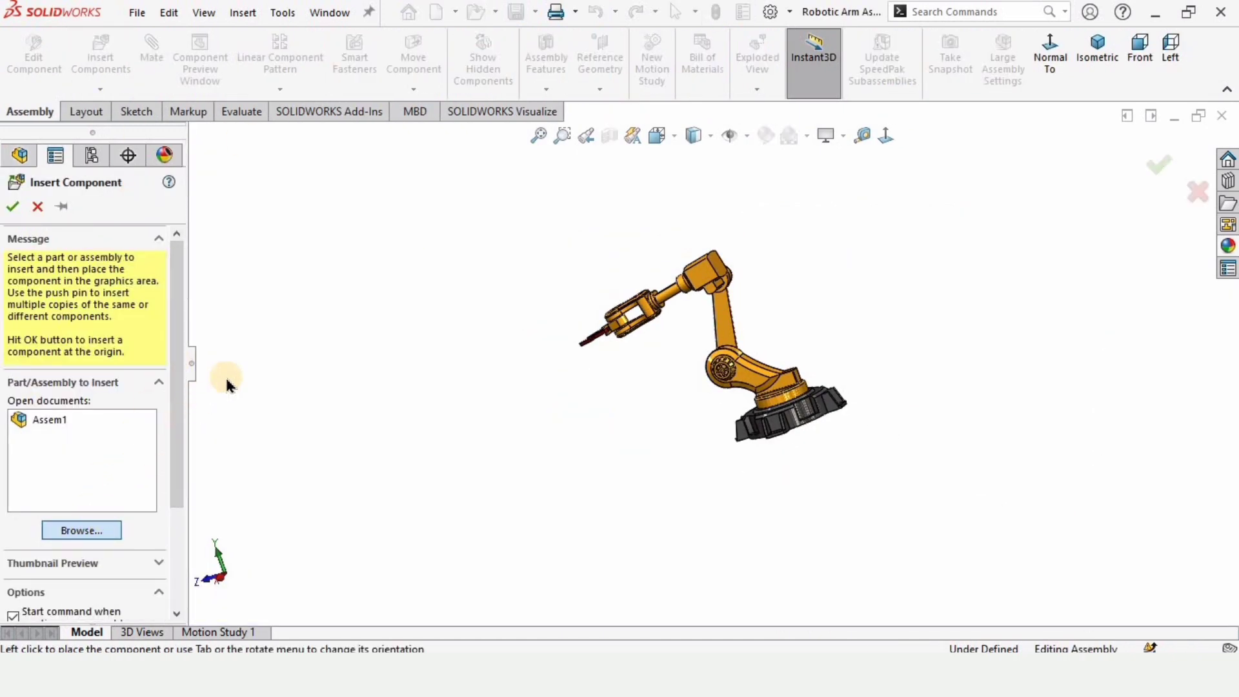
{"action": "scroll", "coordinate": [269, 138], "scroll_direction": "down", "scroll_amount": 1}
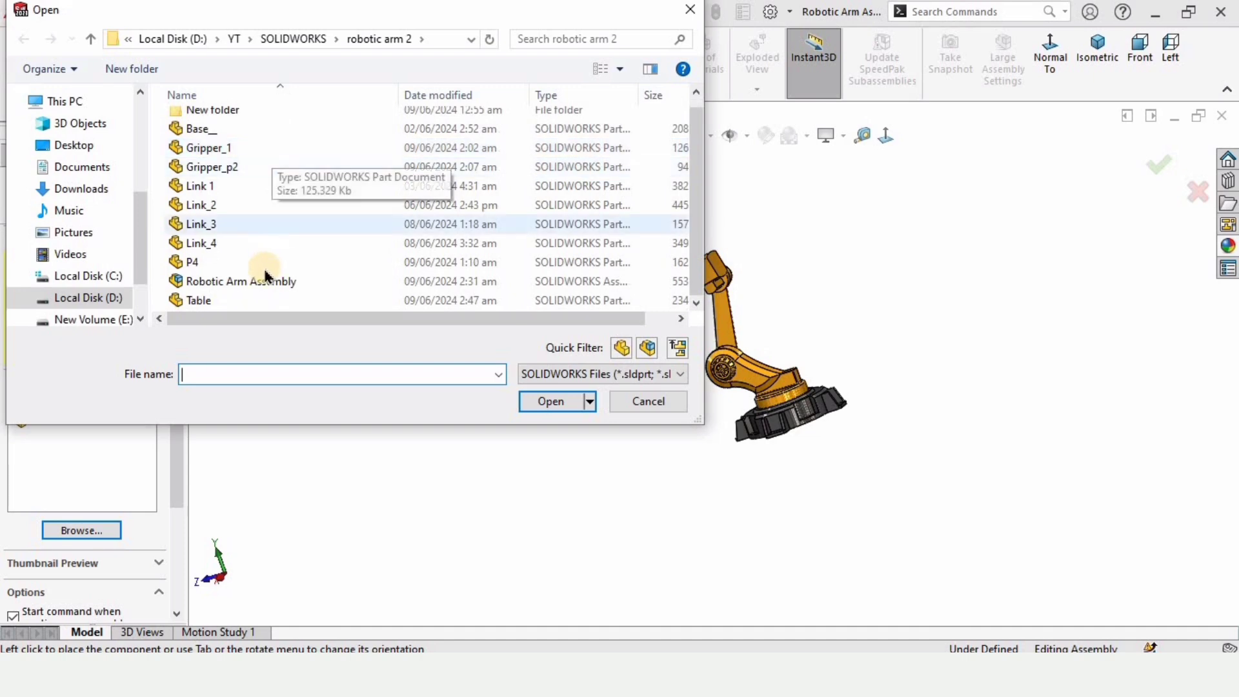
{"action": "left_click", "coordinate": [212, 300]}
{"action": "key", "text": "Return"}
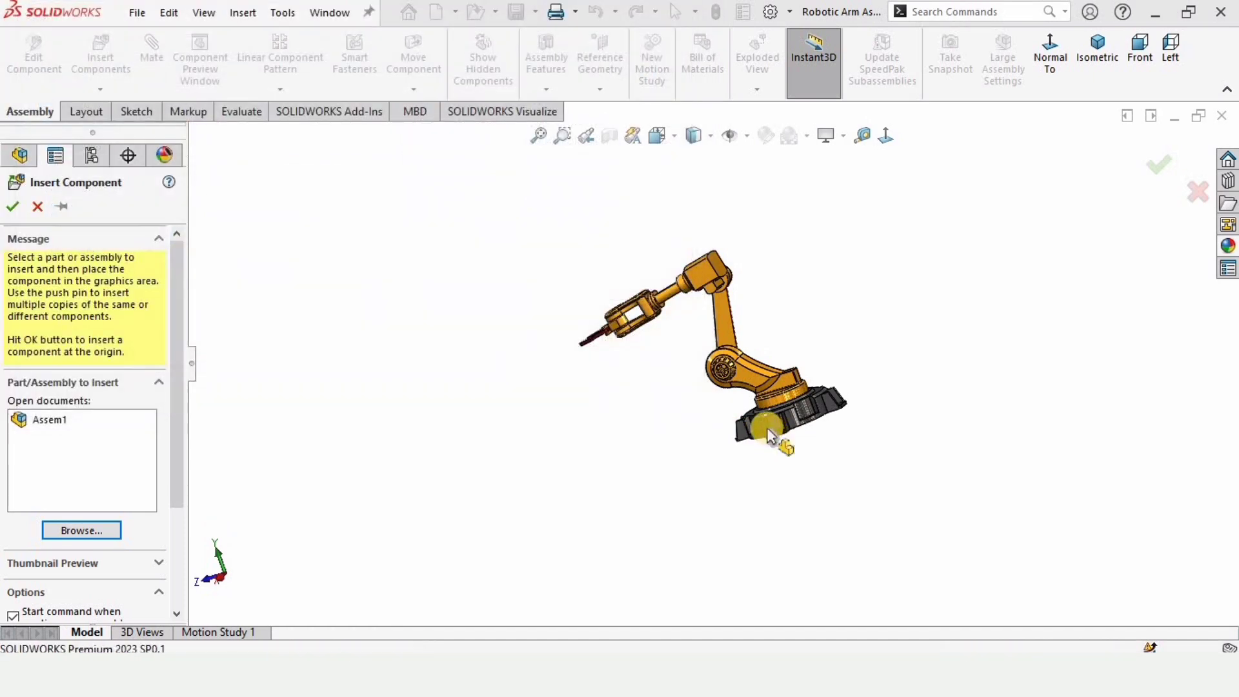
{"action": "left_click", "coordinate": [436, 573]}
{"action": "left_click", "coordinate": [436, 574]}
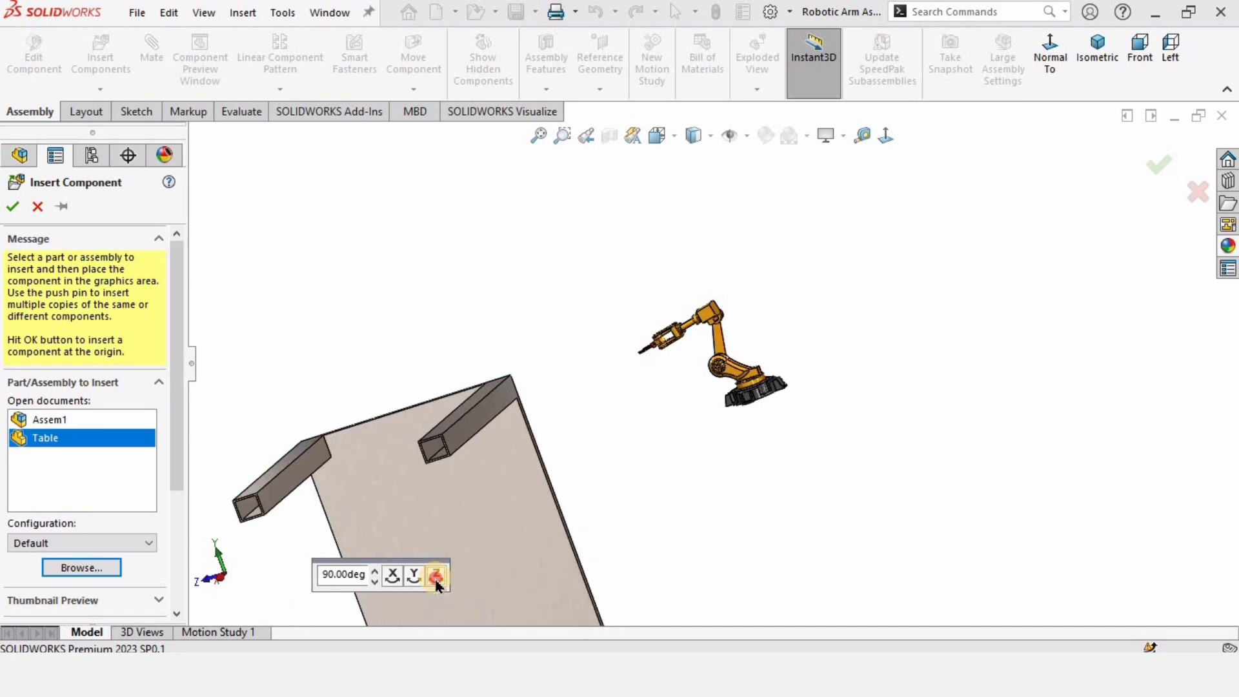
{"action": "left_click", "coordinate": [437, 573]}
{"action": "left_click", "coordinate": [415, 576]}
{"action": "left_click", "coordinate": [512, 381]}
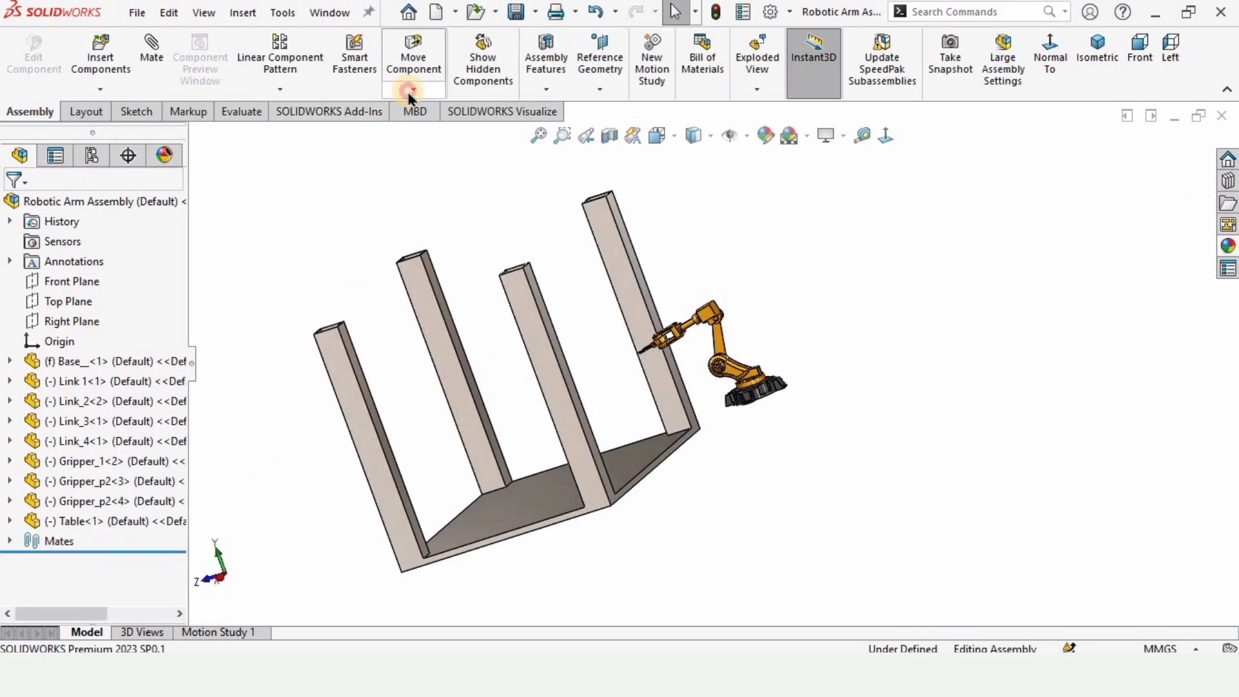
Rotate the table component freely until it stands upright with the rosewood top facing up
{"action": "left_click", "coordinate": [413, 89]}
{"action": "left_click", "coordinate": [425, 131]}
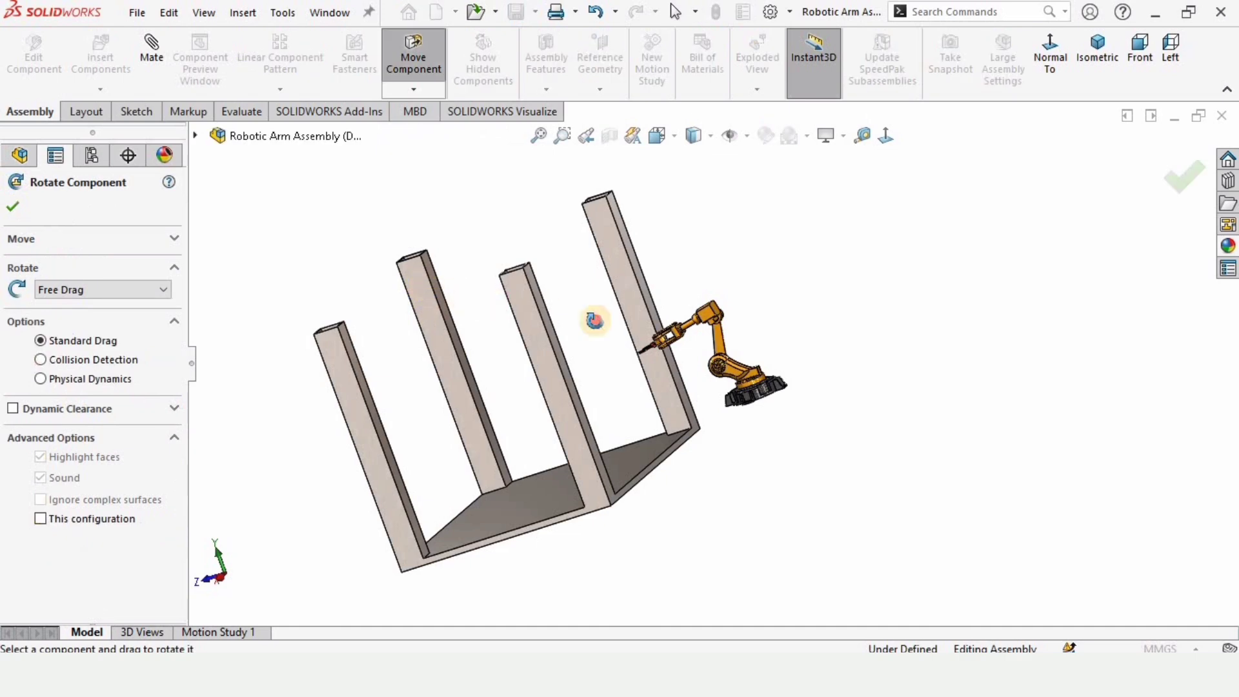
{"action": "left_click_drag", "start_coordinate": [592, 321], "coordinate": [32, 316]}
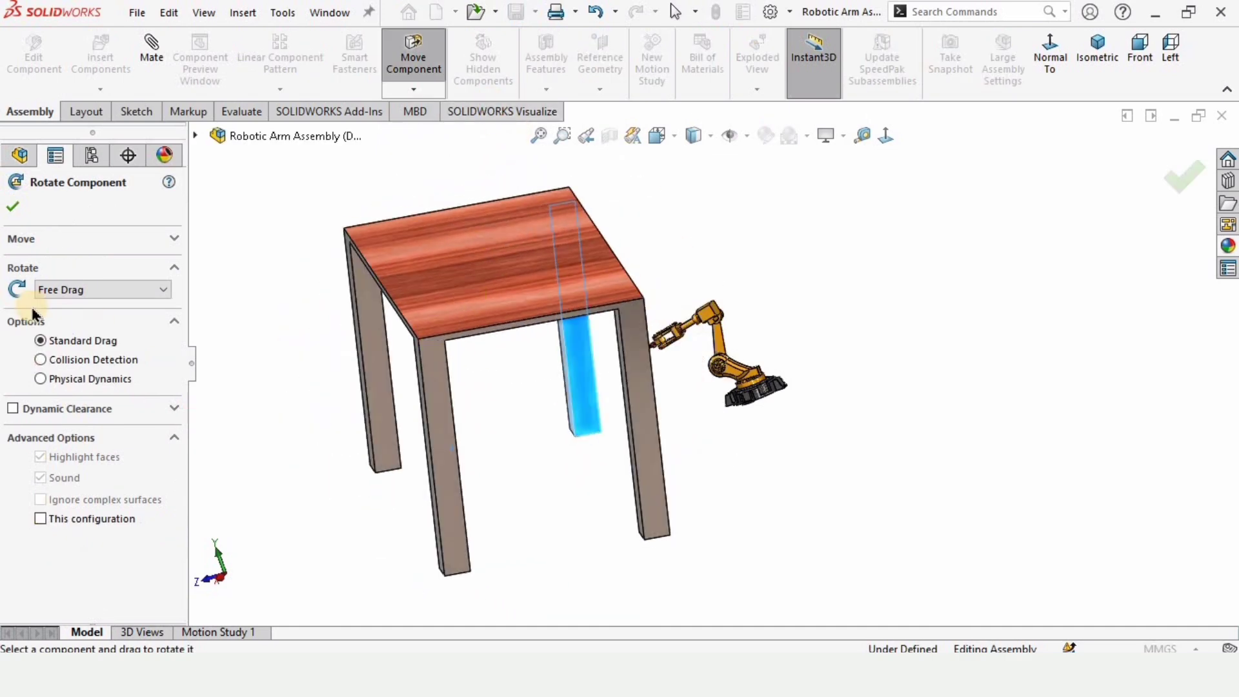
{"action": "key", "text": "Escape"}
Try to move the arm's base, and move the table so its top sits below the robotic arm
{"action": "scroll", "coordinate": [542, 423], "scroll_direction": "up", "scroll_amount": 4}
{"action": "middle_click_drag", "start_coordinate": [561, 413], "coordinate": [795, 398]}
{"action": "scroll", "coordinate": [686, 360], "scroll_direction": "down", "scroll_amount": 3}
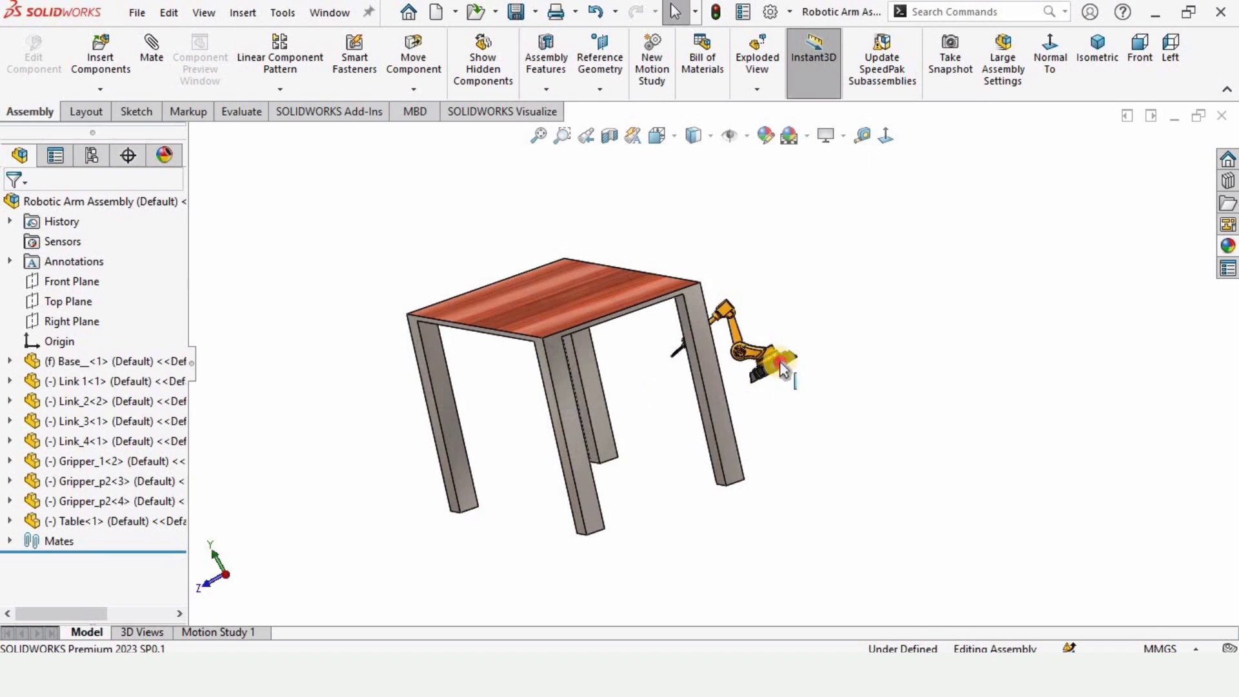
{"action": "left_click", "coordinate": [784, 370]}
{"action": "left_click_drag", "start_coordinate": [767, 366], "coordinate": [759, 274]}
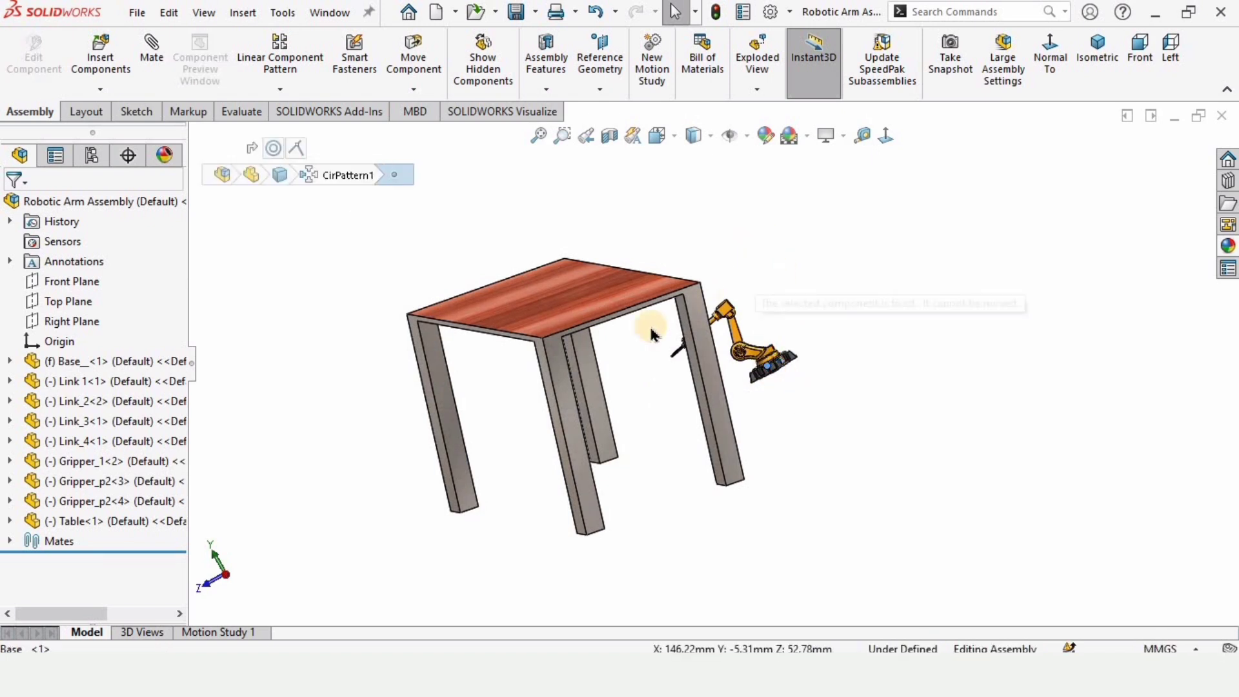
{"action": "left_click_drag", "start_coordinate": [616, 331], "coordinate": [782, 436]}
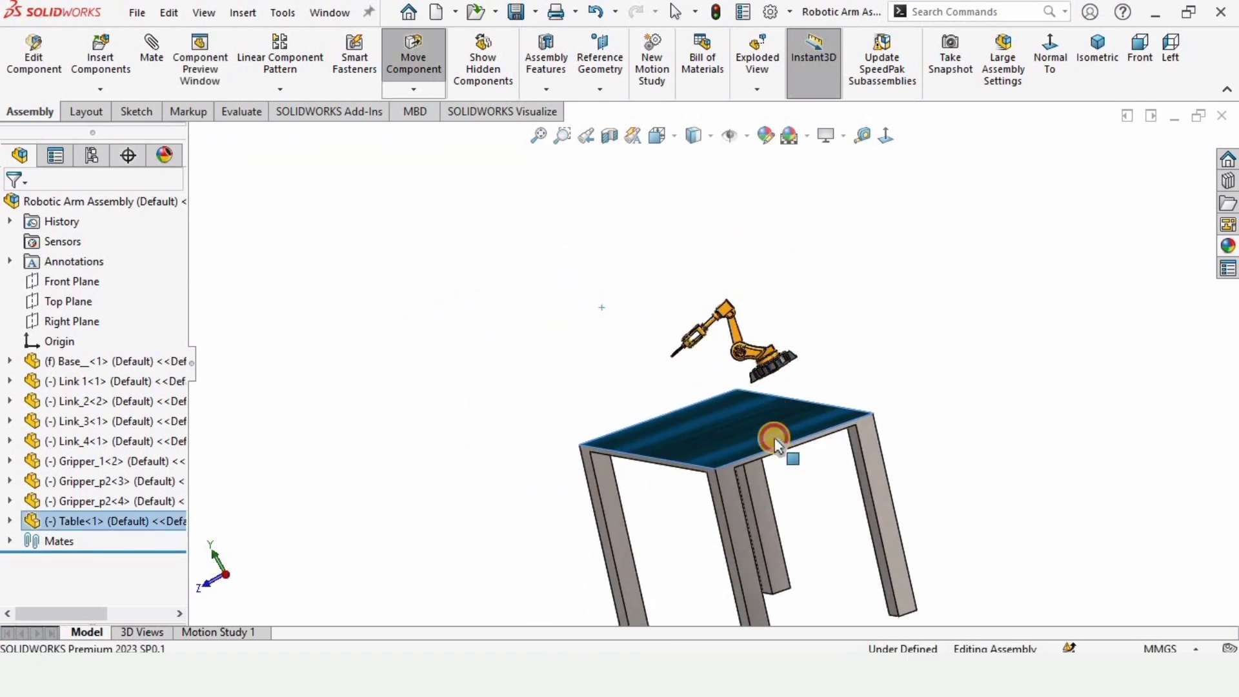
{"action": "scroll", "coordinate": [865, 300], "scroll_direction": "down", "scroll_amount": 3}
{"action": "left_click", "coordinate": [879, 397]}
{"action": "scroll", "coordinate": [587, 562], "scroll_direction": "up", "scroll_amount": 2}
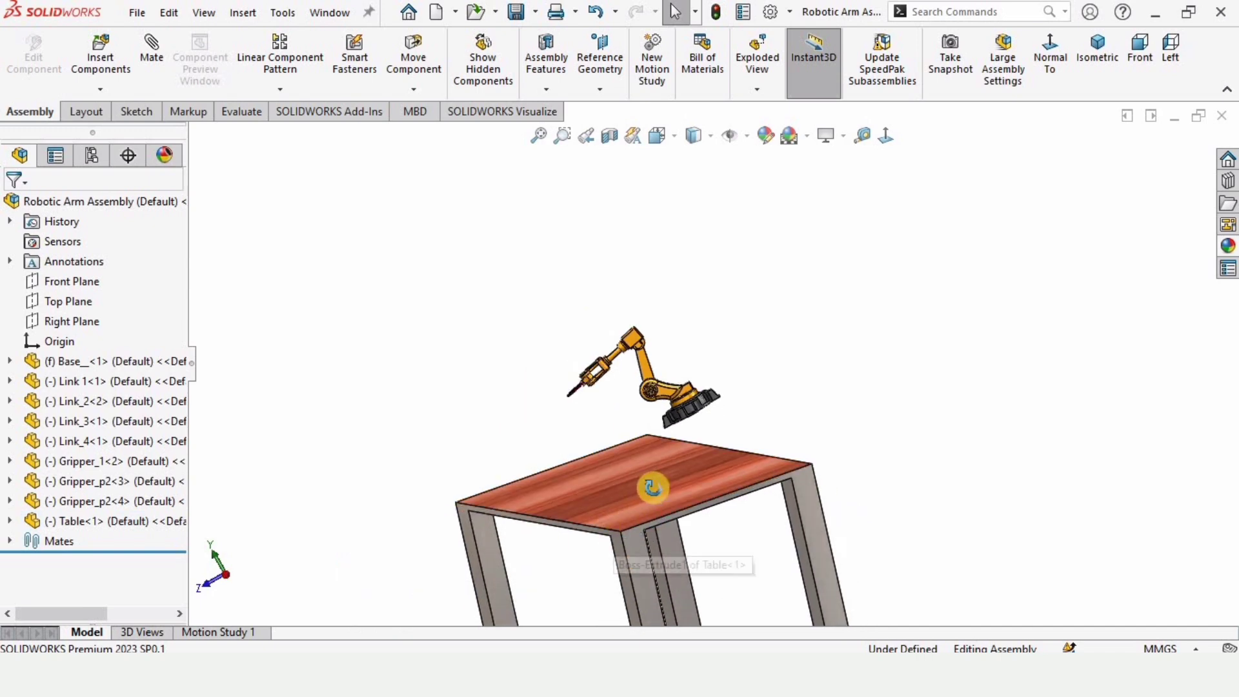
Fix the table component in place in the assembly
{"action": "middle_click_drag", "start_coordinate": [652, 486], "coordinate": [578, 500]}
{"action": "left_click", "coordinate": [579, 506]}
{"action": "right_click", "coordinate": [578, 506]}
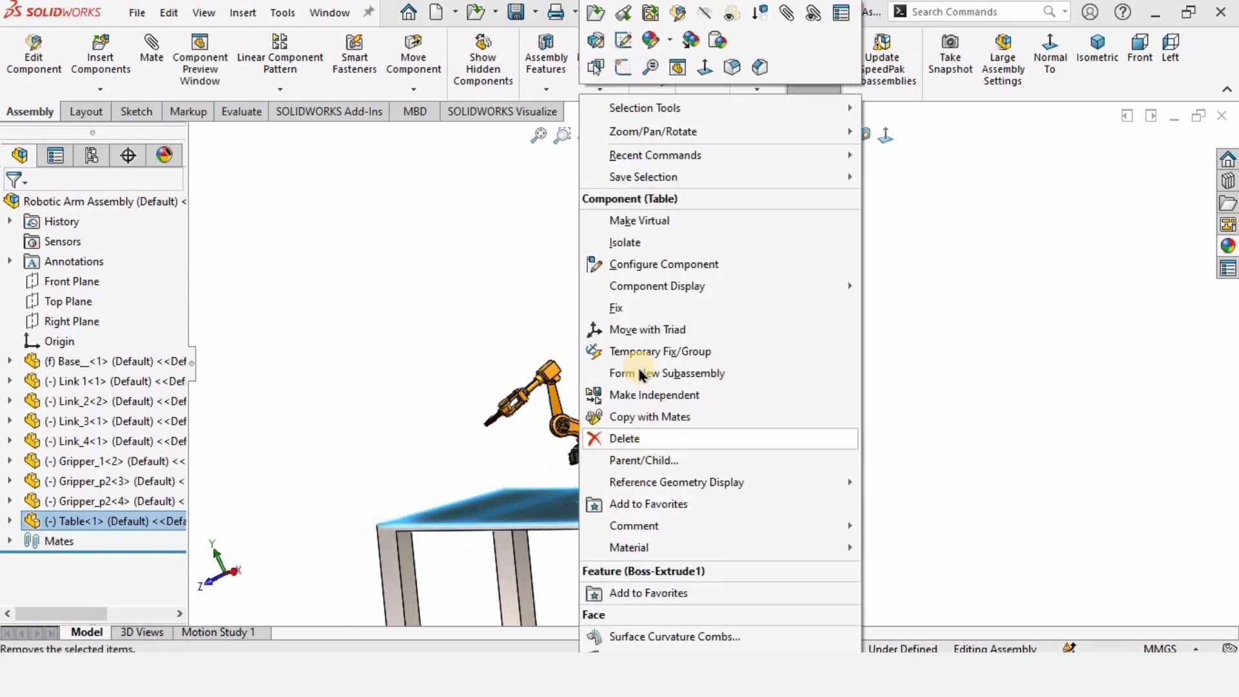
{"action": "left_click", "coordinate": [607, 308]}
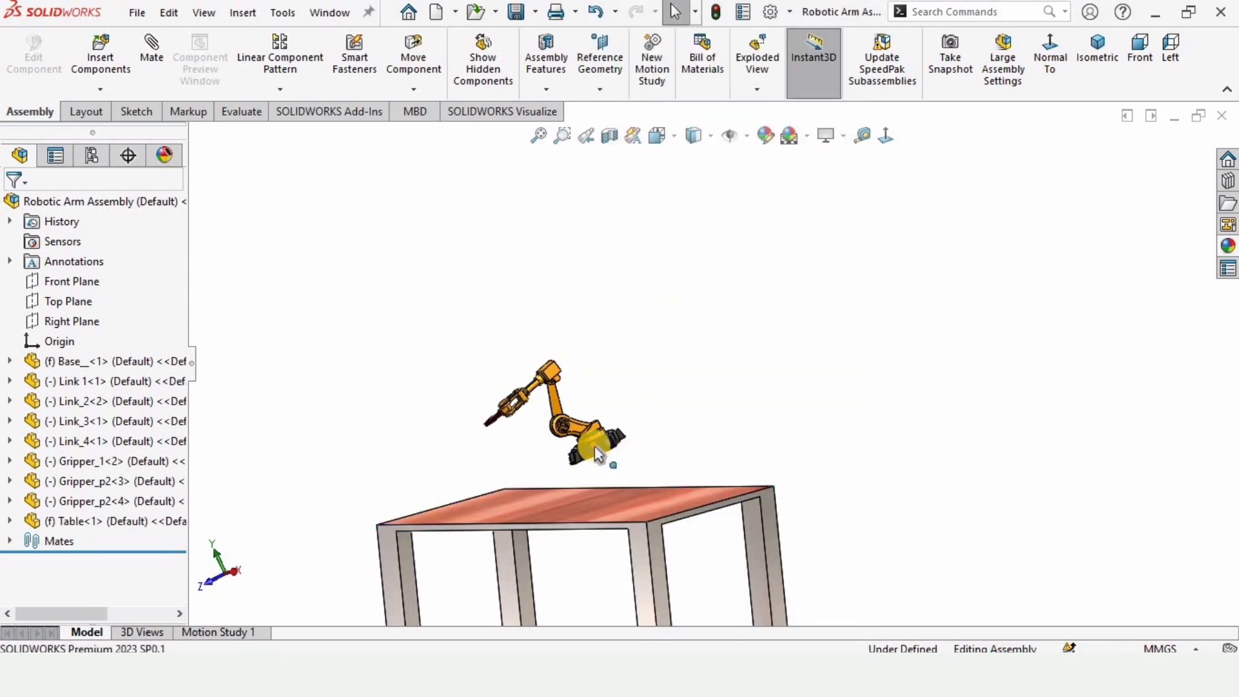
Set the arm's base component to float and move the robotic arm higher above the table
{"action": "scroll", "coordinate": [635, 445], "scroll_direction": "down", "scroll_amount": 5}
{"action": "left_click", "coordinate": [633, 438]}
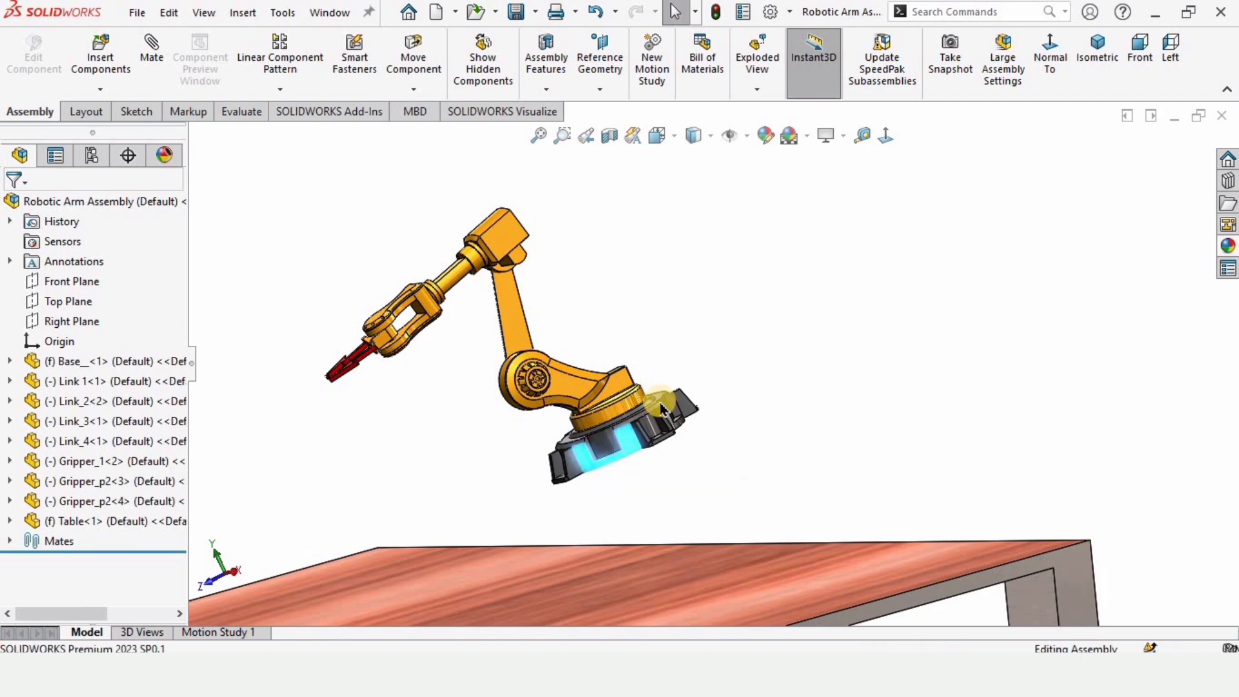
{"action": "right_click", "coordinate": [633, 438]}
{"action": "left_click", "coordinate": [674, 326]}
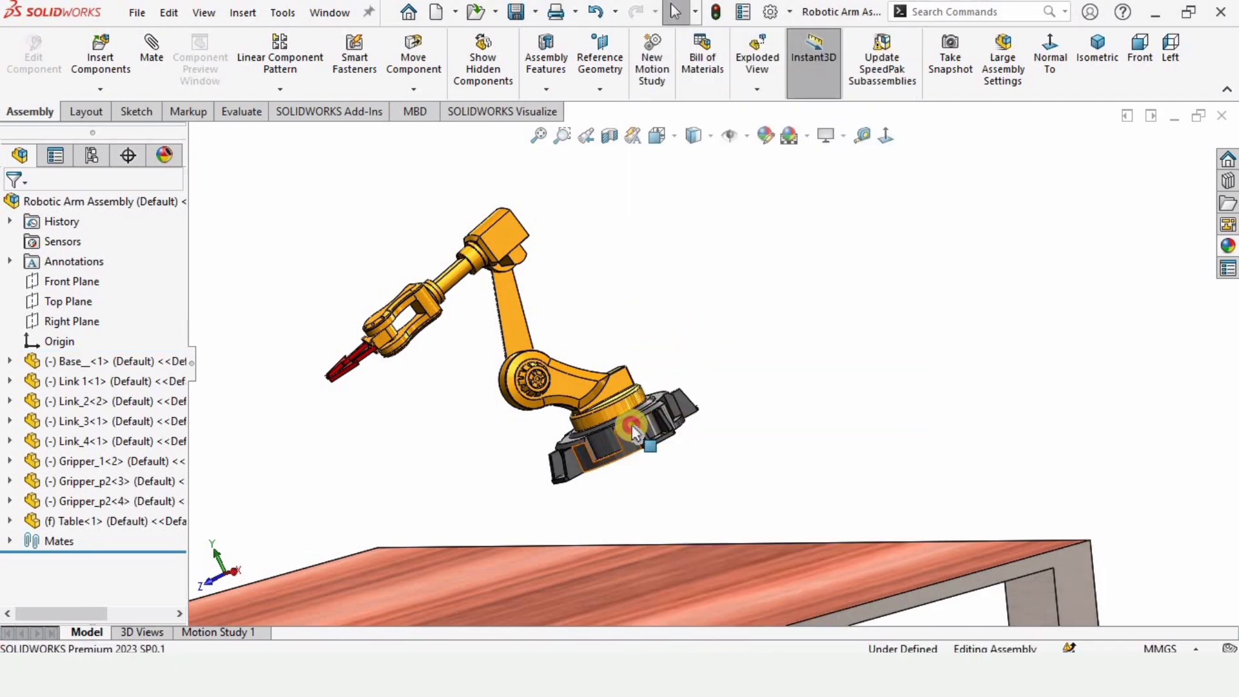
{"action": "left_click_drag", "start_coordinate": [631, 423], "coordinate": [635, 296]}
{"action": "scroll", "coordinate": [539, 542], "scroll_direction": "up", "scroll_amount": 3}
{"action": "middle_click_drag", "start_coordinate": [479, 568], "coordinate": [653, 391], "text": "ctrl"}
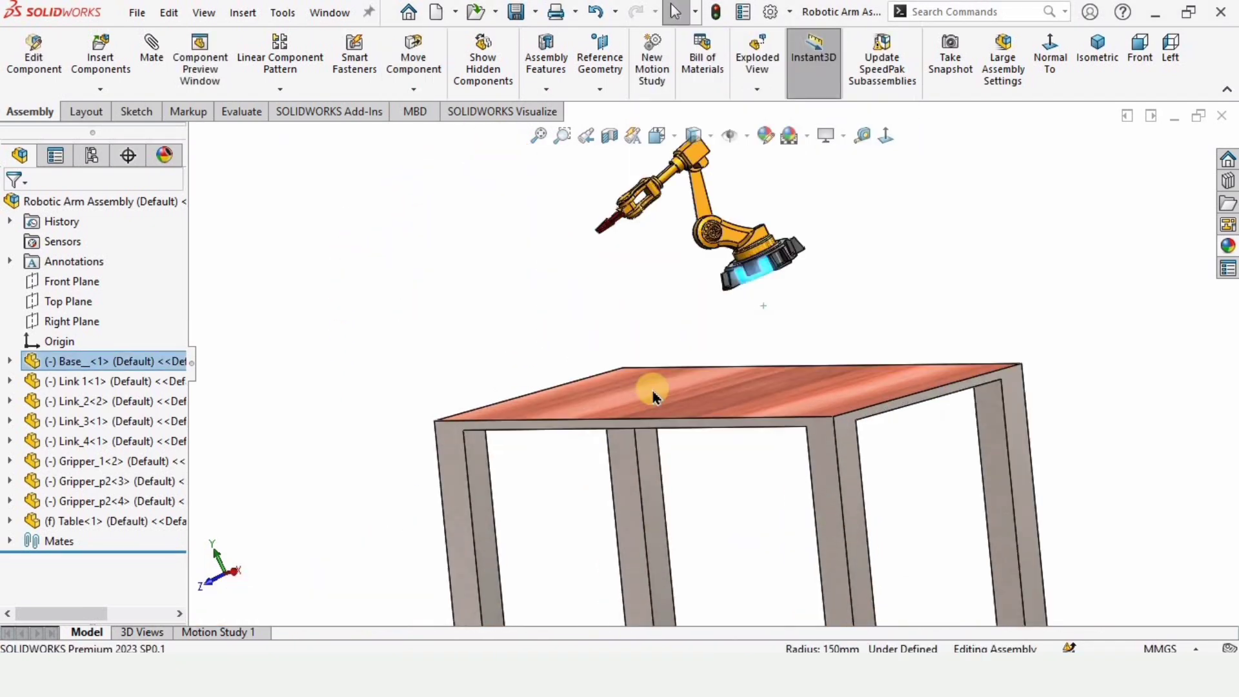
{"action": "left_click", "coordinate": [623, 416]}
{"action": "left_click", "coordinate": [562, 322]}
{"action": "scroll", "coordinate": [726, 271], "scroll_direction": "down", "scroll_amount": 1}
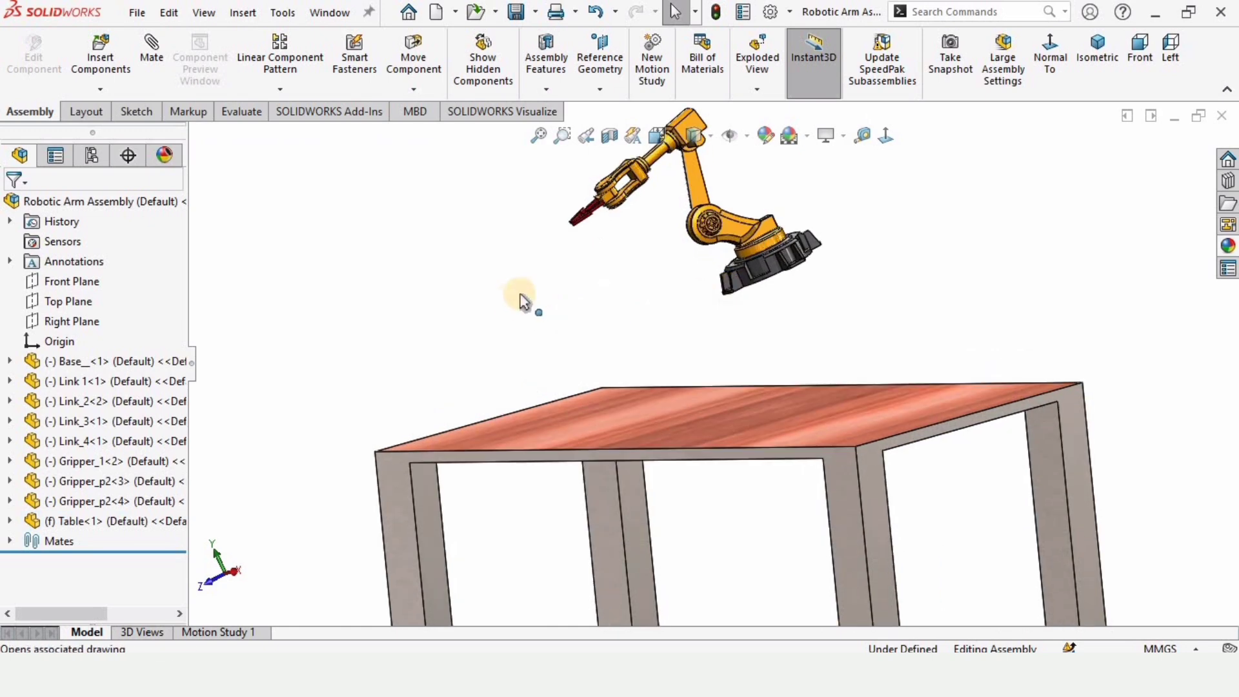
Add a coincident mate between the underside of the arm's base and the table's top face
{"action": "scroll", "coordinate": [700, 287], "scroll_direction": "down", "scroll_amount": 5}
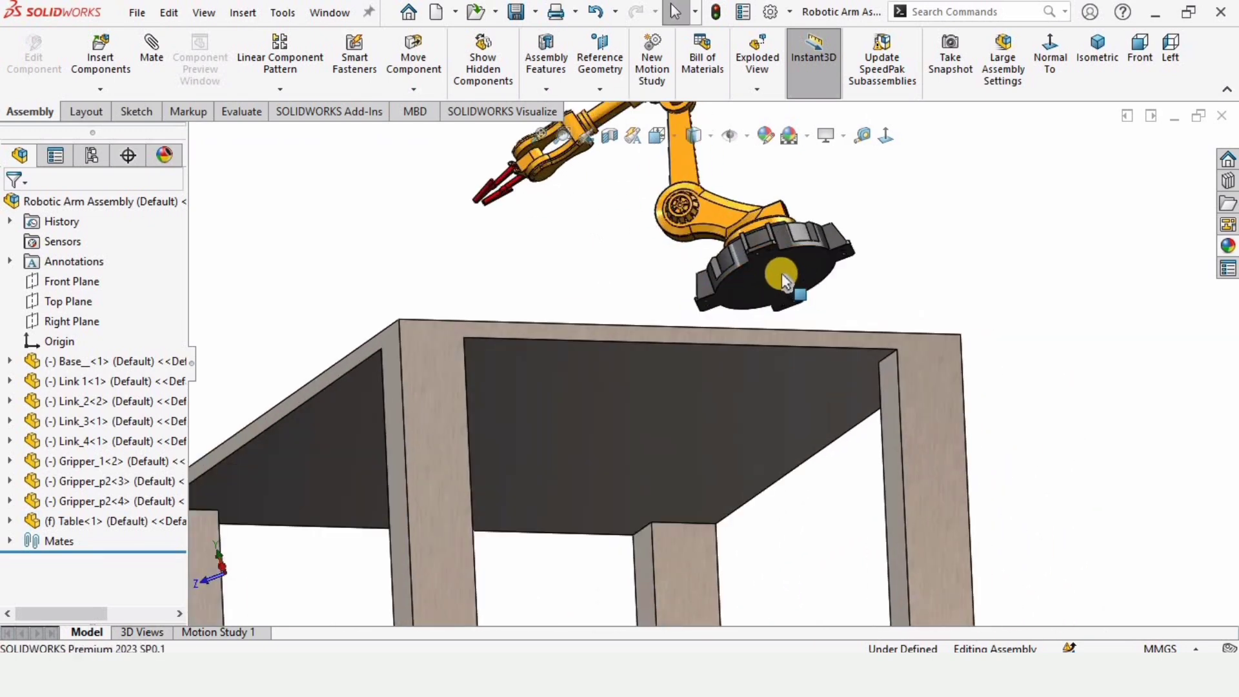
{"action": "left_click", "coordinate": [781, 273]}
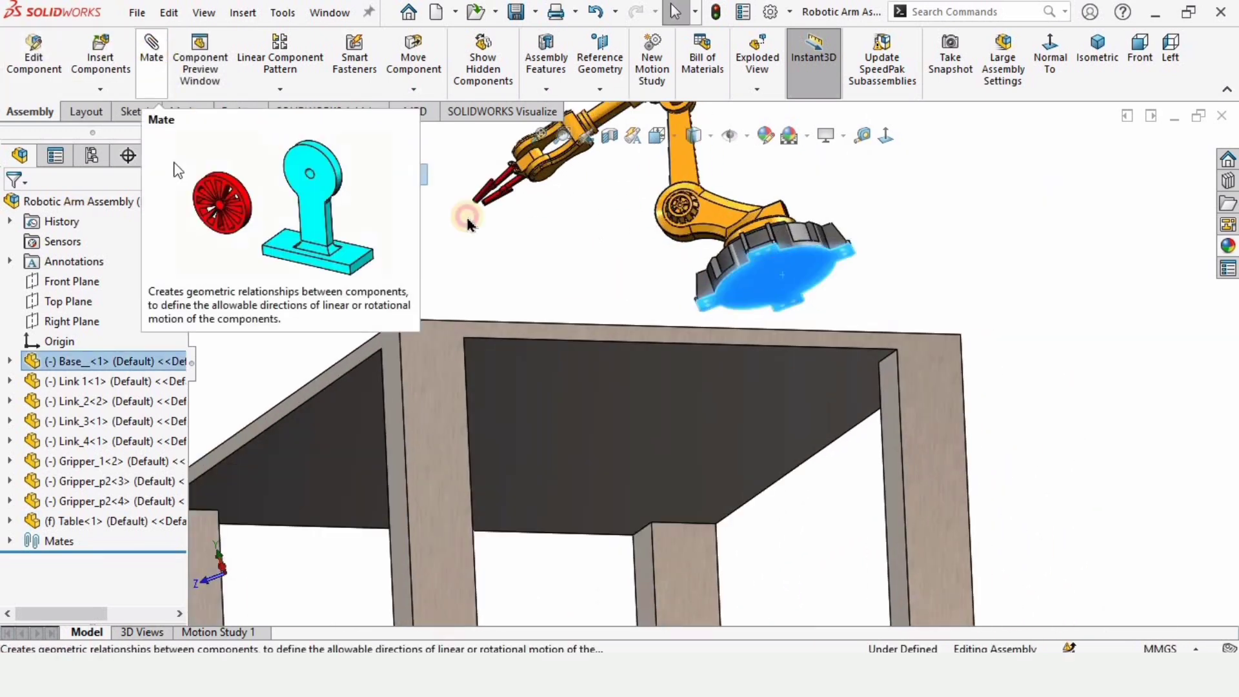
{"action": "left_click", "coordinate": [154, 55]}
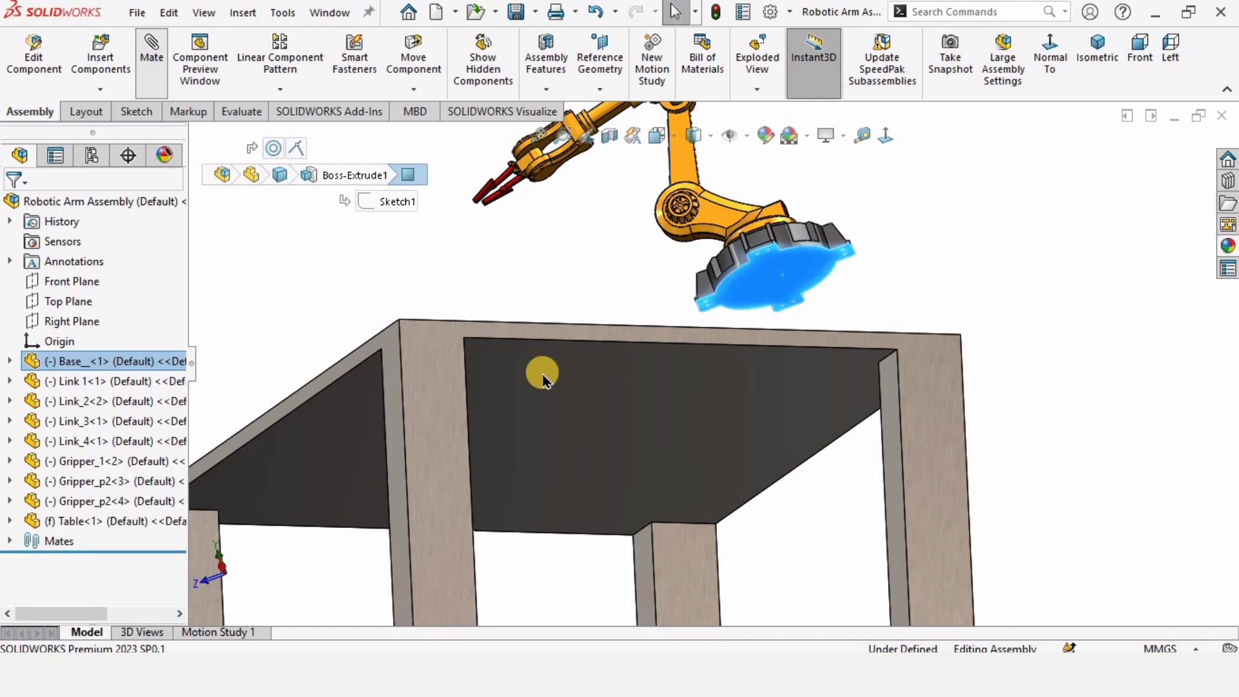
{"action": "scroll", "coordinate": [544, 378], "scroll_direction": "up", "scroll_amount": 2}
{"action": "middle_click_drag", "start_coordinate": [550, 381], "coordinate": [566, 454]}
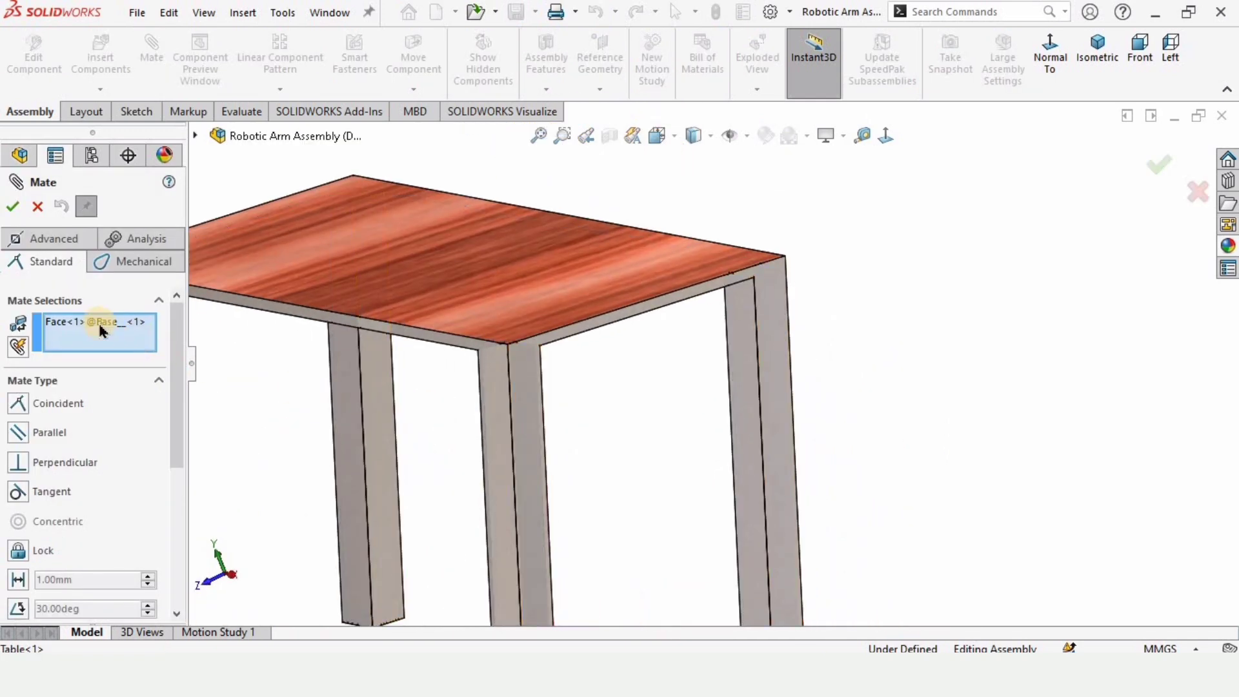
{"action": "scroll", "coordinate": [623, 254], "scroll_direction": "up", "scroll_amount": 4}
{"action": "scroll", "coordinate": [609, 300], "scroll_direction": "down", "scroll_amount": 2}
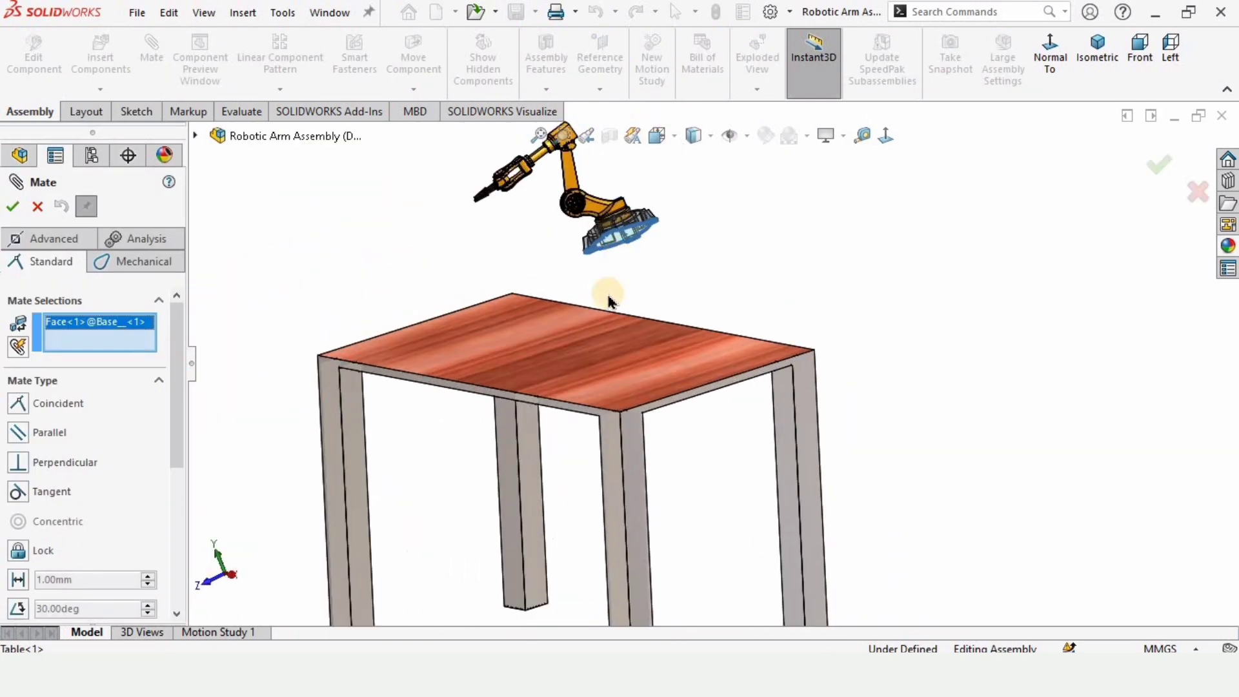
{"action": "left_click", "coordinate": [550, 360]}
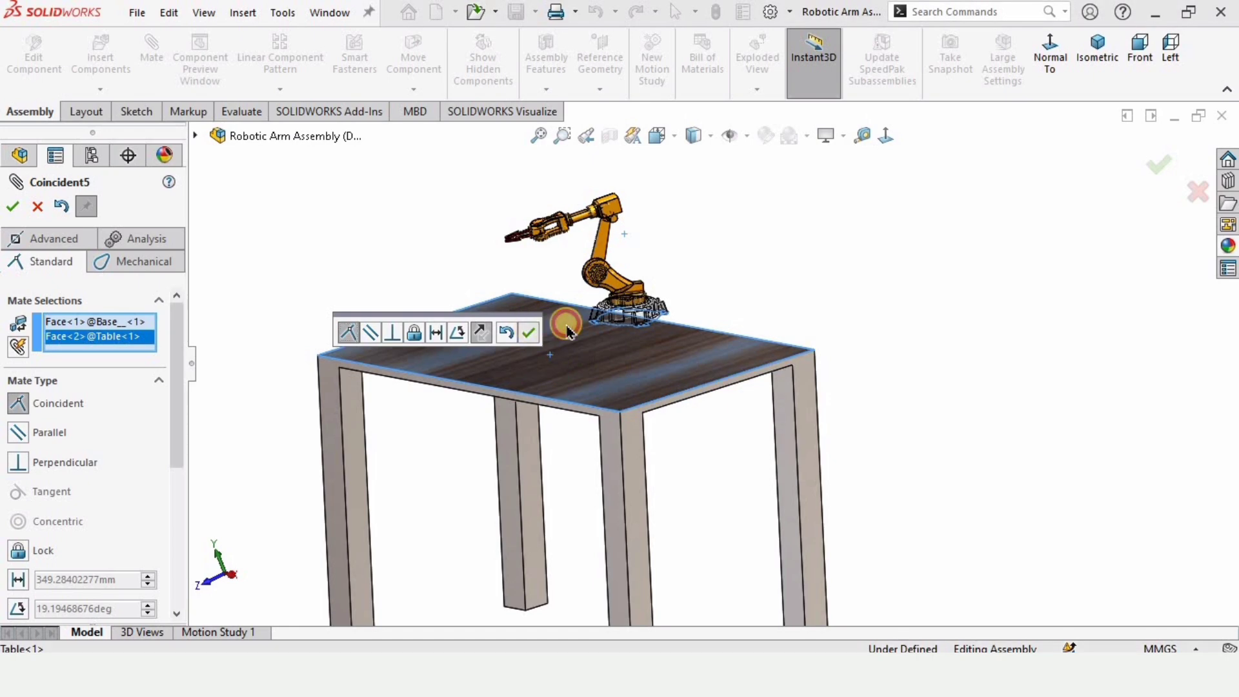
{"action": "left_click", "coordinate": [529, 332]}
{"action": "middle_click_drag", "start_coordinate": [581, 271], "coordinate": [594, 243]}
{"action": "scroll", "coordinate": [564, 205], "scroll_direction": "down", "scroll_amount": 3}
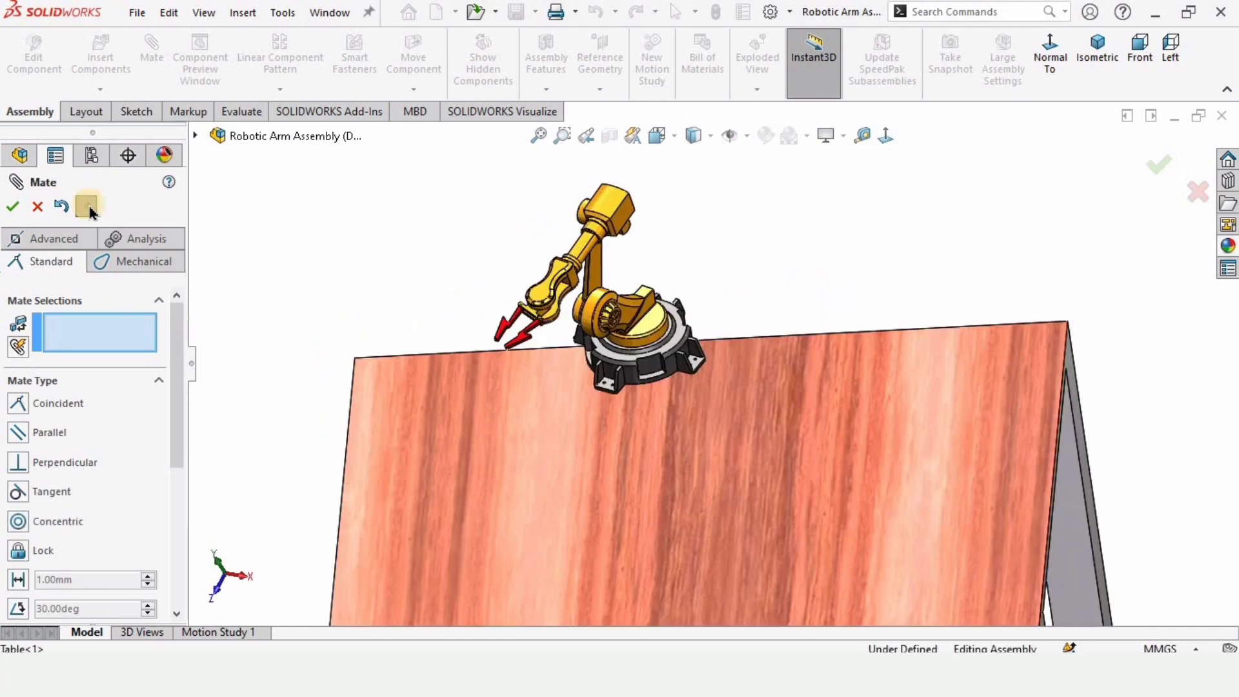
{"action": "key", "text": "Escape"}
Slide the robotic arm's base across the tabletop from the table's edge to its middle area
{"action": "left_click_drag", "start_coordinate": [640, 355], "coordinate": [671, 485]}
{"action": "scroll", "coordinate": [666, 509], "scroll_direction": "down", "scroll_amount": 2}
{"action": "scroll", "coordinate": [684, 413], "scroll_direction": "up", "scroll_amount": 2}
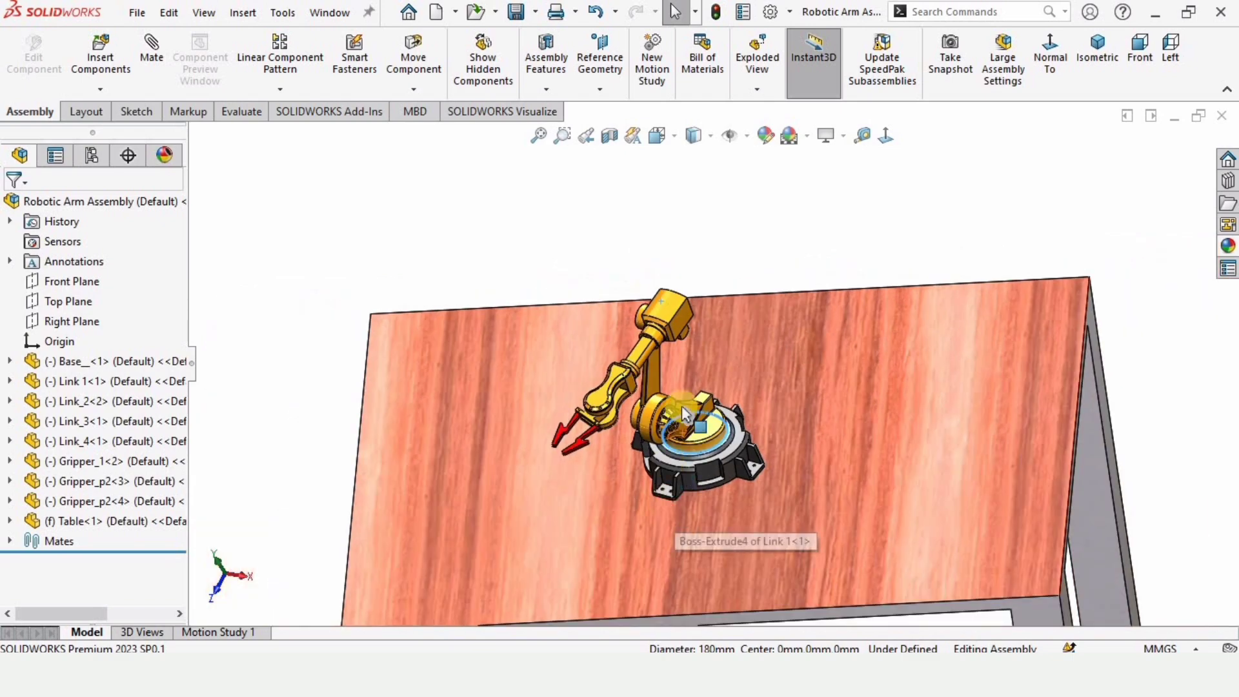
{"action": "middle_click_drag", "start_coordinate": [684, 413], "coordinate": [598, 481]}
{"action": "left_click_drag", "start_coordinate": [614, 449], "coordinate": [615, 423]}
{"action": "middle_click_drag", "start_coordinate": [474, 375], "coordinate": [638, 305]}
Start an advanced Width mate with the Centered constraint and clear the stray table face from the width selections
{"action": "scroll", "coordinate": [567, 311], "scroll_direction": "down", "scroll_amount": 3}
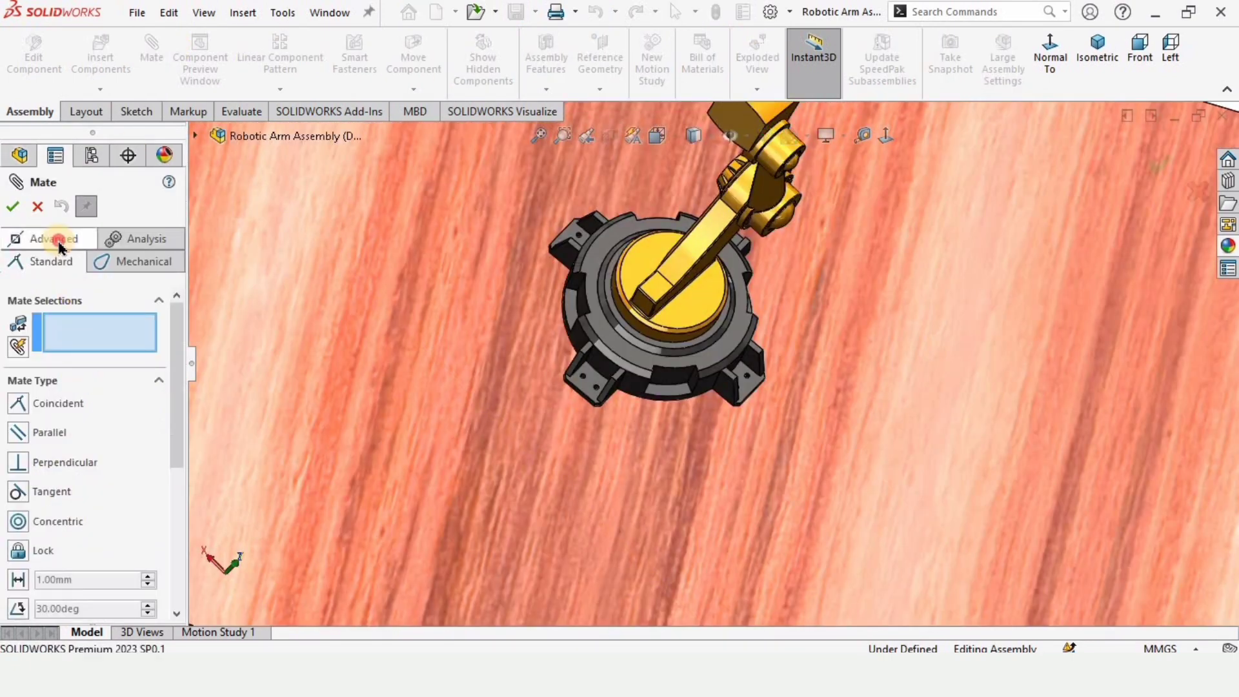
{"action": "left_click", "coordinate": [56, 240]}
{"action": "left_click", "coordinate": [47, 457]}
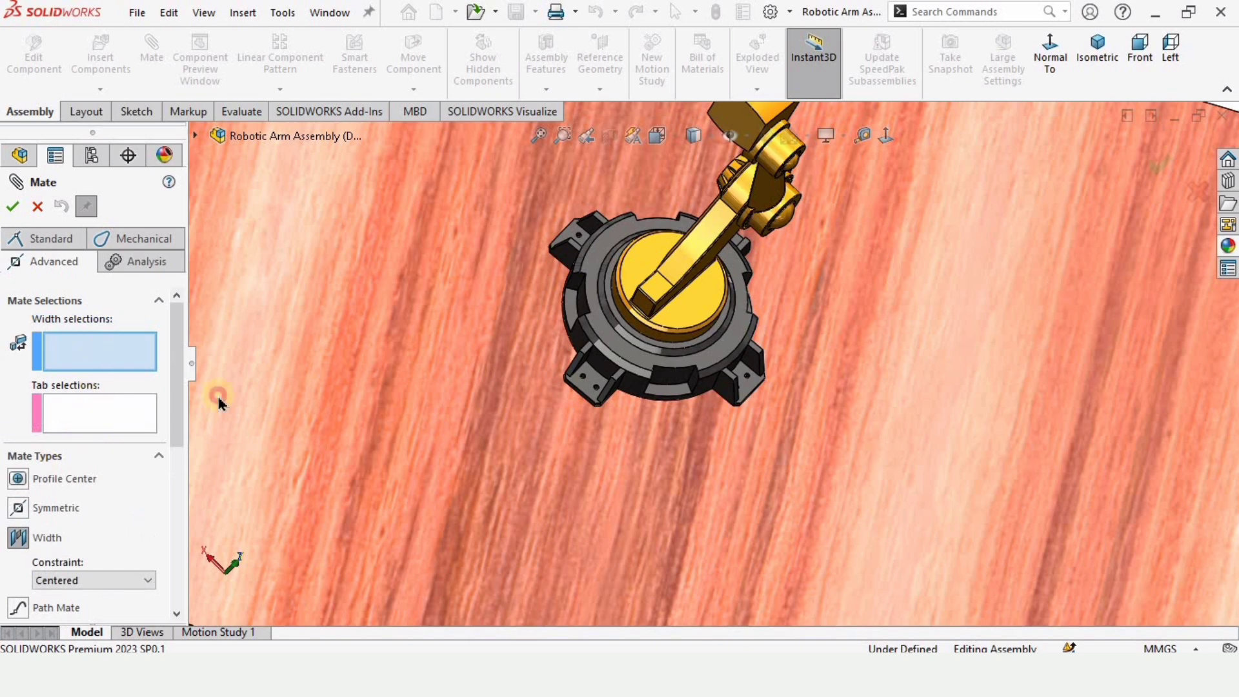
{"action": "left_click", "coordinate": [106, 348]}
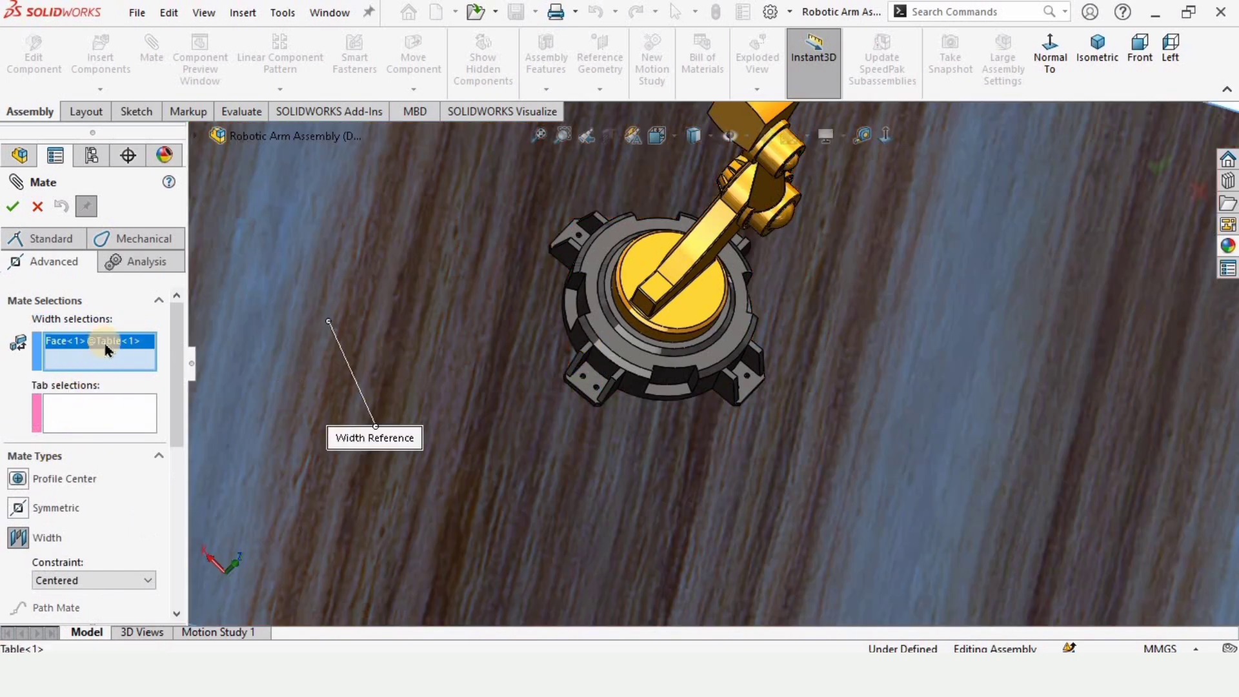
{"action": "key", "text": "Delete"}
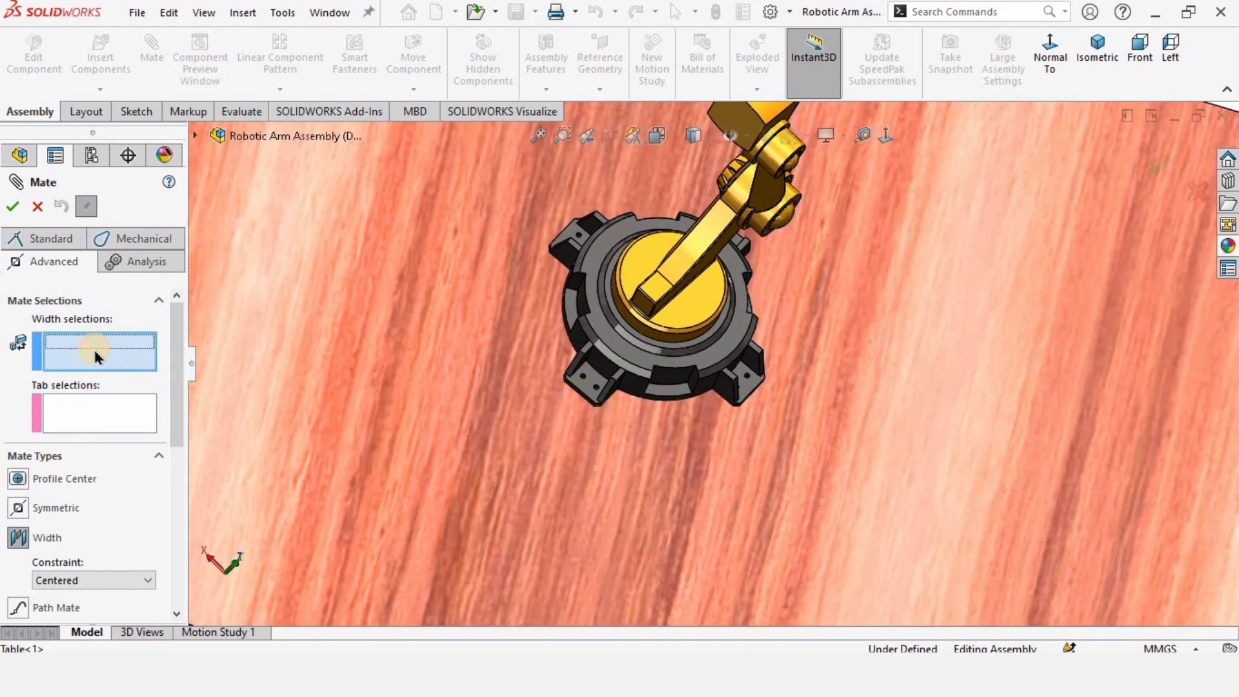
Set the two outer side faces of one mounting foot on the arm's base as the width selections
{"action": "middle_click_drag", "start_coordinate": [599, 291], "coordinate": [564, 288]}
{"action": "scroll", "coordinate": [563, 288], "scroll_direction": "down", "scroll_amount": 3}
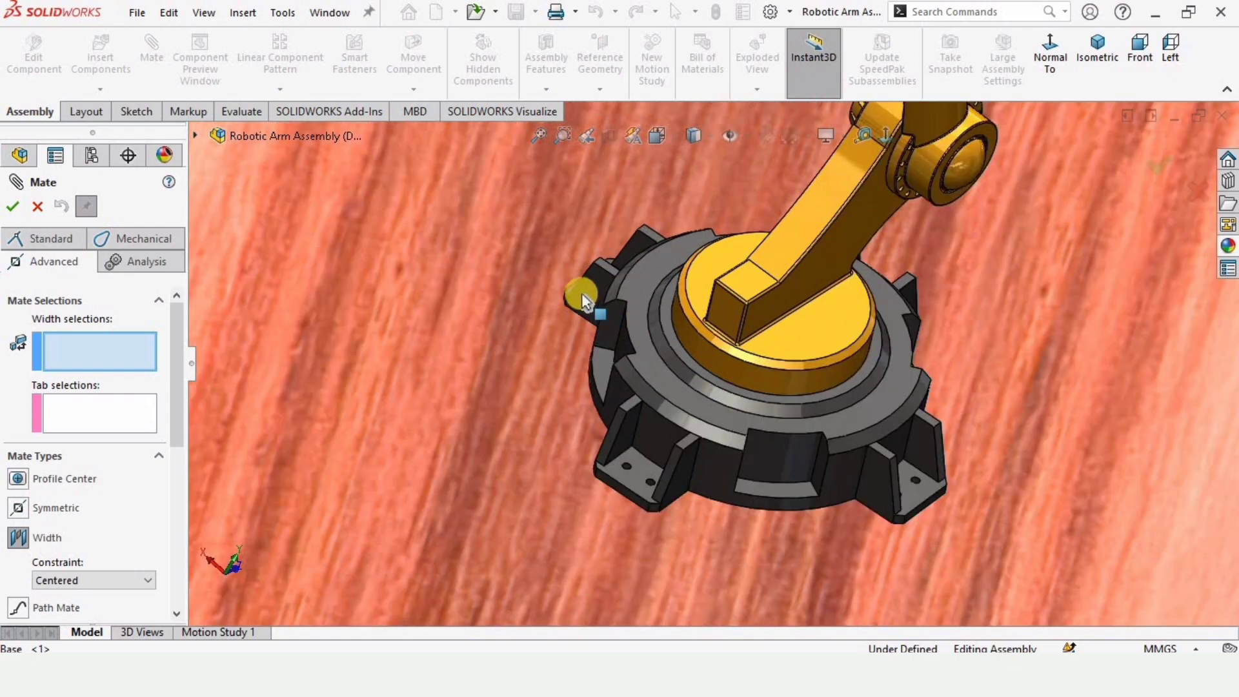
{"action": "left_click", "coordinate": [588, 287]}
{"action": "scroll", "coordinate": [629, 318], "scroll_direction": "up", "scroll_amount": 10}
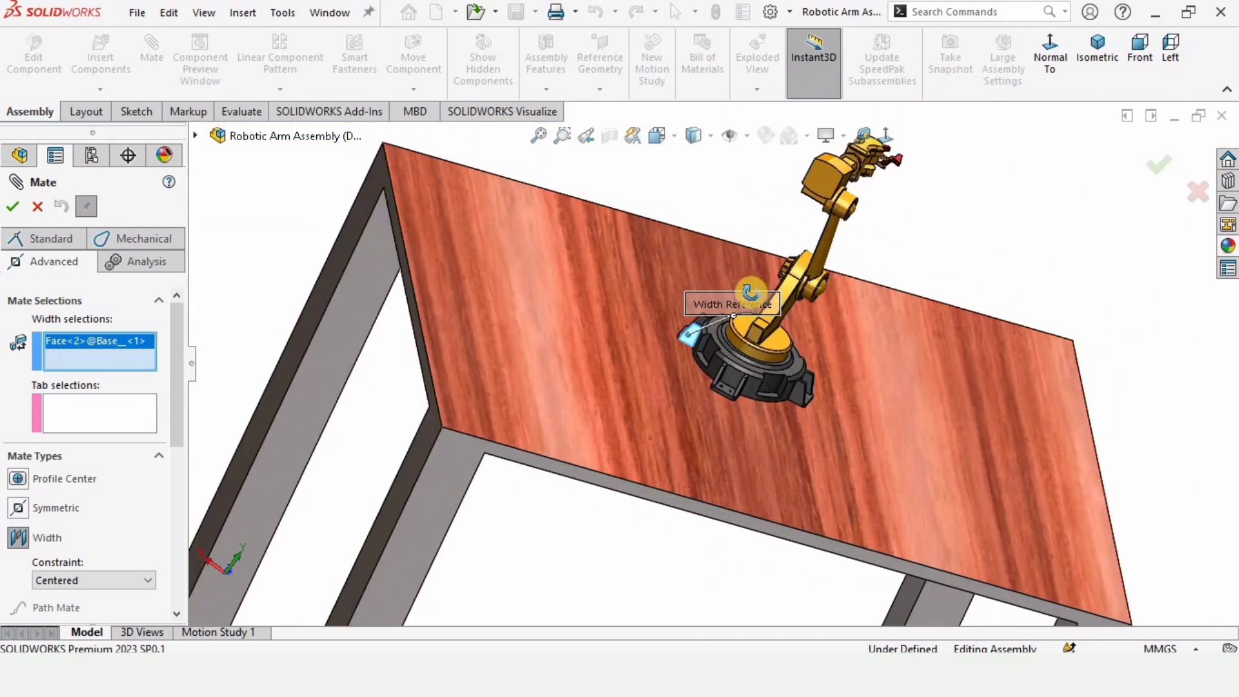
{"action": "middle_click_drag", "start_coordinate": [645, 310], "coordinate": [716, 404]}
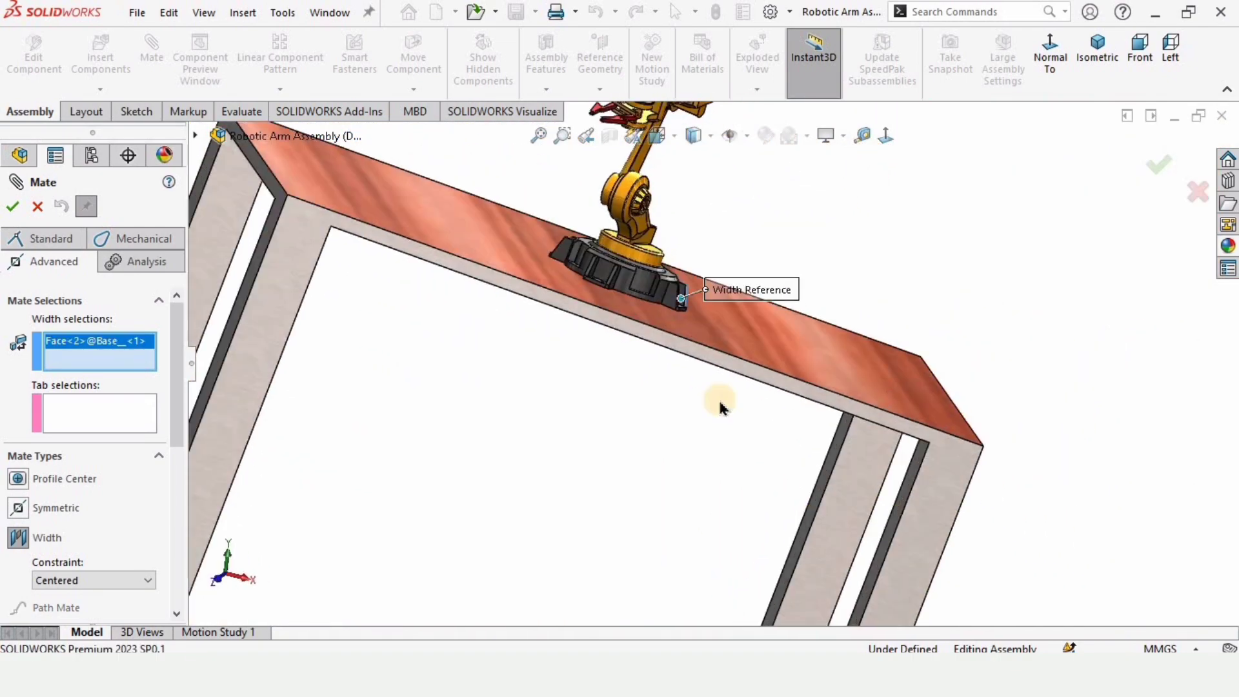
{"action": "scroll", "coordinate": [672, 252], "scroll_direction": "down", "scroll_amount": 6}
{"action": "left_click", "coordinate": [605, 250]}
{"action": "middle_click_drag", "start_coordinate": [605, 250], "coordinate": [636, 319]}
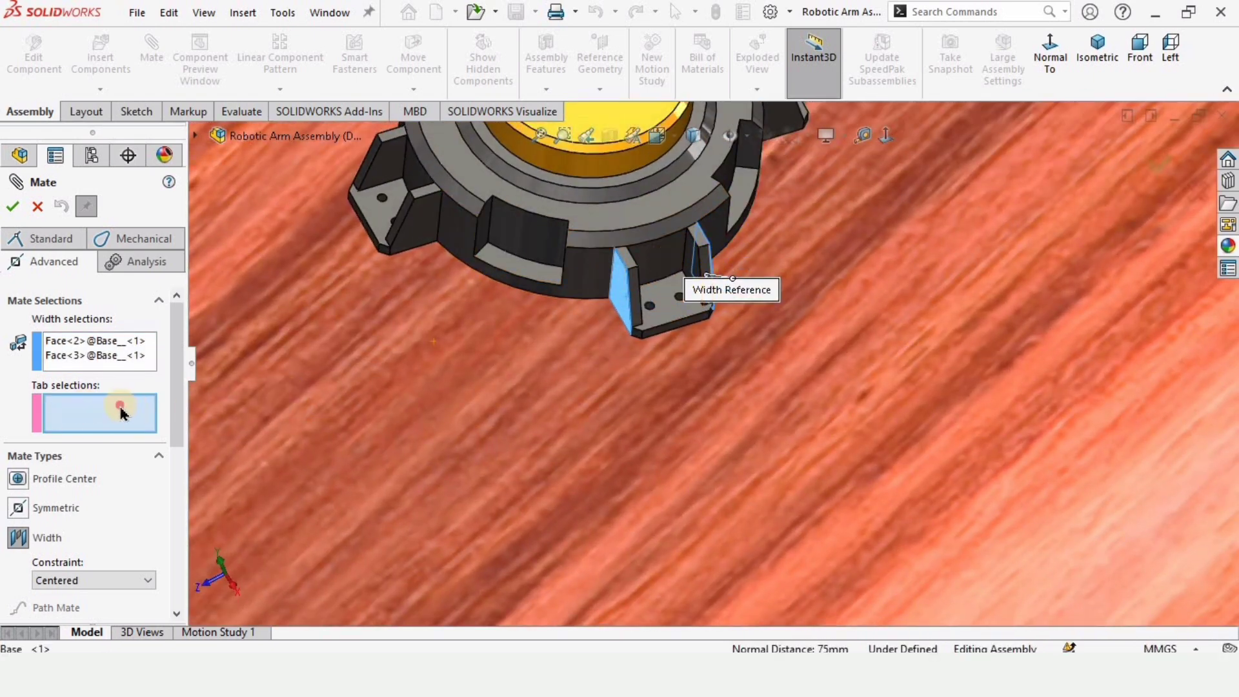
Set the table's two opposite long side faces as tab selections and apply the centered width mate
{"action": "scroll", "coordinate": [535, 452], "scroll_direction": "up", "scroll_amount": 4}
{"action": "scroll", "coordinate": [452, 495], "scroll_direction": "down", "scroll_amount": 2}
{"action": "middle_click_drag", "start_coordinate": [406, 431], "coordinate": [404, 443]}
{"action": "scroll", "coordinate": [404, 441], "scroll_direction": "up", "scroll_amount": 1}
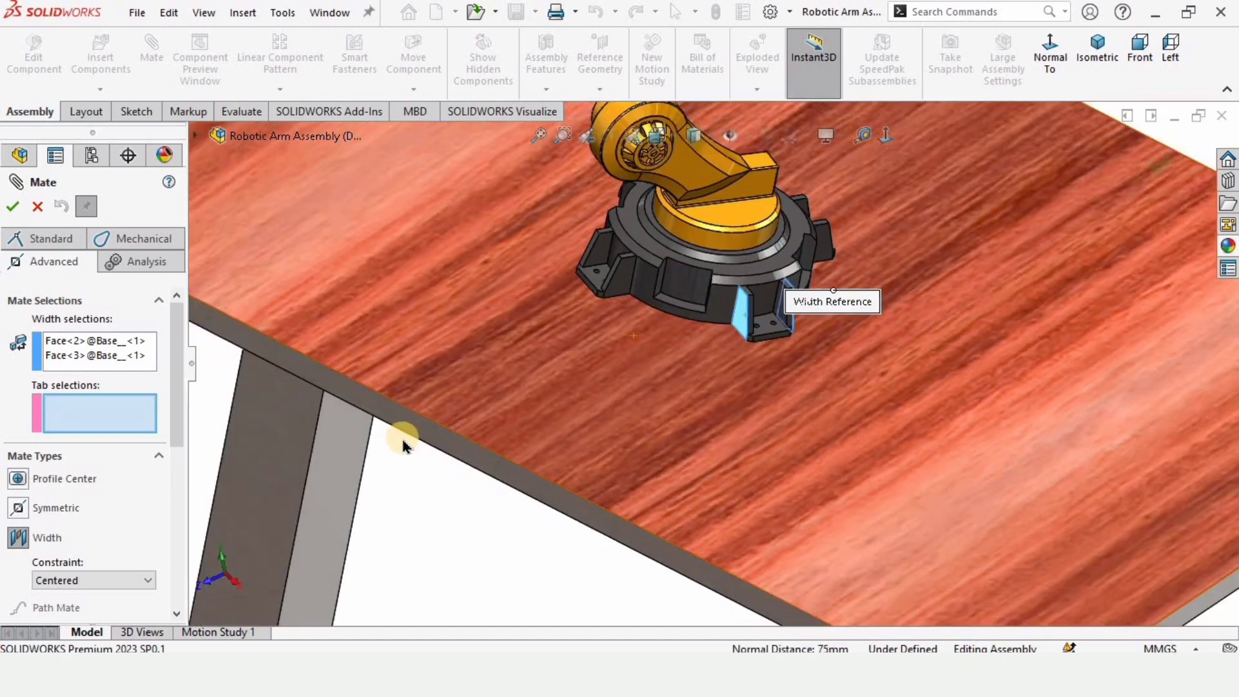
{"action": "scroll", "coordinate": [404, 440], "scroll_direction": "down", "scroll_amount": 2}
{"action": "scroll", "coordinate": [660, 334], "scroll_direction": "up", "scroll_amount": 4}
{"action": "scroll", "coordinate": [678, 396], "scroll_direction": "down", "scroll_amount": 5}
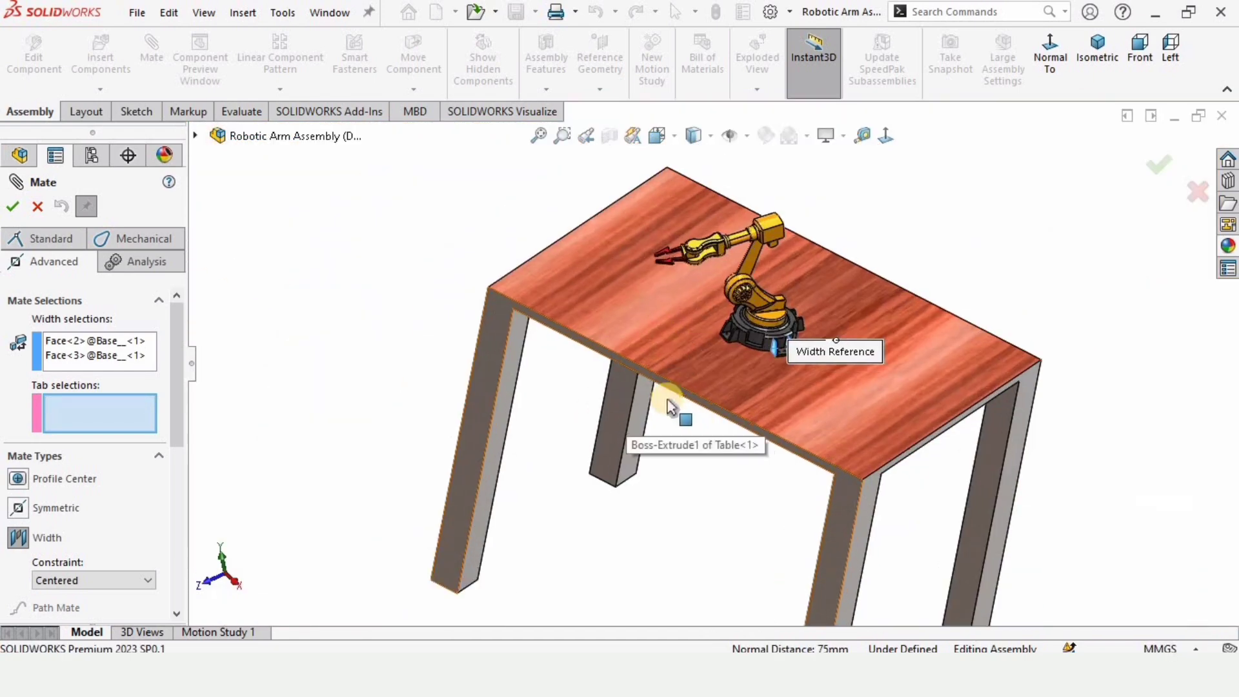
{"action": "left_click", "coordinate": [690, 420]}
{"action": "scroll", "coordinate": [674, 416], "scroll_direction": "up", "scroll_amount": 5}
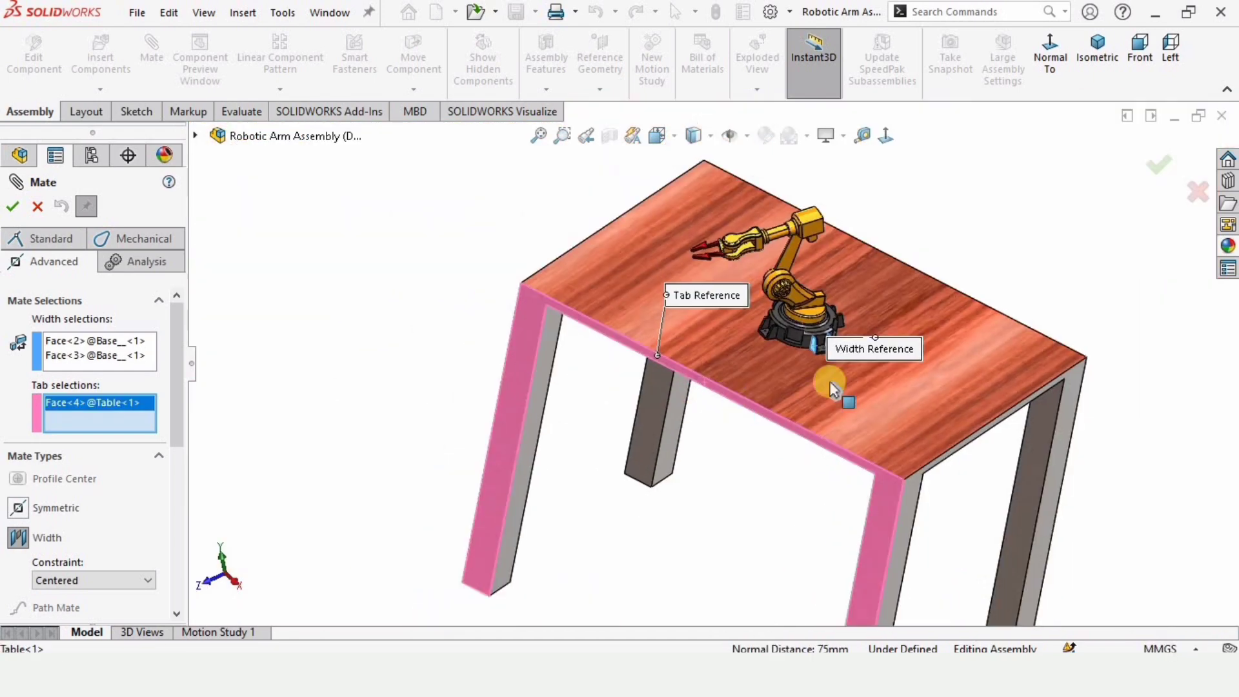
{"action": "middle_click_drag", "start_coordinate": [783, 309], "coordinate": [877, 340]}
{"action": "scroll", "coordinate": [939, 342], "scroll_direction": "down", "scroll_amount": 3}
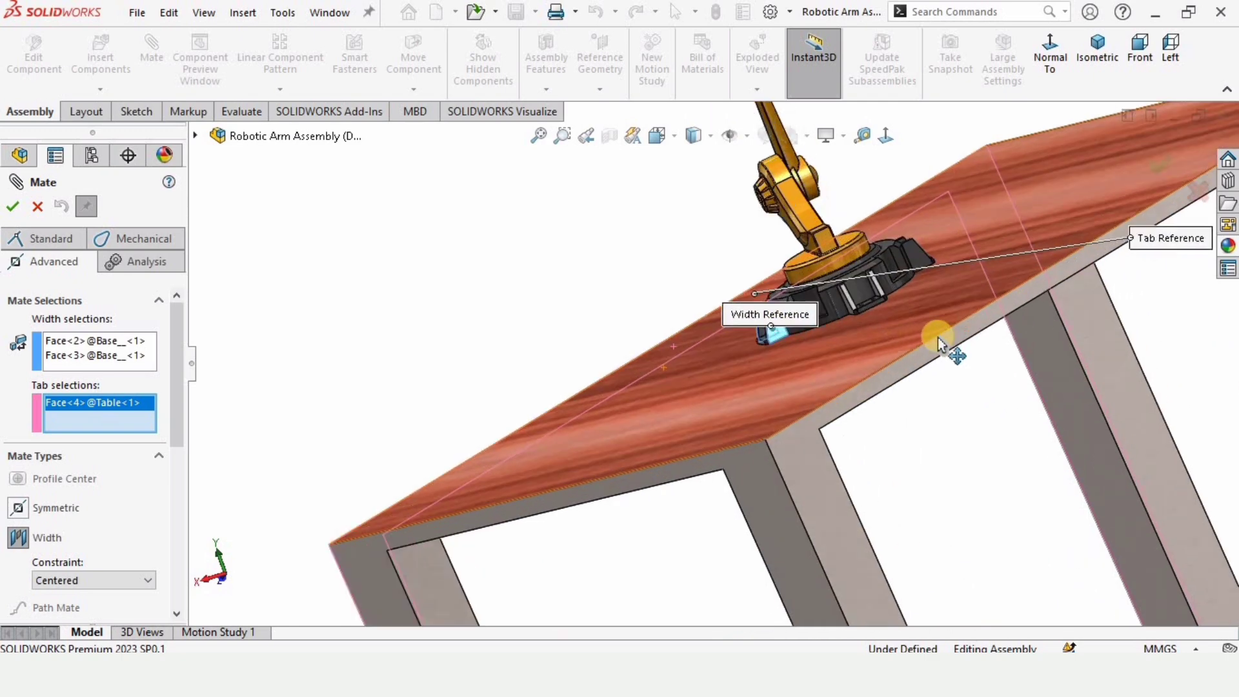
{"action": "left_click", "coordinate": [961, 338]}
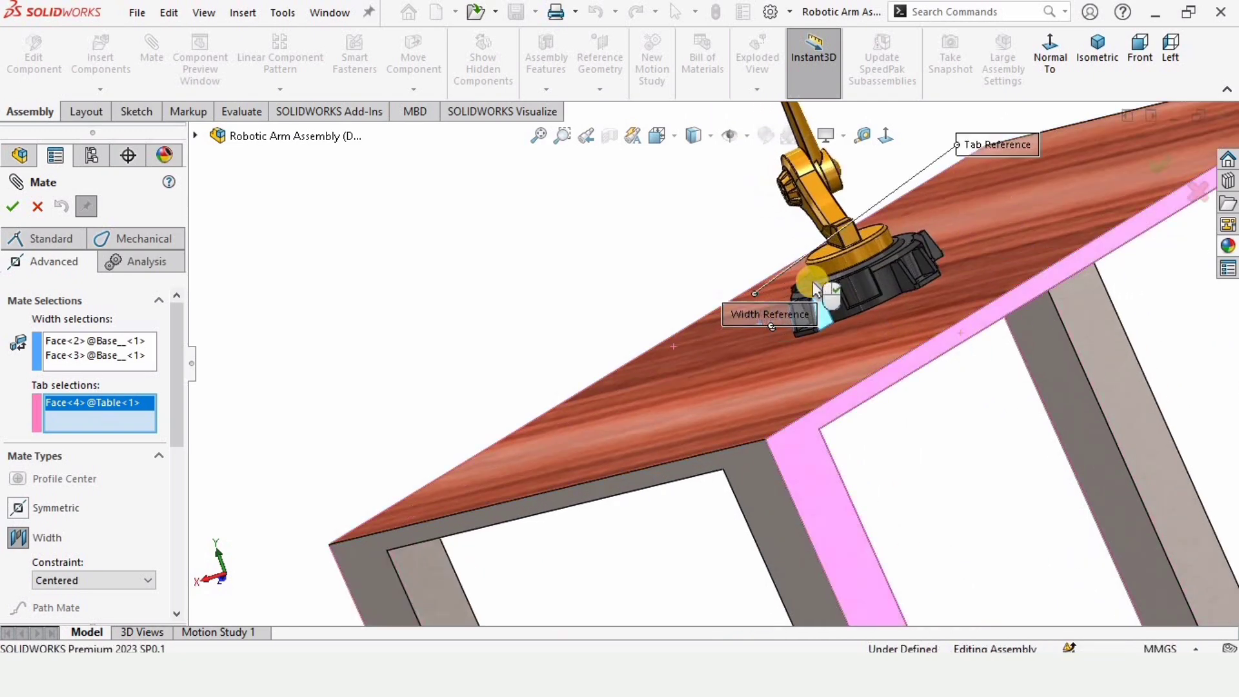
{"action": "scroll", "coordinate": [955, 342], "scroll_direction": "up", "scroll_amount": 3}
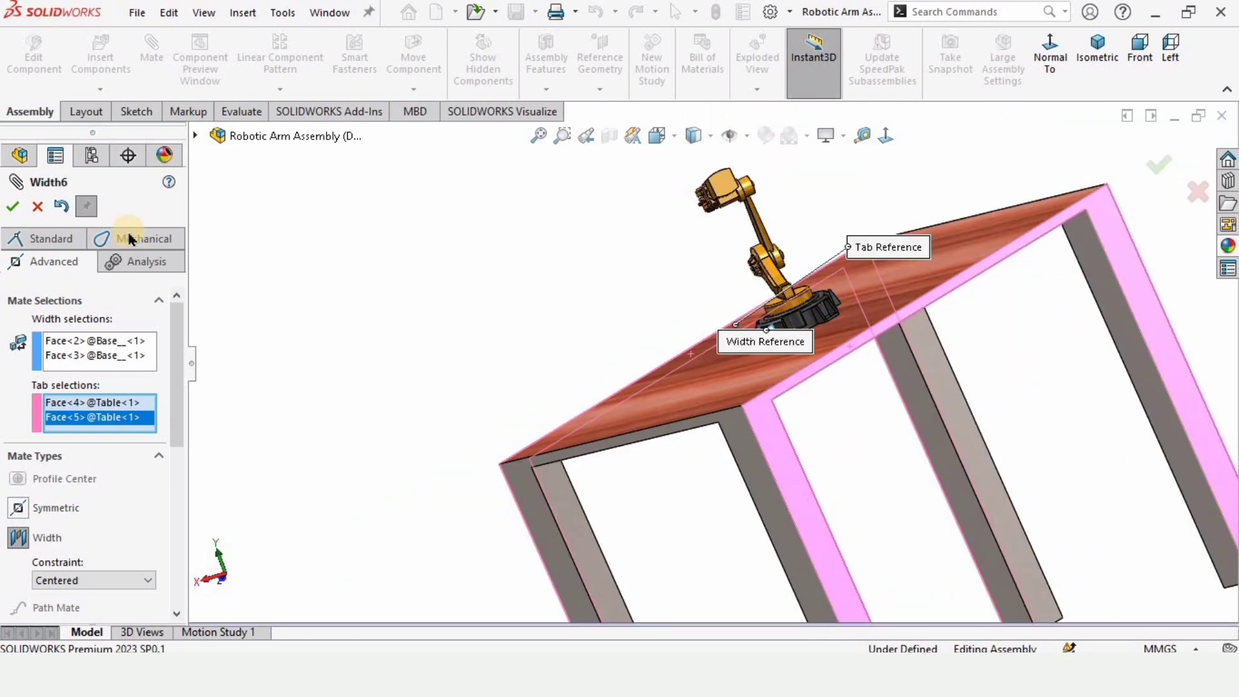
{"action": "left_click", "coordinate": [13, 206]}
Finish mating and slide the robotic arm along the tabletop's length to test its remaining freedom
{"action": "middle_click_drag", "start_coordinate": [594, 243], "coordinate": [849, 295]}
{"action": "scroll", "coordinate": [844, 369], "scroll_direction": "down", "scroll_amount": 3}
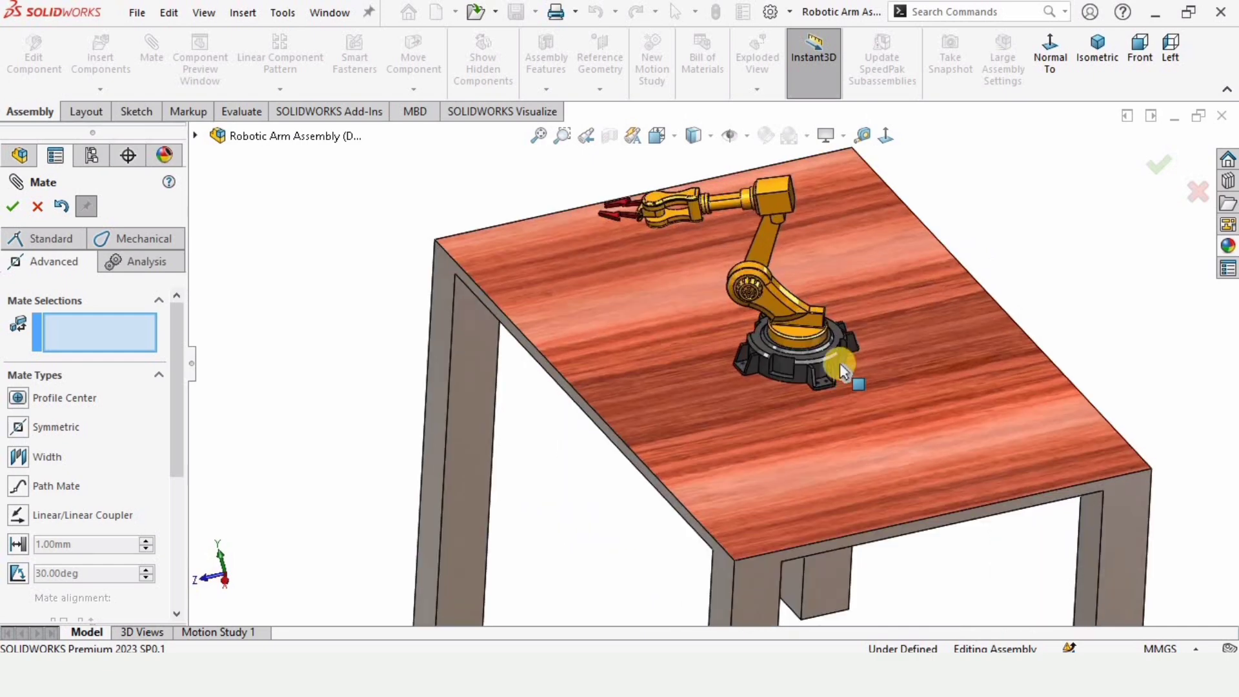
{"action": "key", "text": "Escape"}
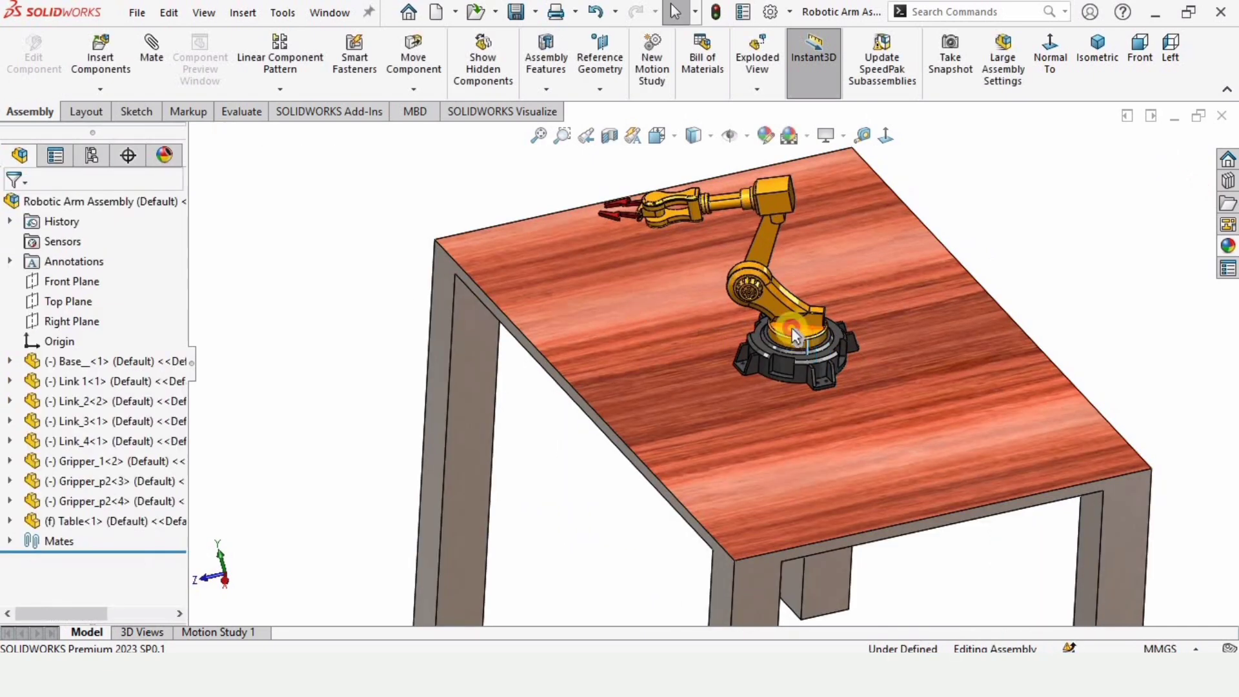
{"action": "left_click_drag", "start_coordinate": [765, 284], "coordinate": [680, 343]}
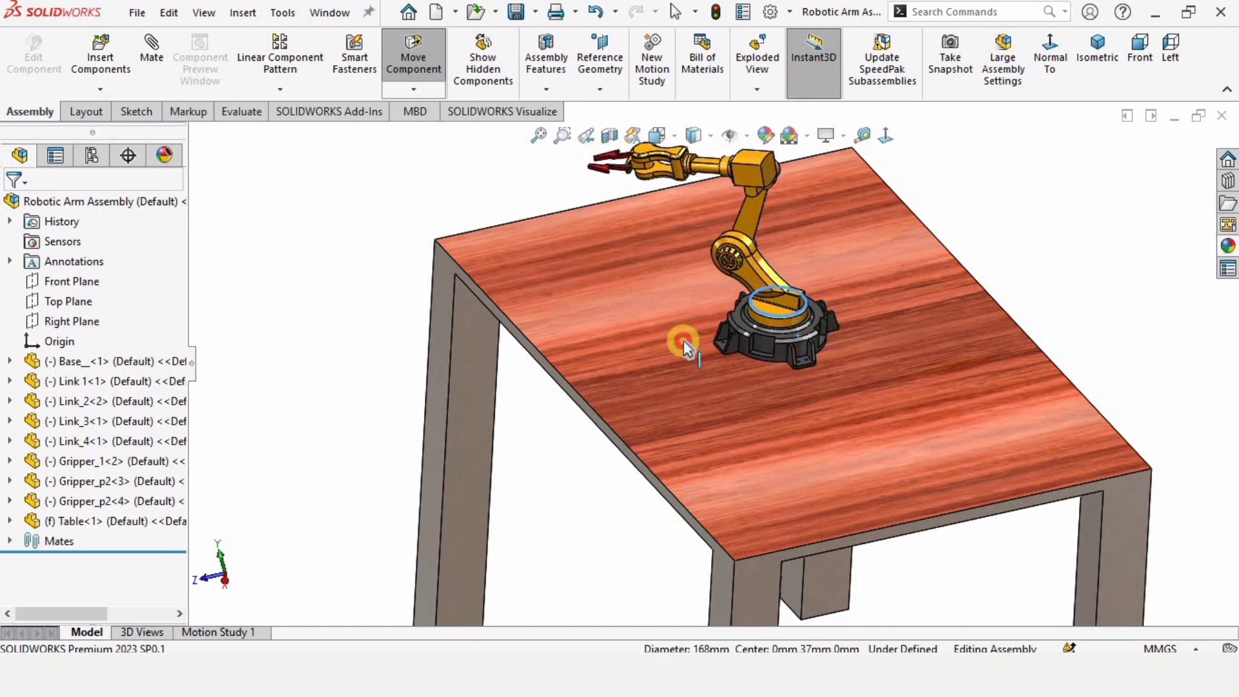
Start a second centered Width mate and set the outer end faces of two opposite feet on the arm's base as width selections
{"action": "scroll", "coordinate": [766, 360], "scroll_direction": "down", "scroll_amount": 10}
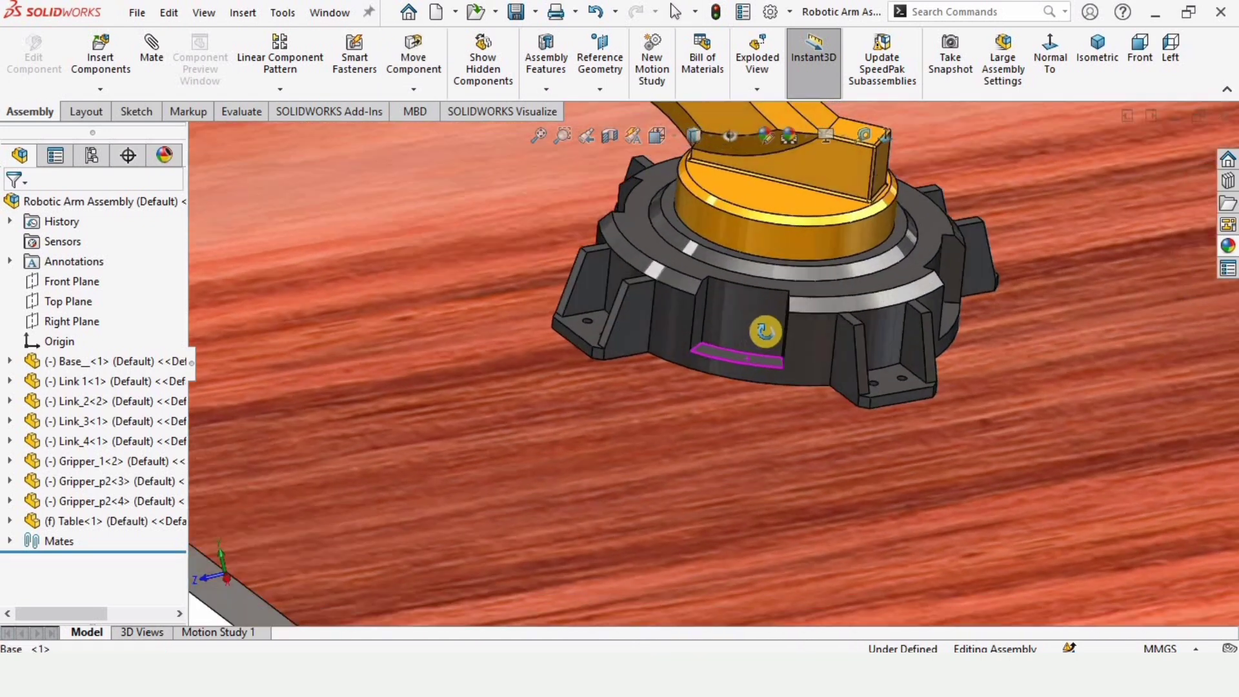
{"action": "middle_click_drag", "start_coordinate": [765, 331], "coordinate": [770, 331]}
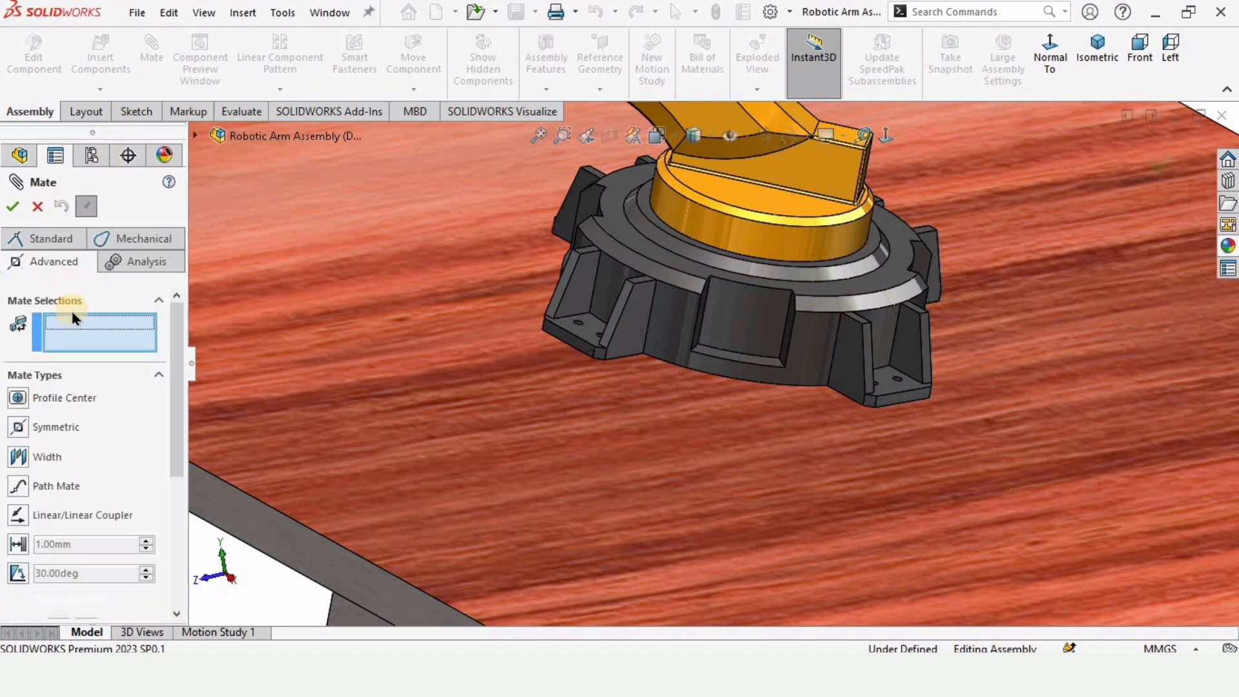
{"action": "left_click", "coordinate": [48, 458]}
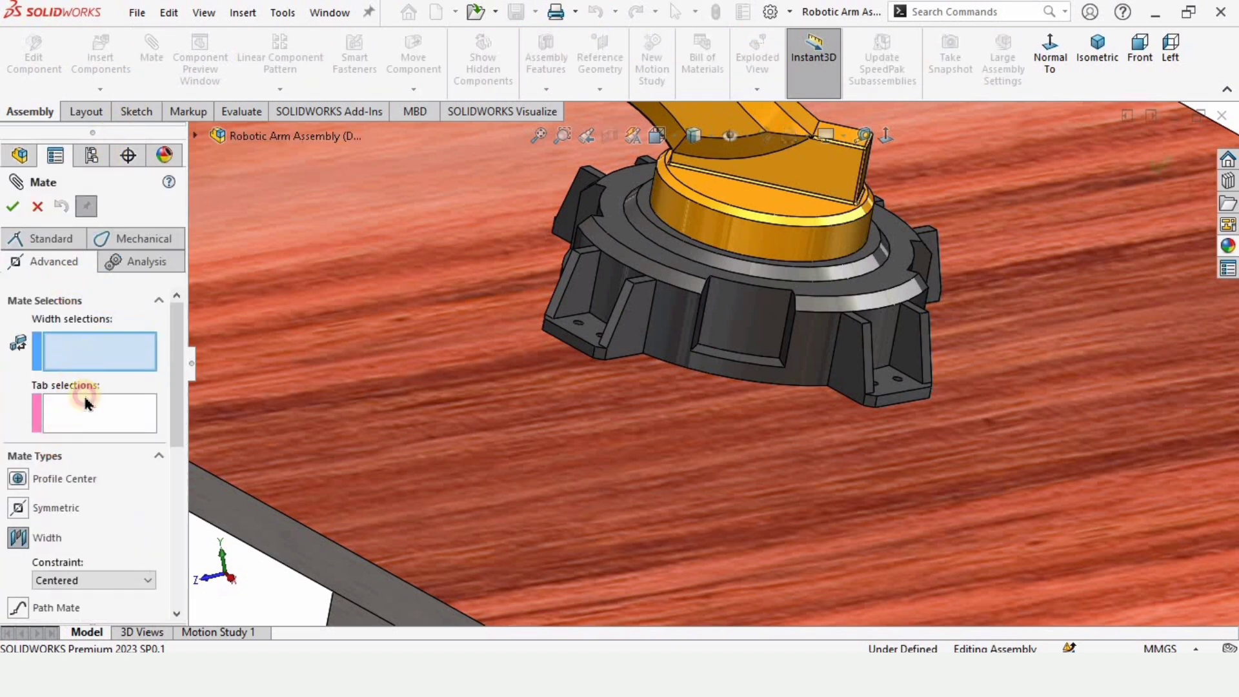
{"action": "left_click", "coordinate": [88, 347]}
{"action": "scroll", "coordinate": [873, 396], "scroll_direction": "down", "scroll_amount": 3}
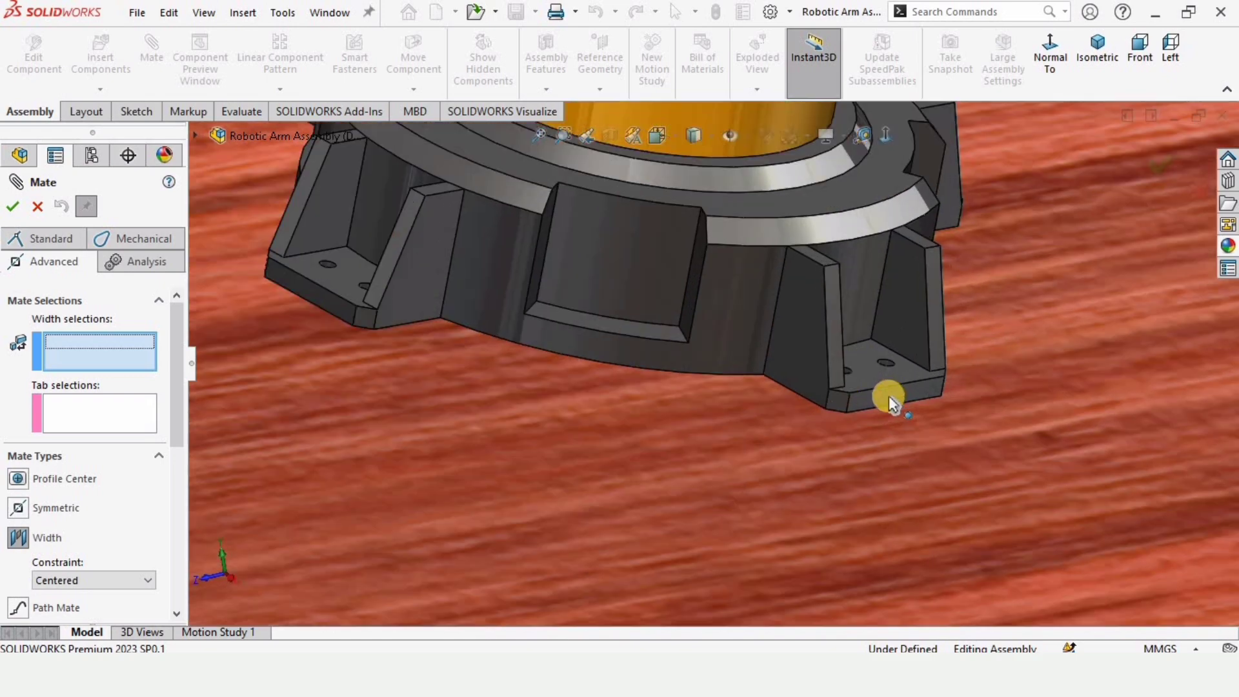
{"action": "left_click", "coordinate": [892, 403]}
{"action": "scroll", "coordinate": [782, 379], "scroll_direction": "up", "scroll_amount": 6}
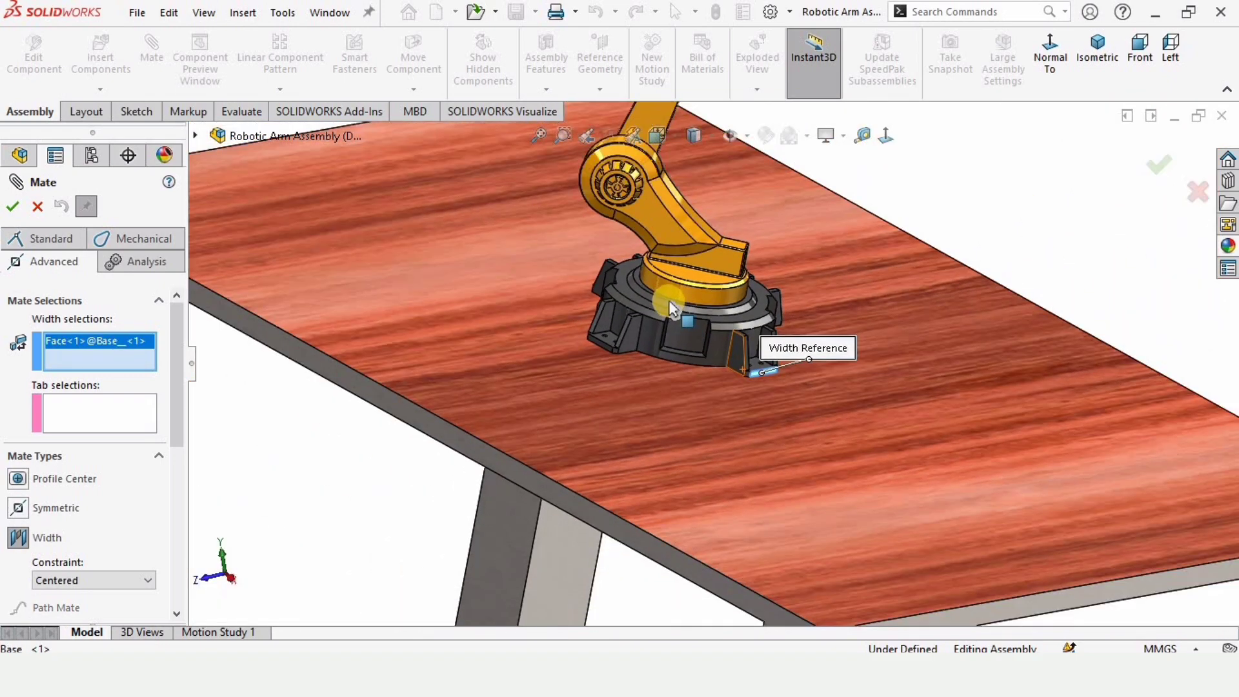
{"action": "middle_click_drag", "start_coordinate": [675, 298], "coordinate": [603, 377]}
{"action": "scroll", "coordinate": [602, 361], "scroll_direction": "down", "scroll_amount": 5}
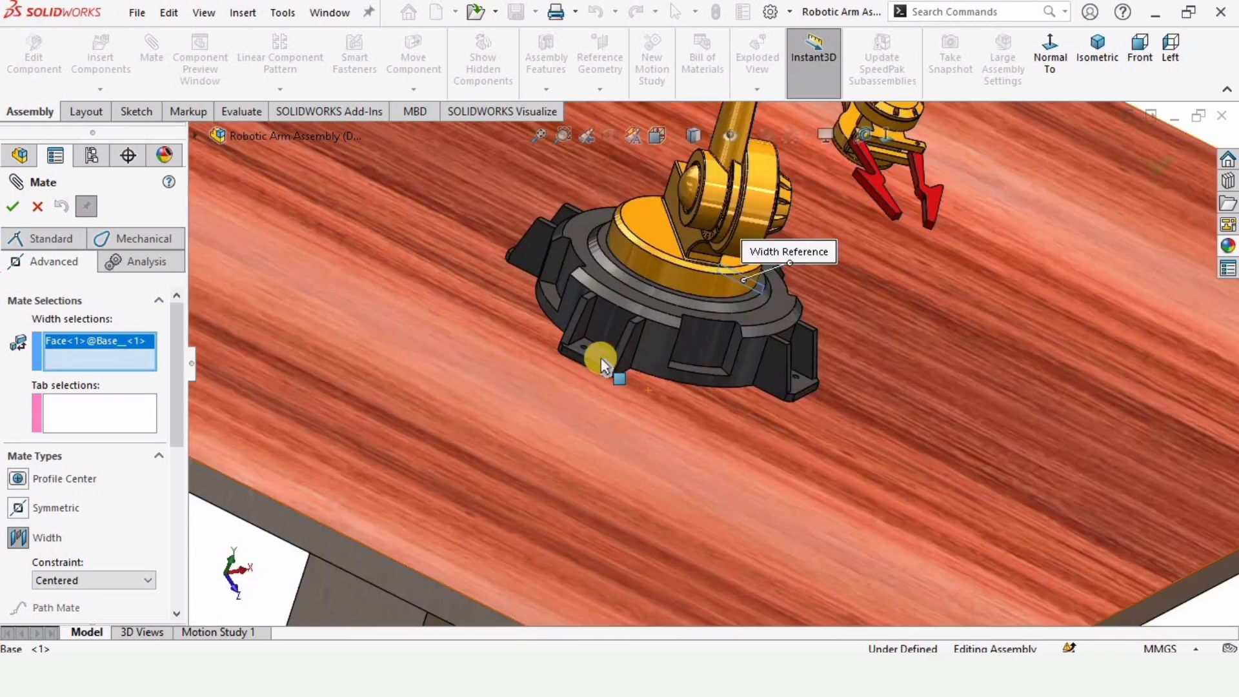
{"action": "left_click", "coordinate": [644, 375]}
Set the table's two short end faces as tab selections, apply the centered width mate and finish mating
{"action": "scroll", "coordinate": [644, 373], "scroll_direction": "up", "scroll_amount": 5}
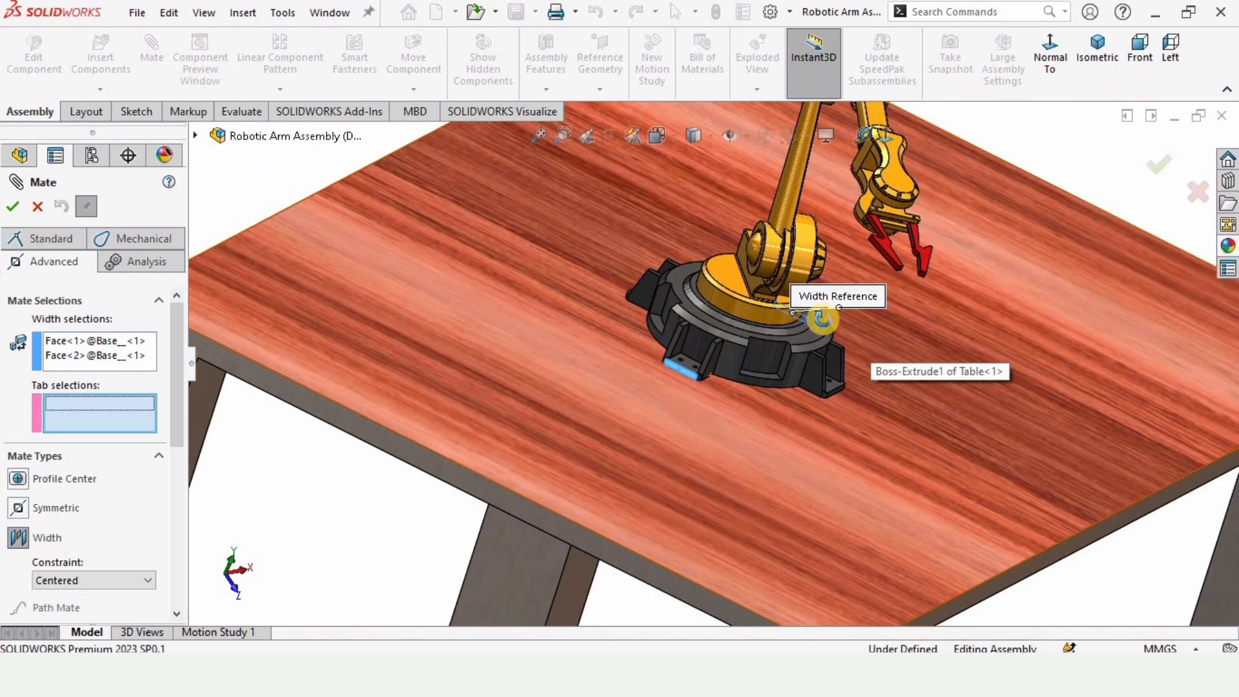
{"action": "scroll", "coordinate": [822, 313], "scroll_direction": "down", "scroll_amount": 3}
{"action": "mouse_move", "coordinate": [822, 313]}
{"action": "middle_mouse_down"}
{"action": "mouse_move", "coordinate": [784, 358]}
{"action": "mouse_move", "coordinate": [802, 321]}
{"action": "middle_mouse_up"}
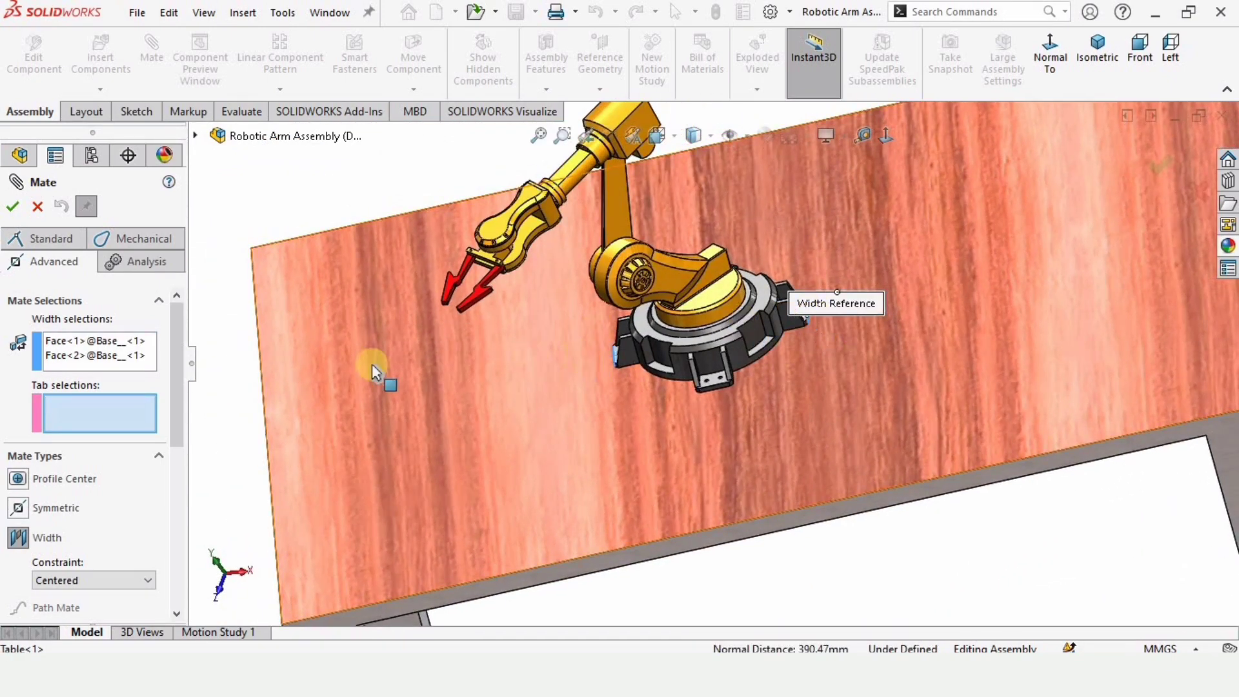
{"action": "left_click", "coordinate": [97, 363]}
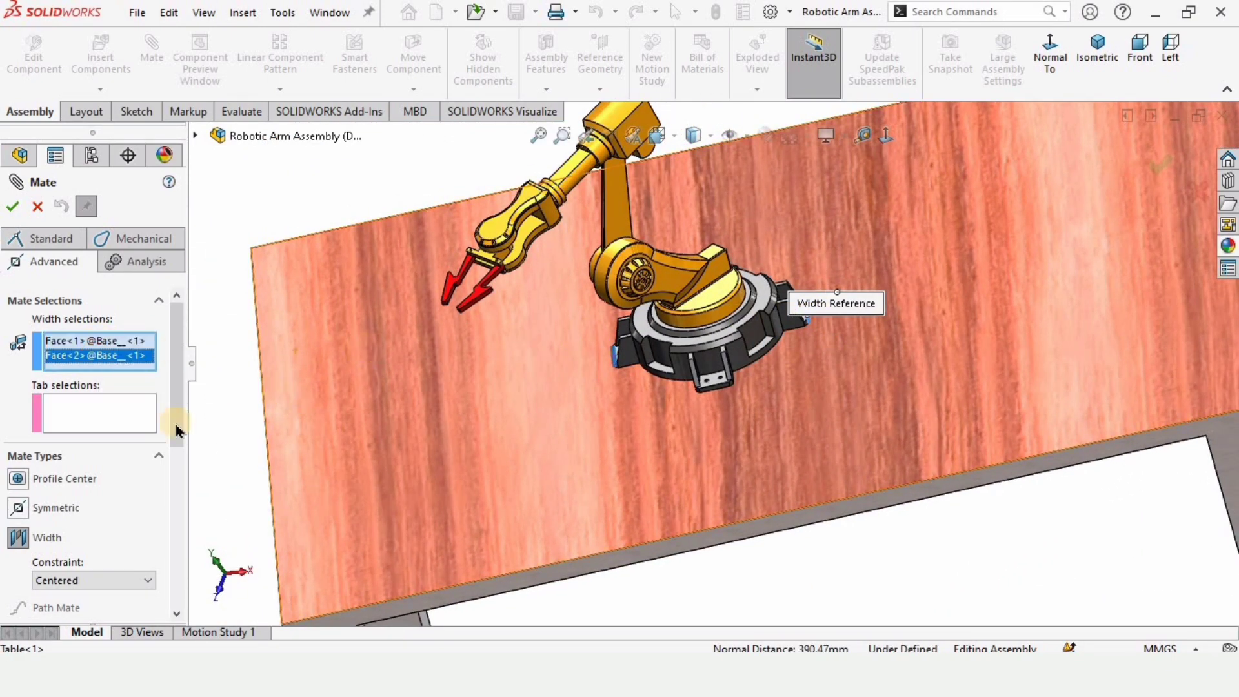
{"action": "left_click", "coordinate": [89, 419]}
{"action": "left_click", "coordinate": [444, 396]}
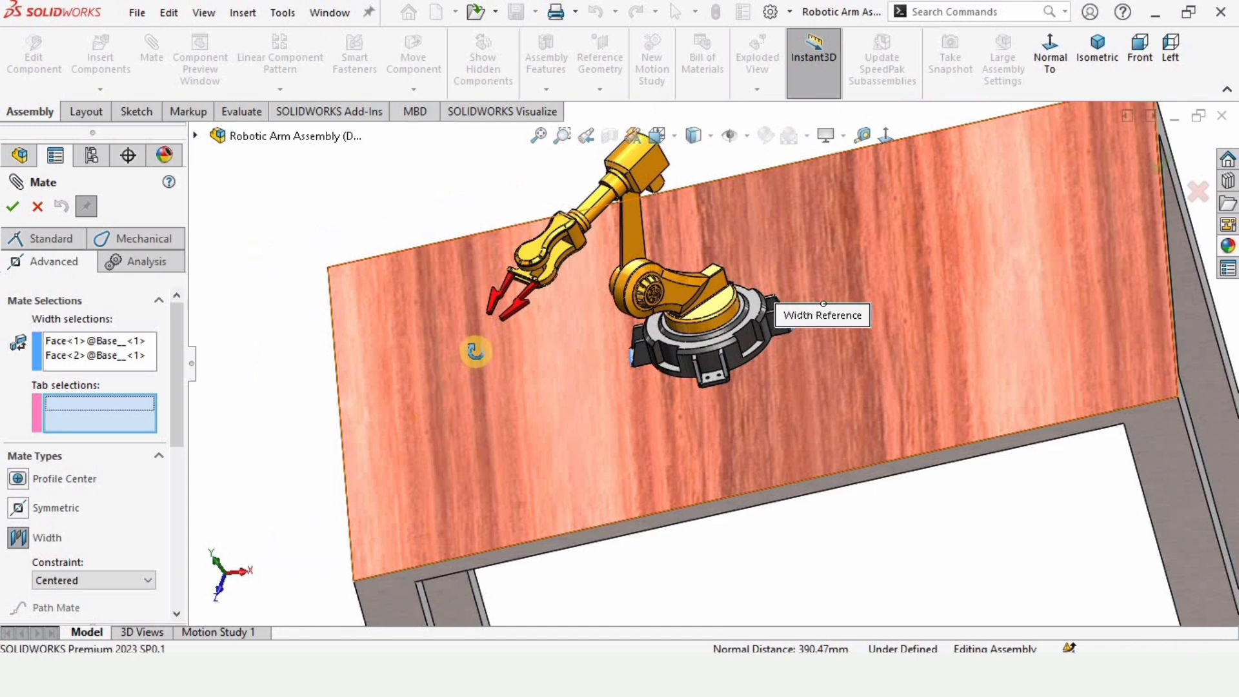
{"action": "middle_click_drag", "start_coordinate": [475, 350], "coordinate": [347, 422]}
{"action": "left_click", "coordinate": [344, 414]}
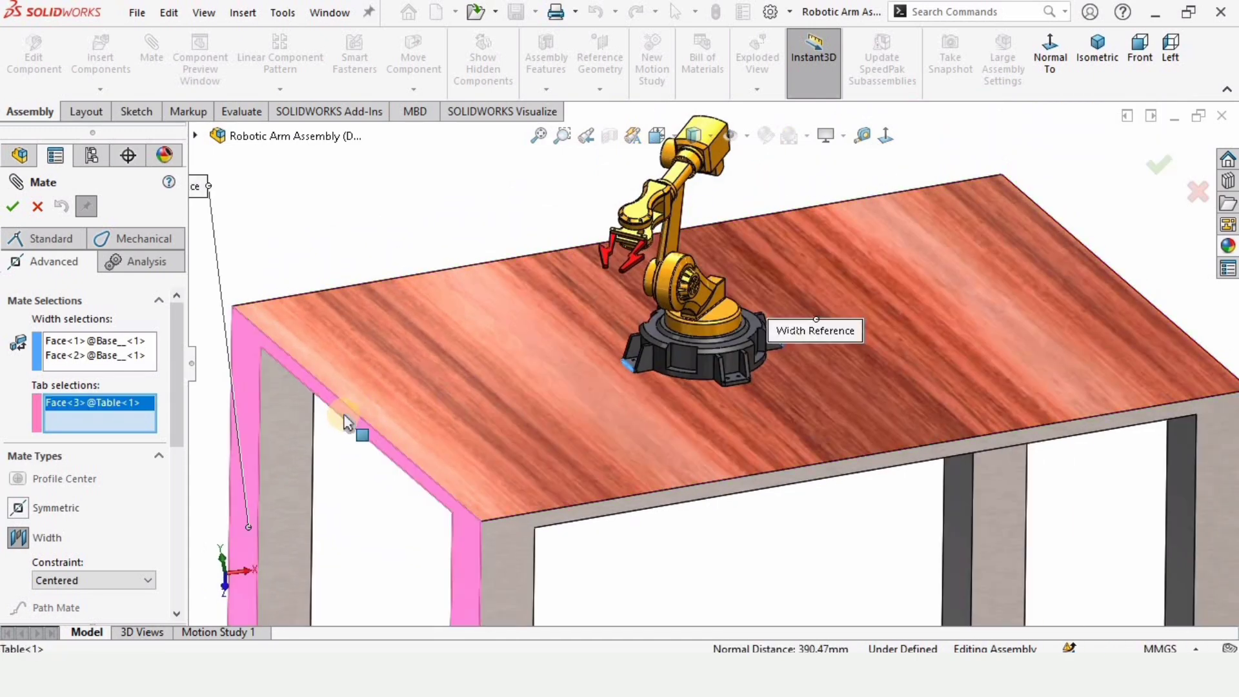
{"action": "middle_click_drag", "start_coordinate": [1116, 309], "coordinate": [966, 345]}
{"action": "scroll", "coordinate": [966, 344], "scroll_direction": "down", "scroll_amount": 5}
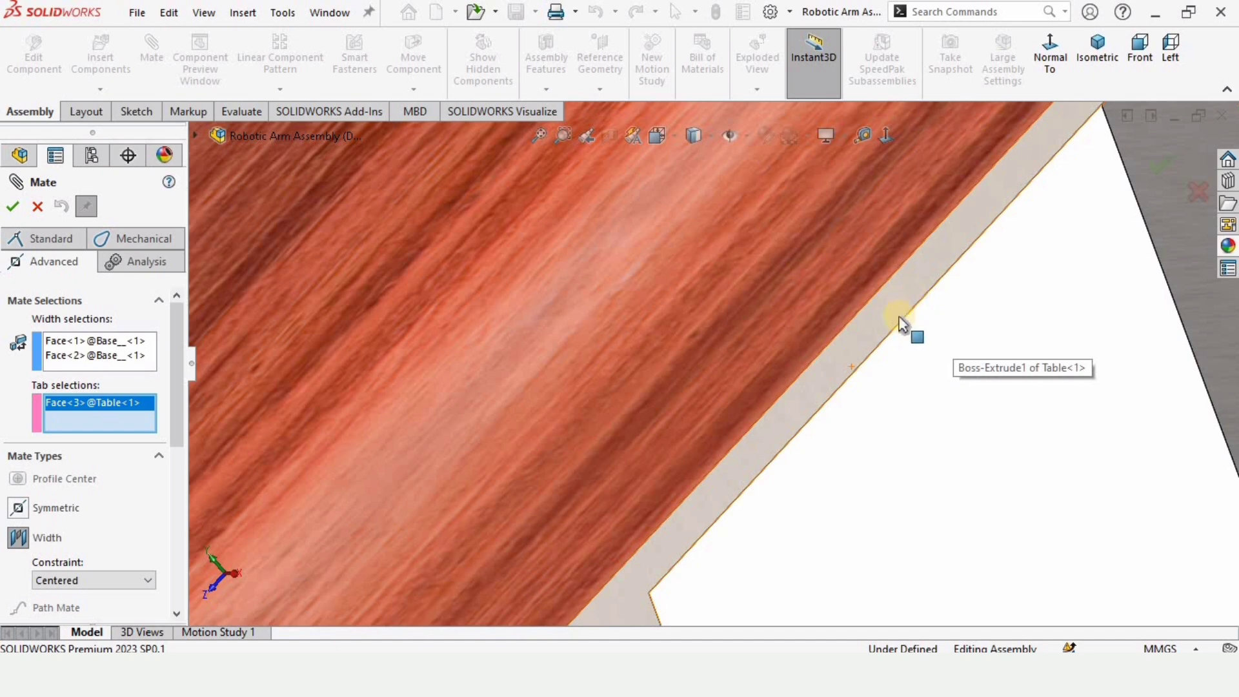
{"action": "scroll", "coordinate": [897, 319], "scroll_direction": "up", "scroll_amount": 5}
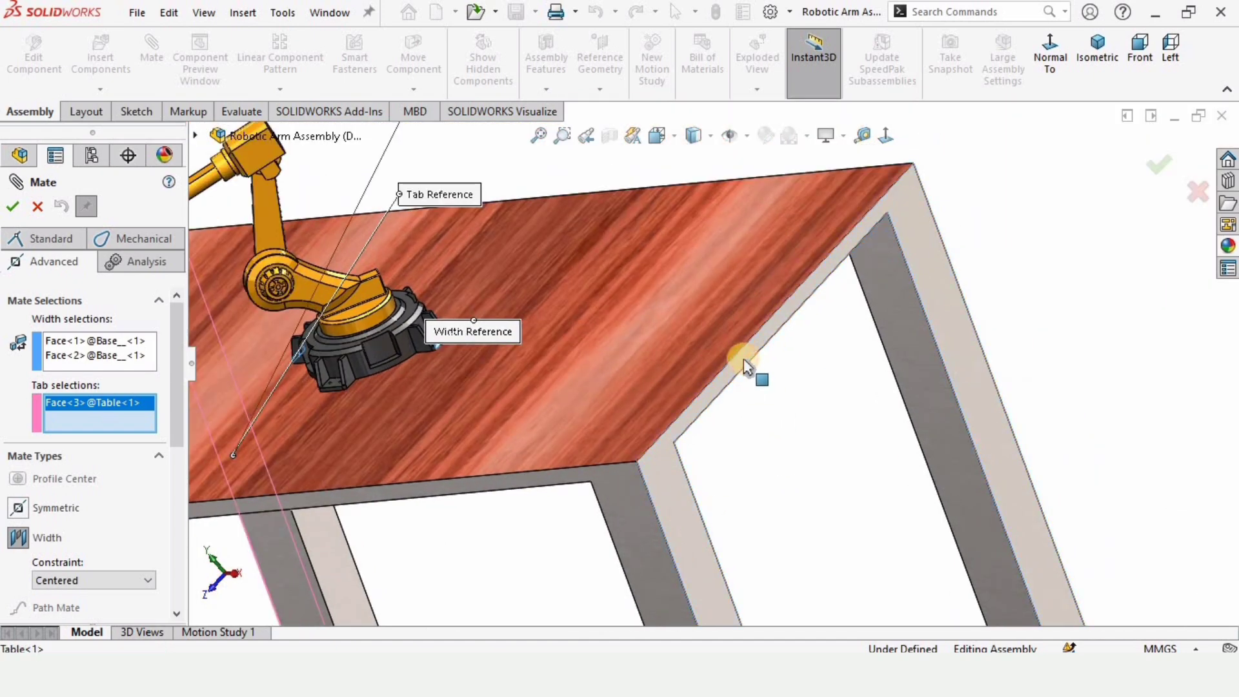
{"action": "left_click", "coordinate": [744, 358]}
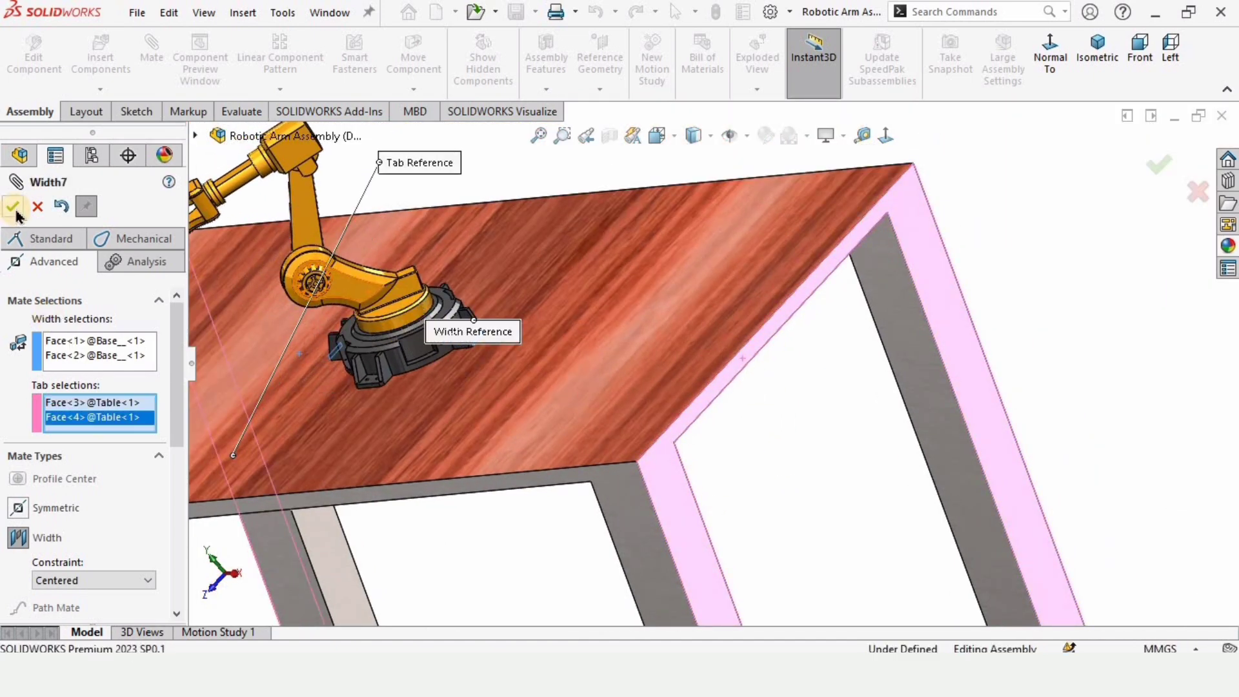
{"action": "left_click", "coordinate": [36, 206]}
Try to slide the arm's base across the tabletop to check whether it is locked in position
{"action": "scroll", "coordinate": [481, 317], "scroll_direction": "up", "scroll_amount": 3}
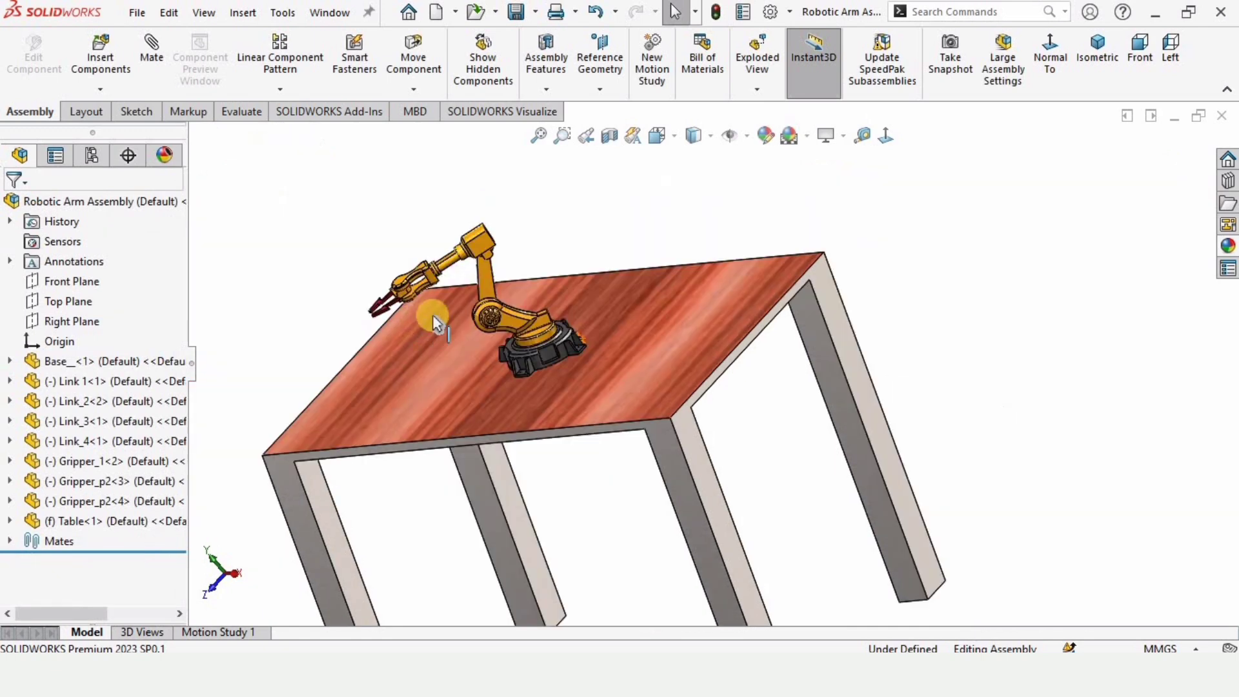
{"action": "middle_click_drag", "start_coordinate": [436, 322], "coordinate": [603, 312]}
{"action": "scroll", "coordinate": [632, 329], "scroll_direction": "down", "scroll_amount": 3}
{"action": "left_click_drag", "start_coordinate": [658, 360], "coordinate": [663, 359]}
{"action": "scroll", "coordinate": [653, 355], "scroll_direction": "down", "scroll_amount": 5}
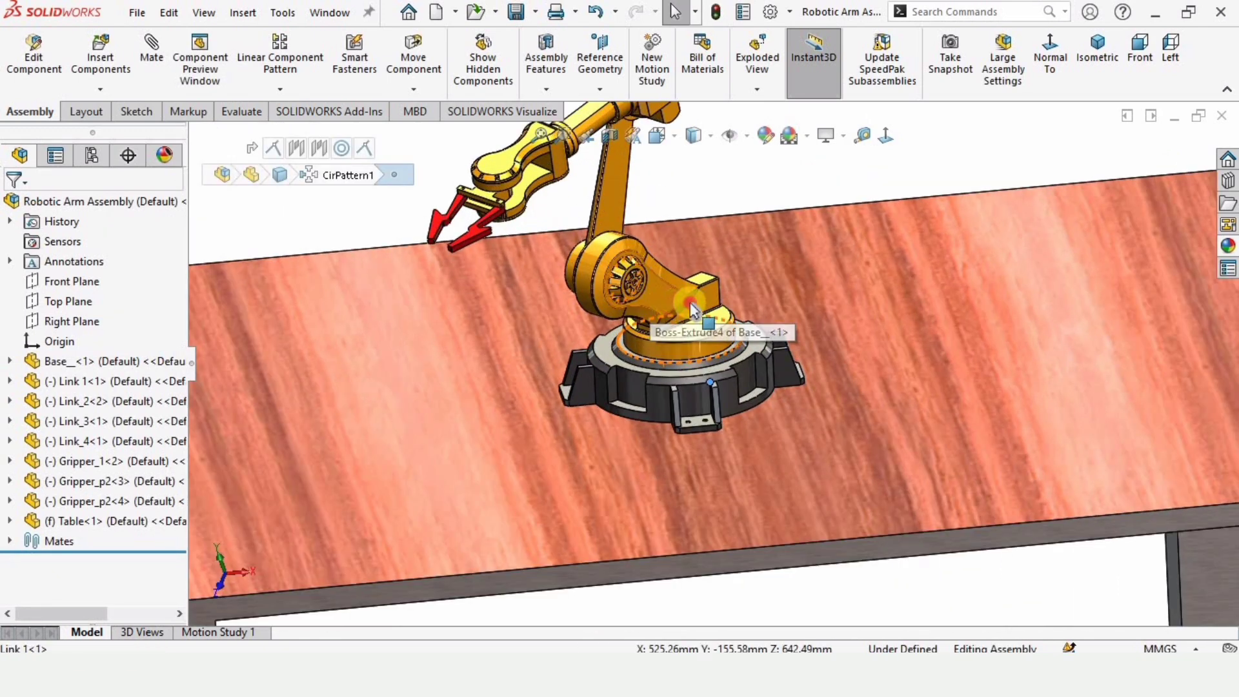
Move Link 1 and the gripper-carrying Link_4 of the robotic arm to test how the joints articulate
{"action": "mouse_move", "coordinate": [692, 309]}
{"action": "left_mouse_down"}
{"action": "mouse_move", "coordinate": [675, 298]}
{"action": "mouse_move", "coordinate": [765, 281]}
{"action": "mouse_move", "coordinate": [671, 300]}
{"action": "left_mouse_up"}
{"action": "scroll", "coordinate": [618, 185], "scroll_direction": "up", "scroll_amount": 3}
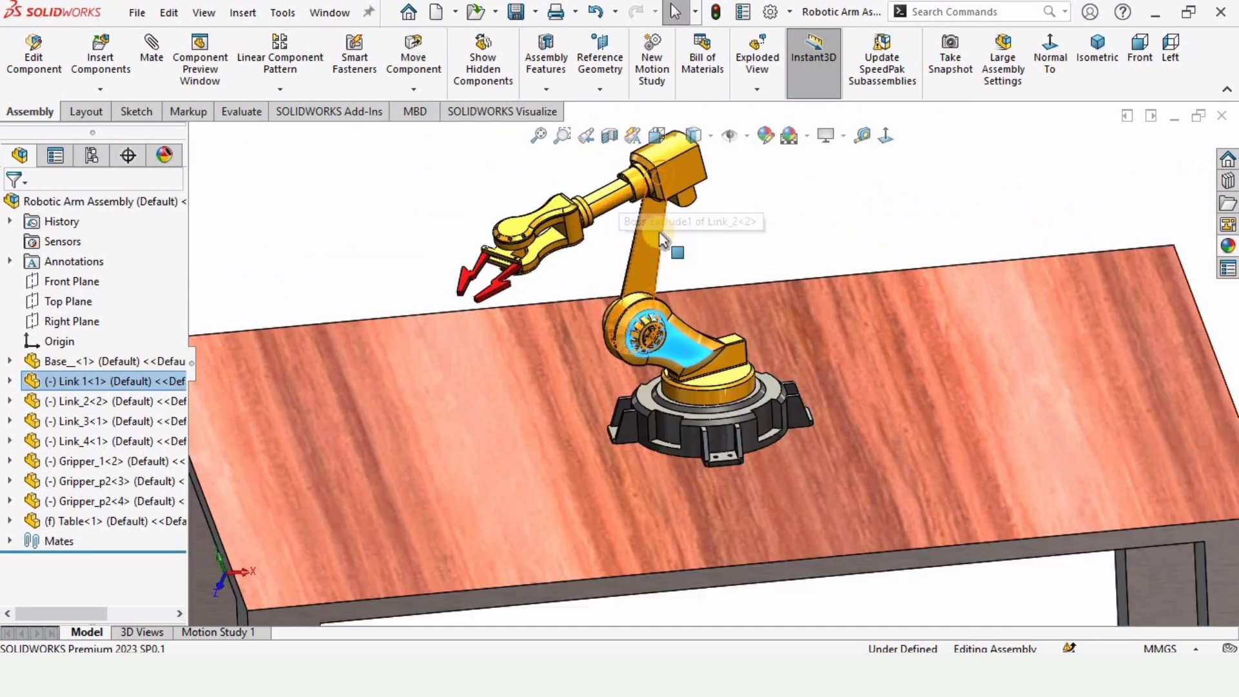
{"action": "left_click", "coordinate": [597, 250]}
{"action": "left_click_drag", "start_coordinate": [597, 250], "coordinate": [558, 254]}
{"action": "scroll", "coordinate": [507, 222], "scroll_direction": "down", "scroll_amount": 3}
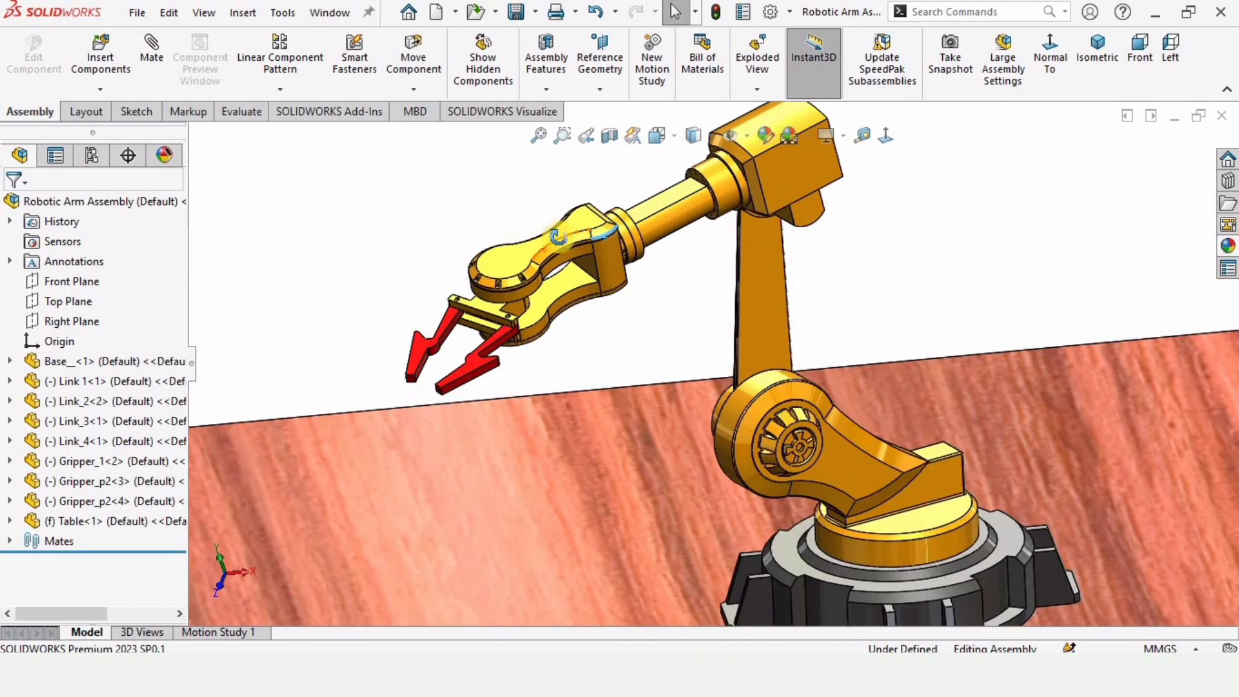
{"action": "middle_click_drag", "start_coordinate": [507, 222], "coordinate": [563, 250]}
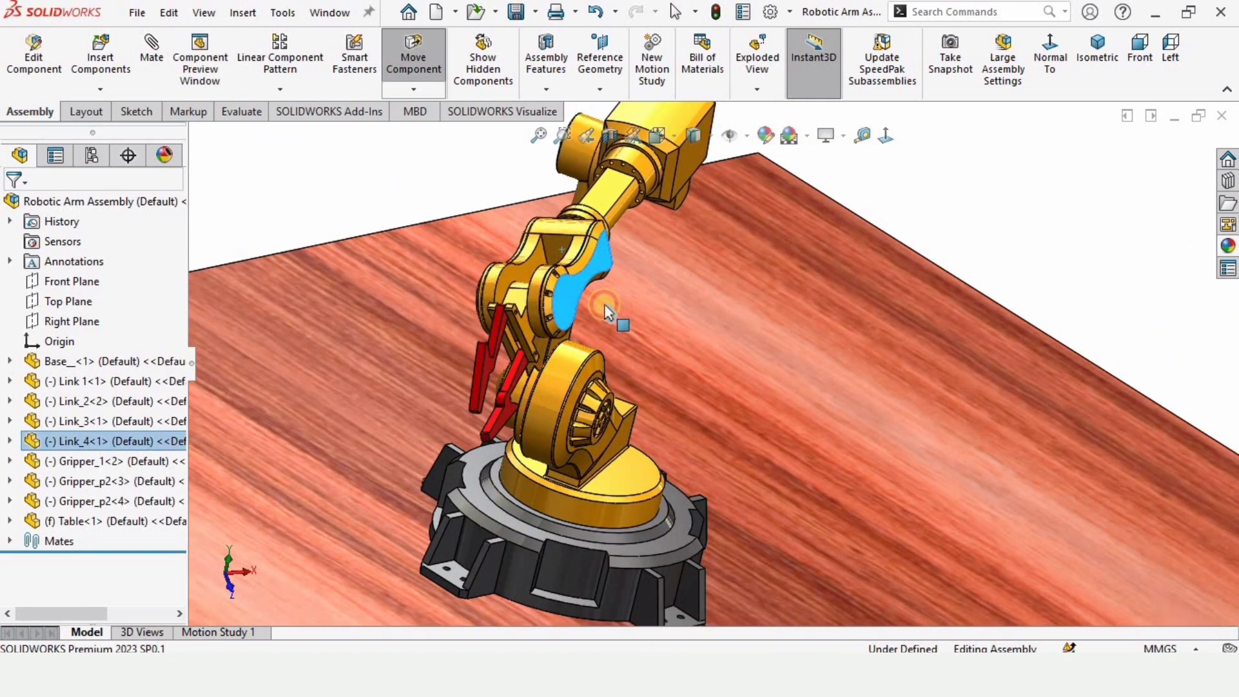